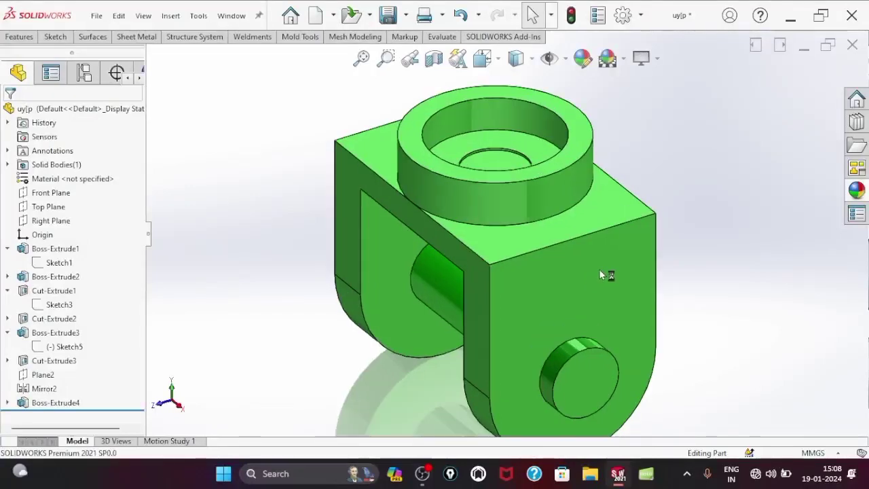
- Orbit the finished uy[p bracket to inspect its arms and pin from several sides
mouse_move(599, 269)
middle_down()
mouse_move(516, 231)
mouse_move(563, 243)
mouse_move(738, 240)
mouse_move(739, 248)
middle_up()
scroll(701, 245, down, 3)
scroll(686, 229, up, 2)
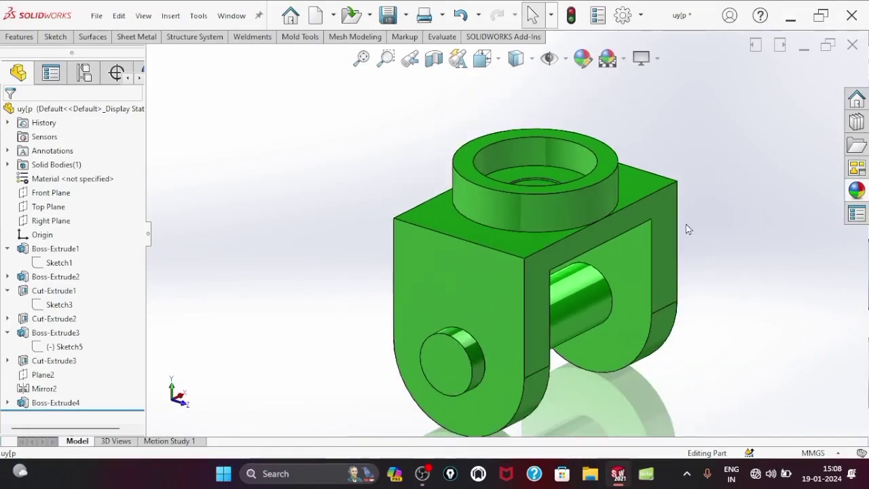
mouse_move(630, 216)
middle_down()
mouse_move(549, 224)
mouse_move(500, 194)
mouse_move(476, 191)
mouse_move(332, 215)
mouse_move(183, 199)
mouse_move(274, 214)
middle_up()
mouse_move(600, 239)
middle_down()
mouse_move(549, 242)
mouse_move(466, 218)
mouse_move(345, 231)
mouse_move(334, 200)
mouse_move(403, 116)
mouse_move(448, 115)
mouse_move(507, 159)
mouse_move(582, 266)
mouse_move(614, 285)
mouse_move(589, 221)
middle_up()
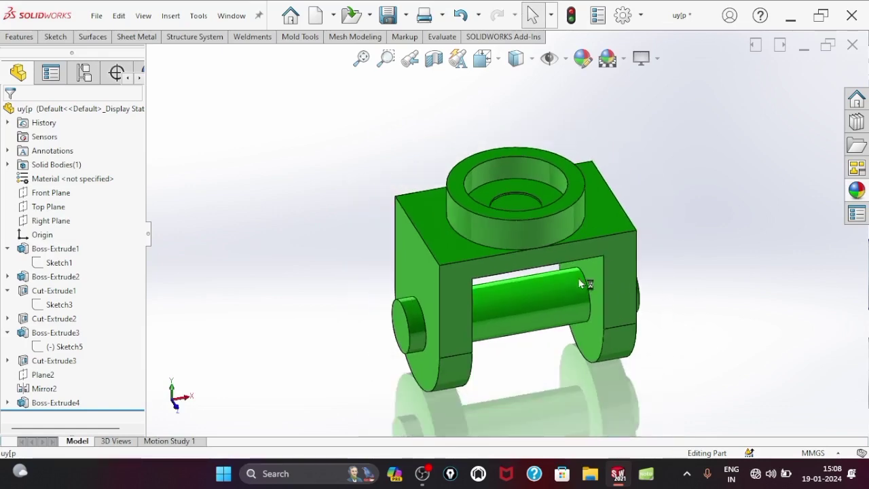
mouse_move(578, 278)
middle_down()
mouse_move(539, 248)
mouse_move(403, 203)
middle_up()
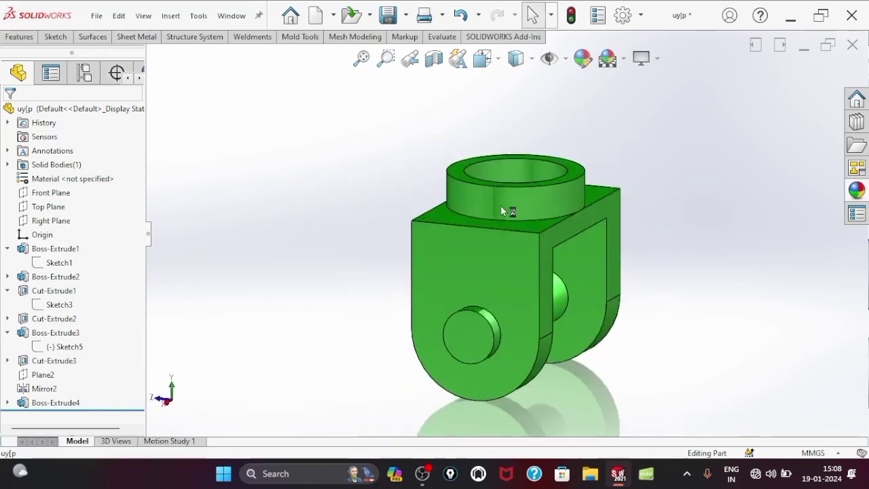
middle_drag(553, 215, 400, 235)
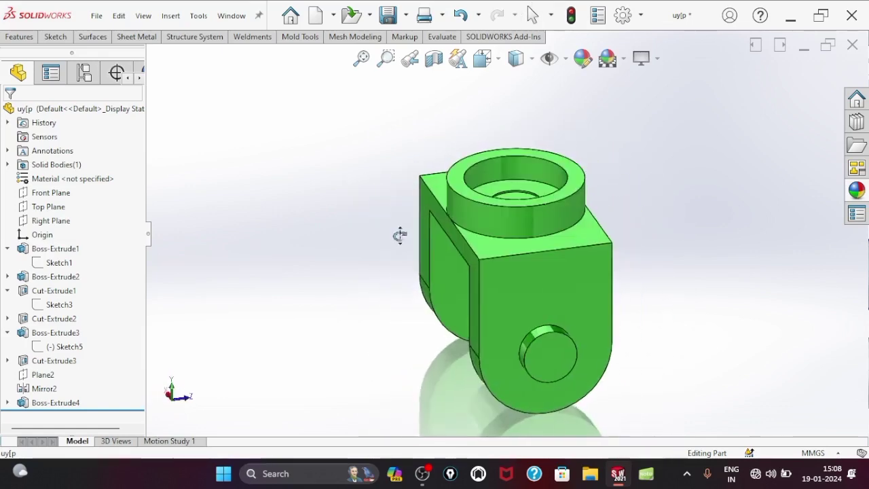
mouse_move(553, 195)
middle_down()
mouse_move(509, 241)
mouse_move(430, 222)
middle_up()
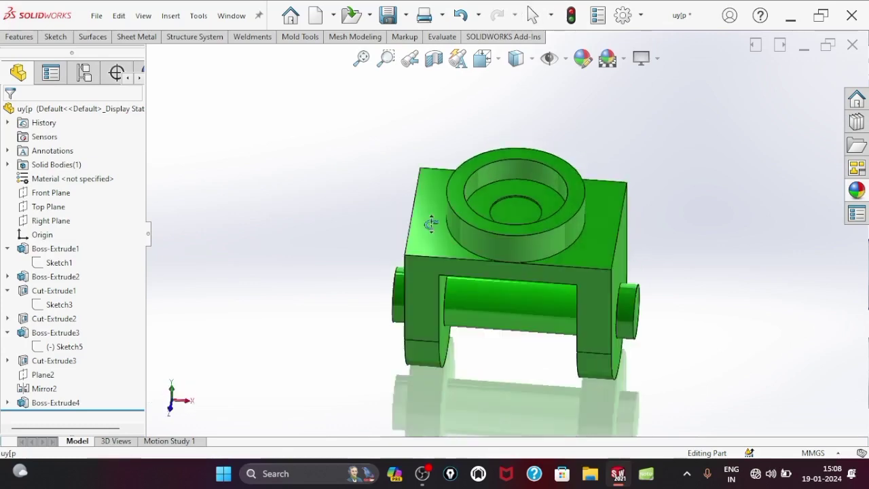
- Create a new empty part document
click(317, 15)
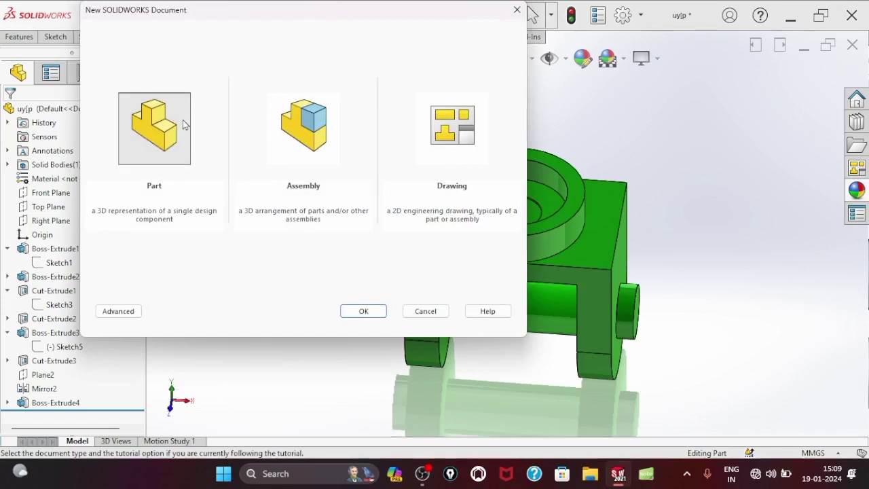
click(159, 146)
click(374, 313)
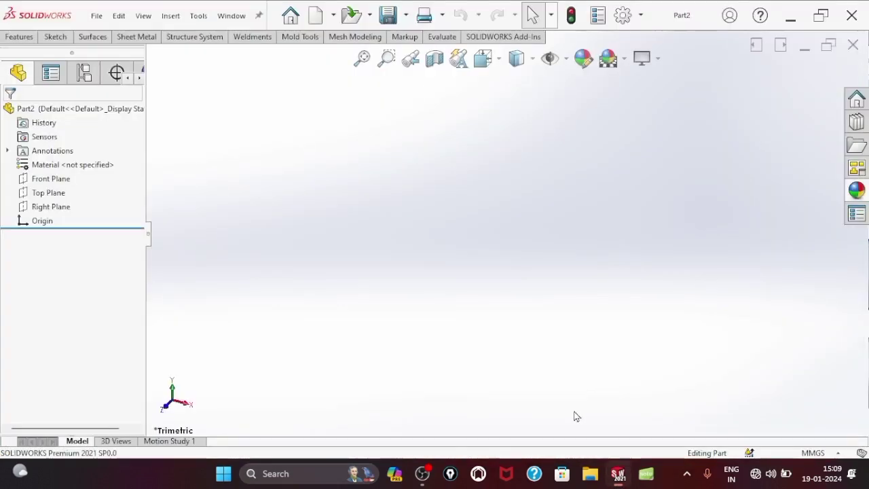
mouse_move(618, 474)
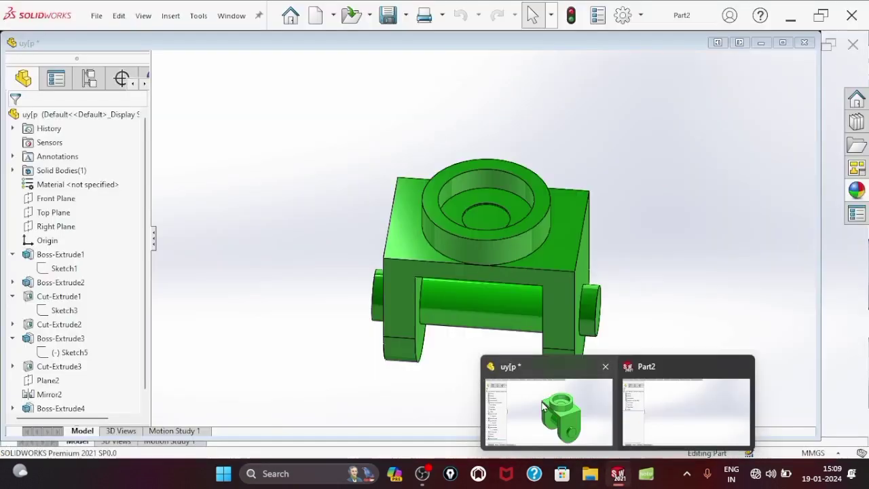
- Switch to the uy[p bracket, select and clear its top face, then return to Part2
click(546, 402)
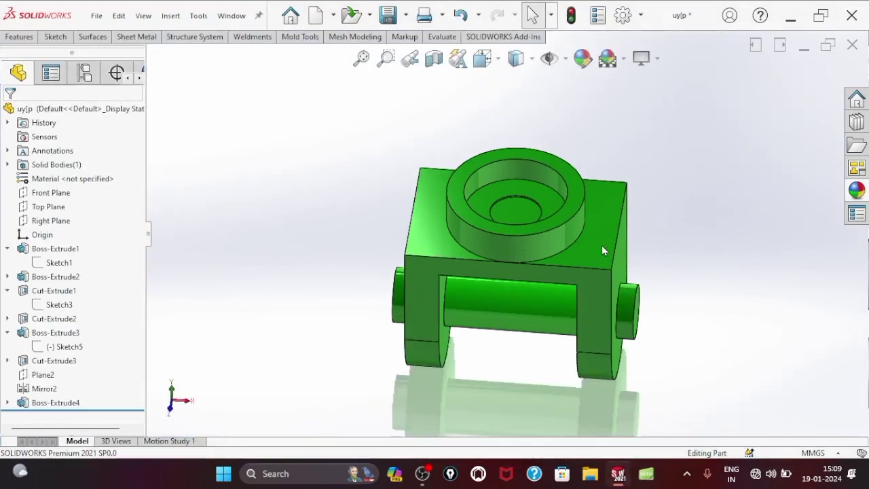
click(602, 246)
click(768, 231)
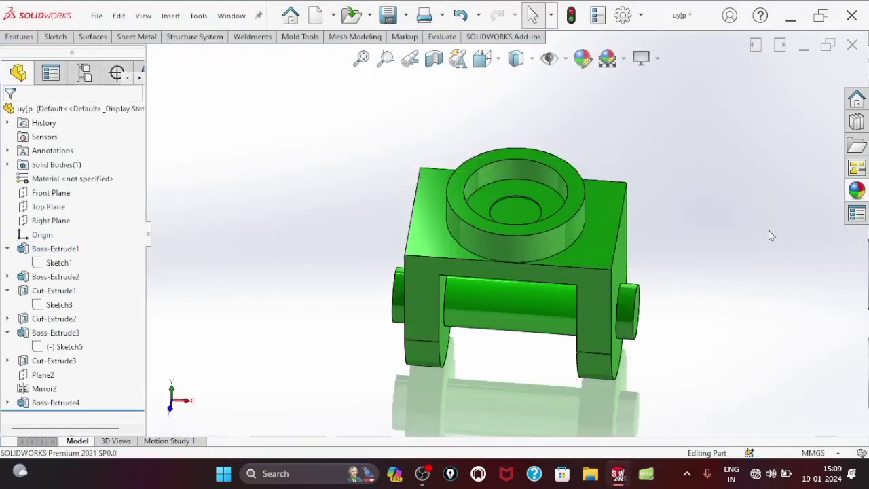
mouse_move(618, 473)
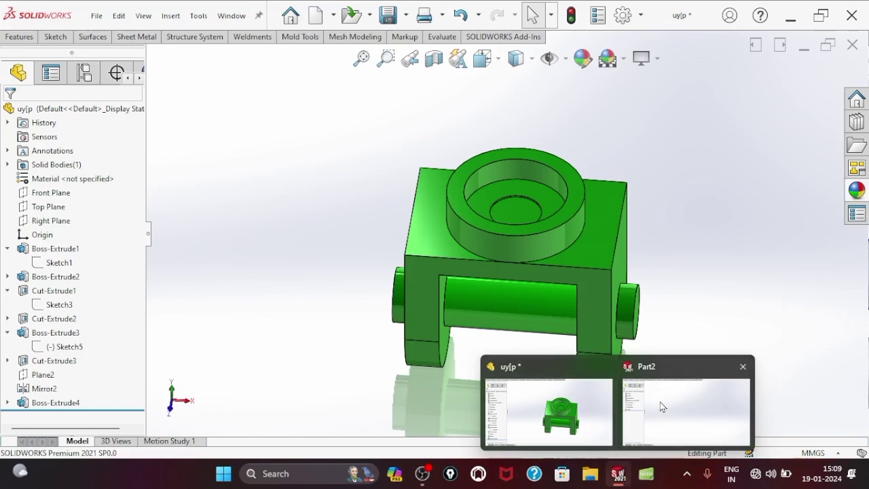
click(663, 406)
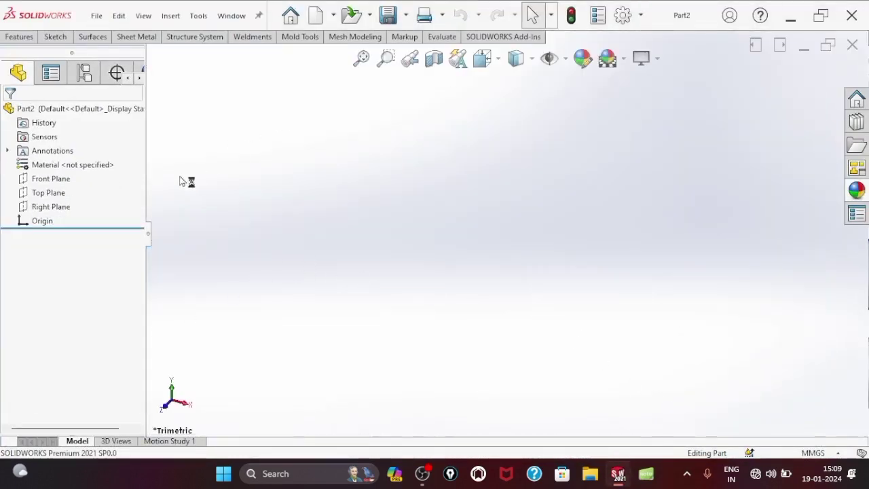
- Start a sketch on the Top Plane and draw a centre rectangle from the origin
click(30, 197)
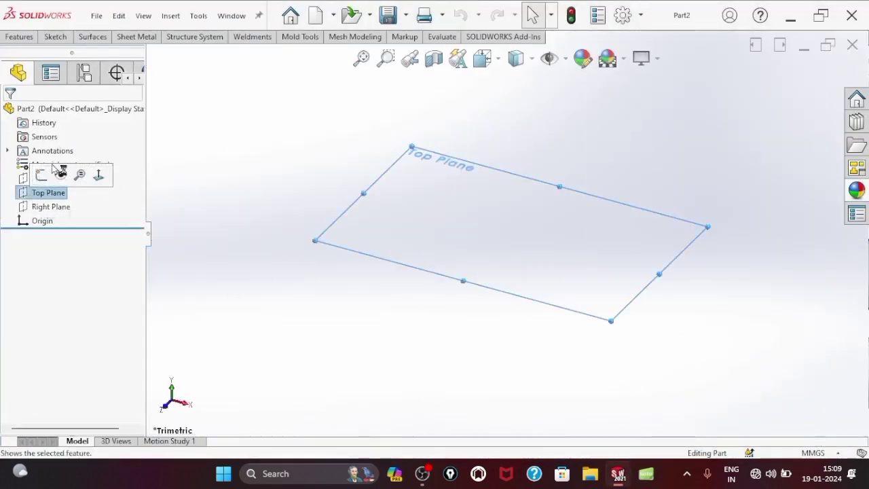
click(42, 177)
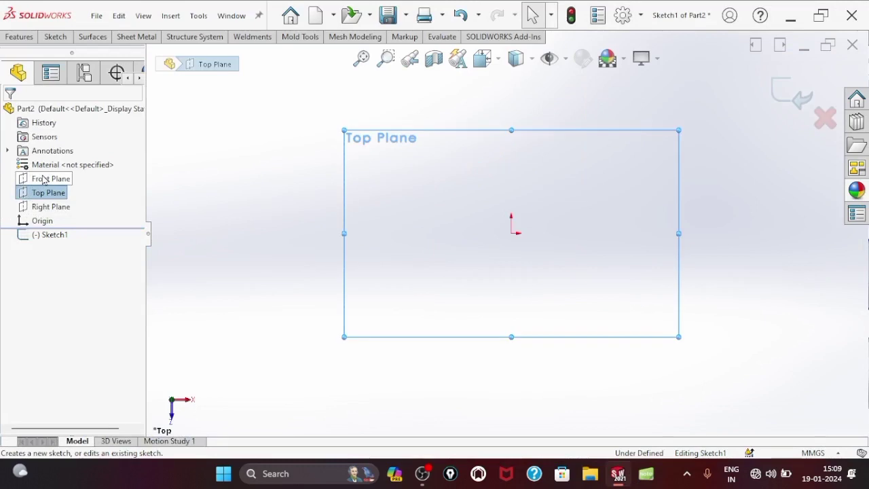
click(67, 37)
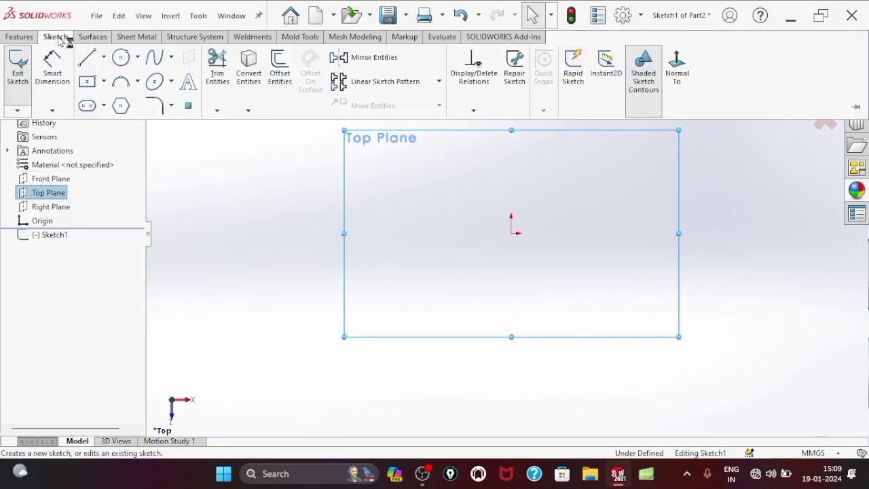
click(88, 83)
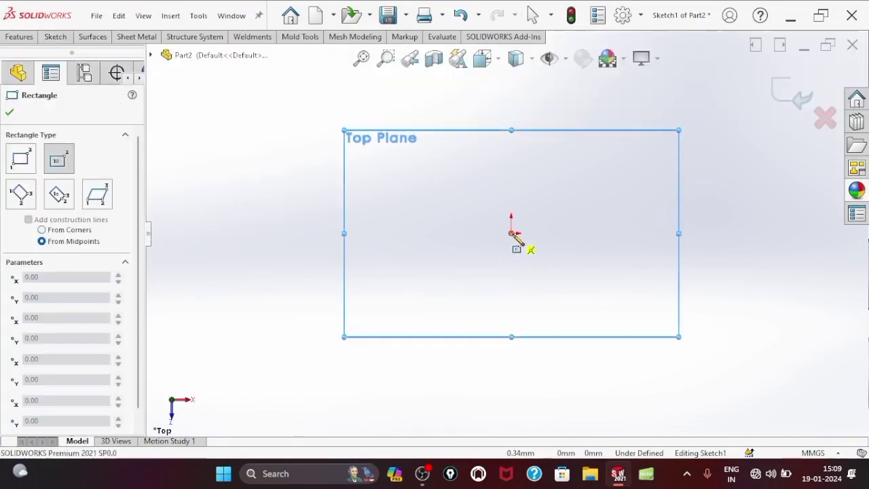
click(511, 233)
click(342, 330)
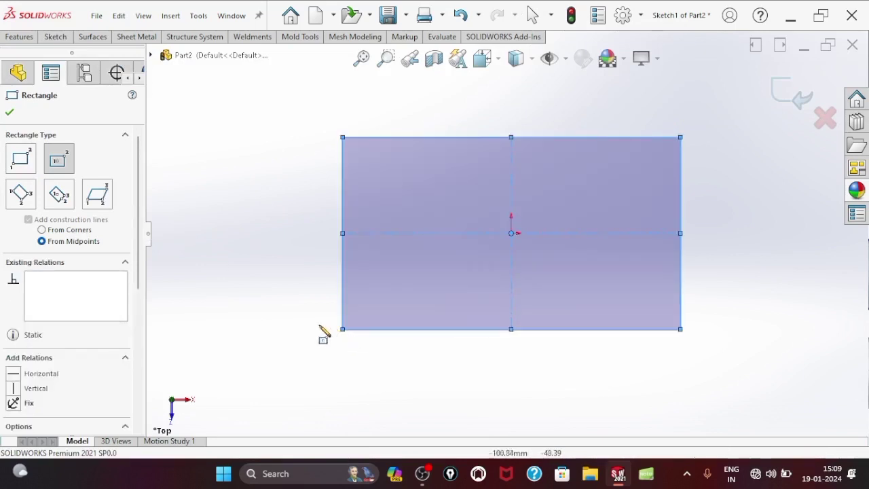
click(54, 37)
- Dimension the rectangle 80 mm tall and 140 mm wide to fully define it
click(51, 65)
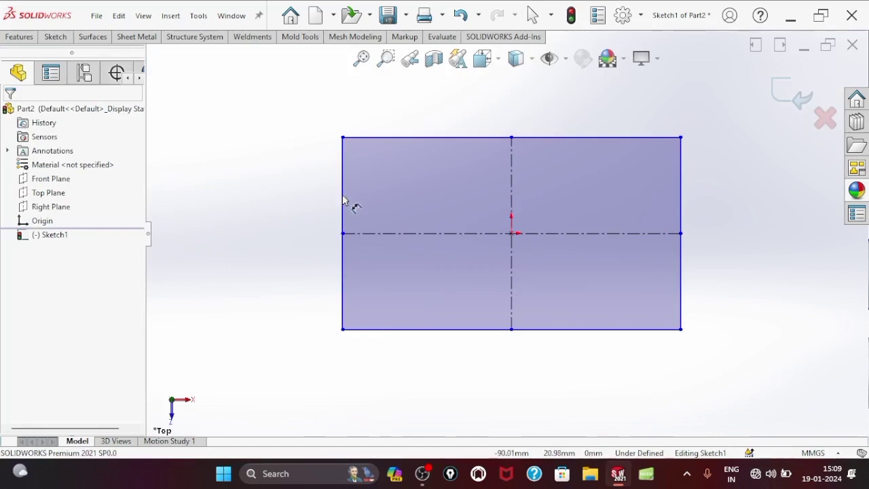
click(343, 207)
click(293, 207)
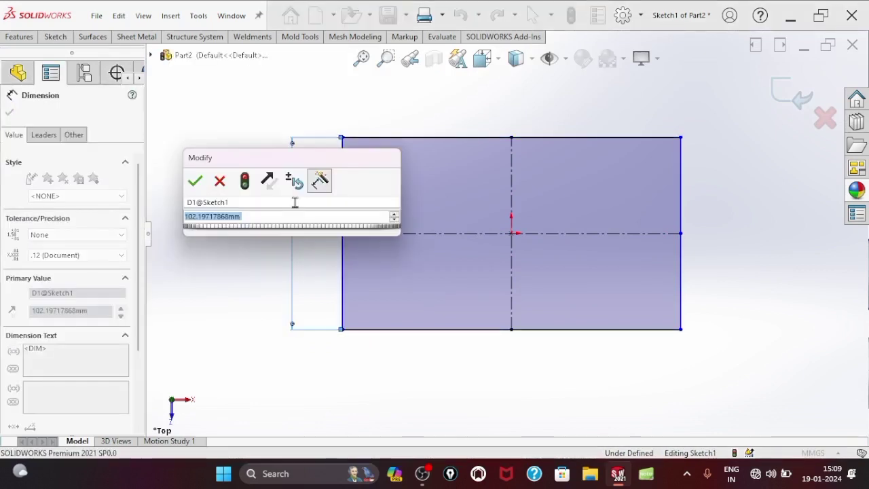
text(80)
key(Return)
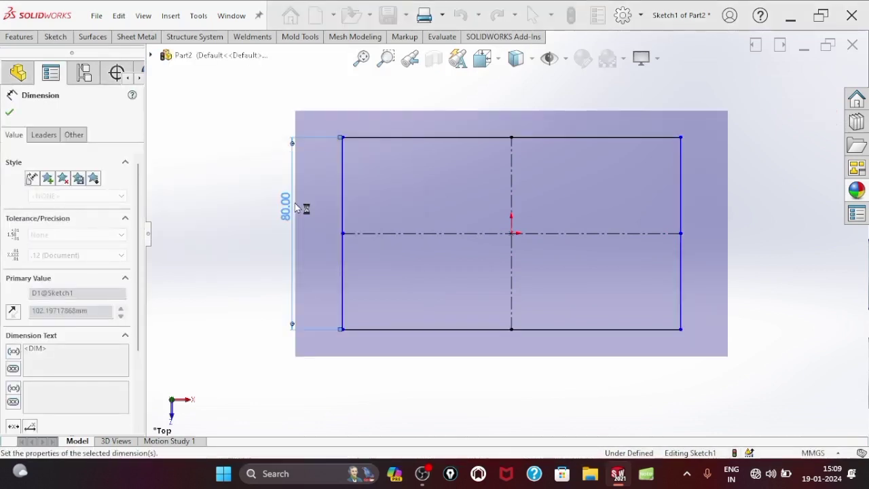
click(405, 138)
click(460, 126)
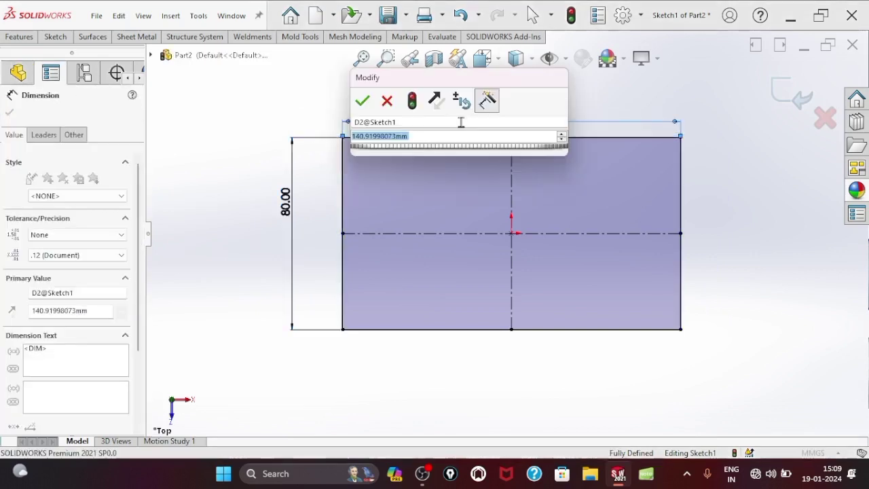
text(140)
key(Return)
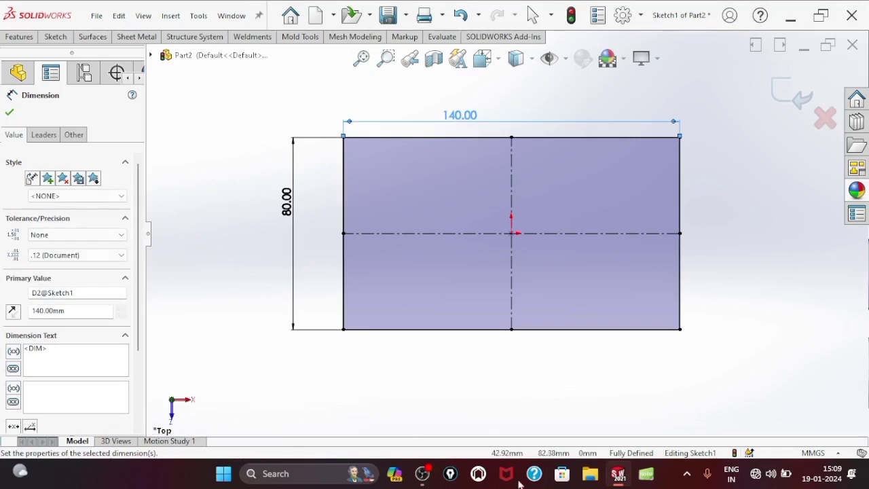
click(10, 114)
click(10, 38)
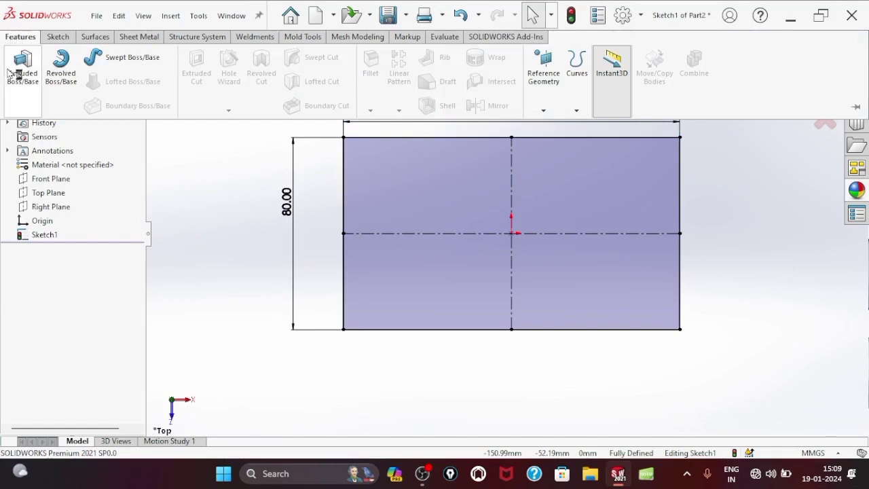
- Extrude the 140 × 80 mm rectangle 12 mm into a solid plate and orbit it
click(22, 64)
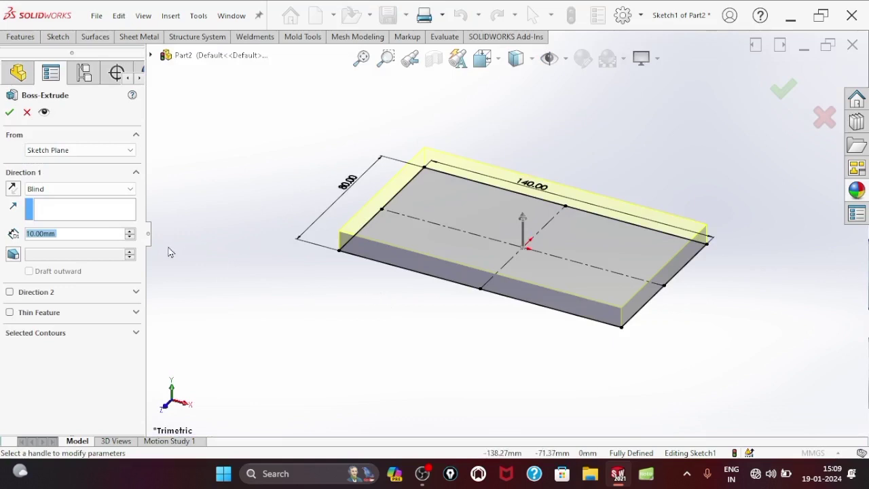
text(12)
key(Return)
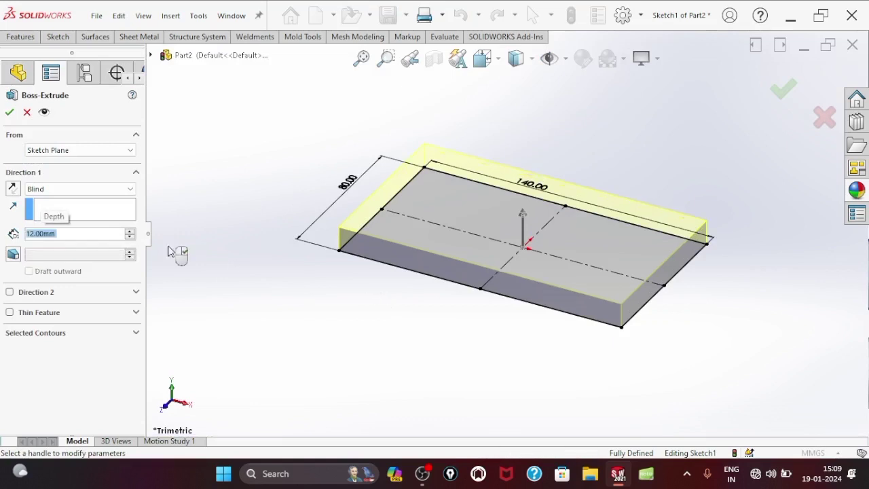
click(10, 113)
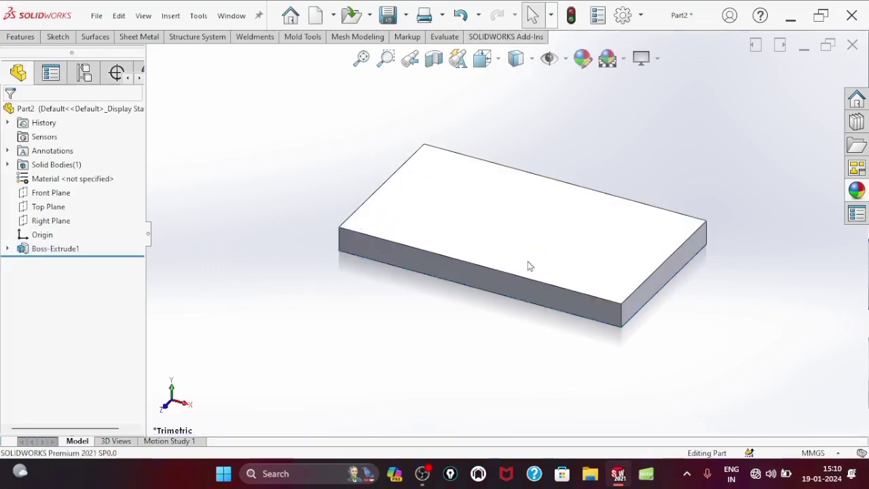
mouse_move(527, 255)
middle_down()
mouse_move(529, 268)
mouse_move(575, 222)
mouse_move(566, 294)
mouse_move(485, 230)
mouse_move(506, 188)
mouse_move(545, 248)
middle_up()
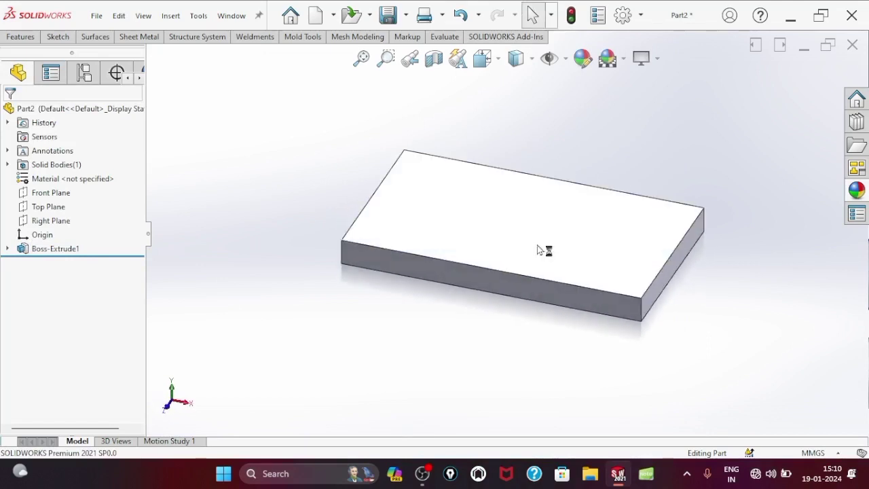
- Sketch a circle at the origin on the plate's top face, dimensioned Ø80 mm
click(504, 215)
click(559, 173)
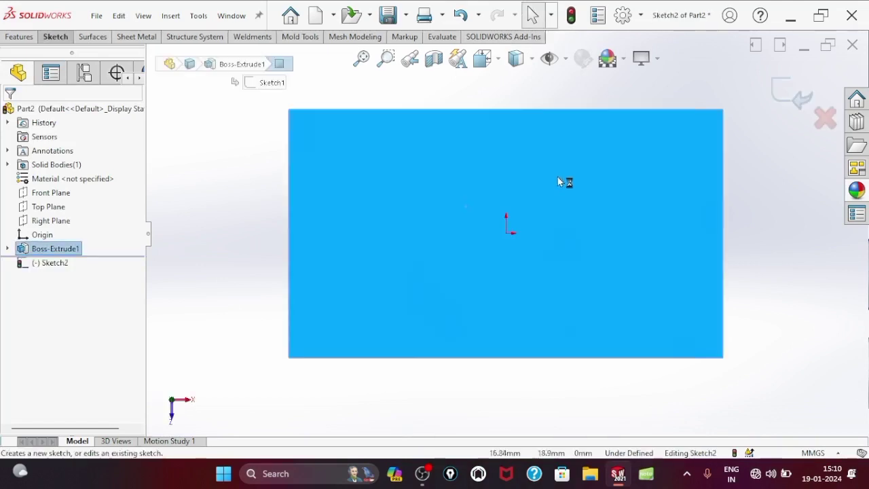
click(56, 36)
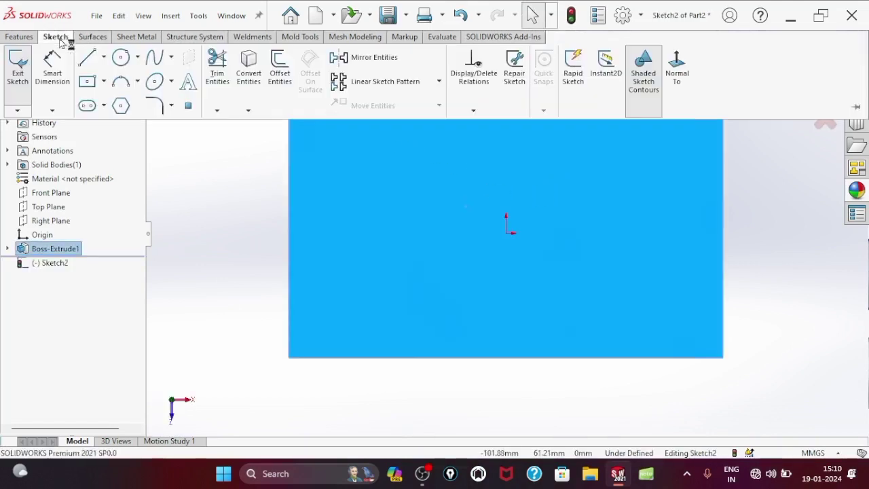
click(121, 58)
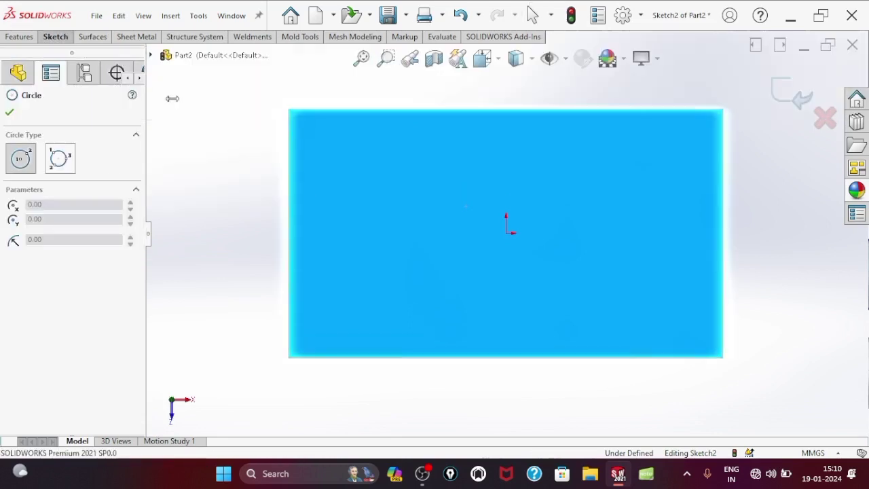
click(506, 233)
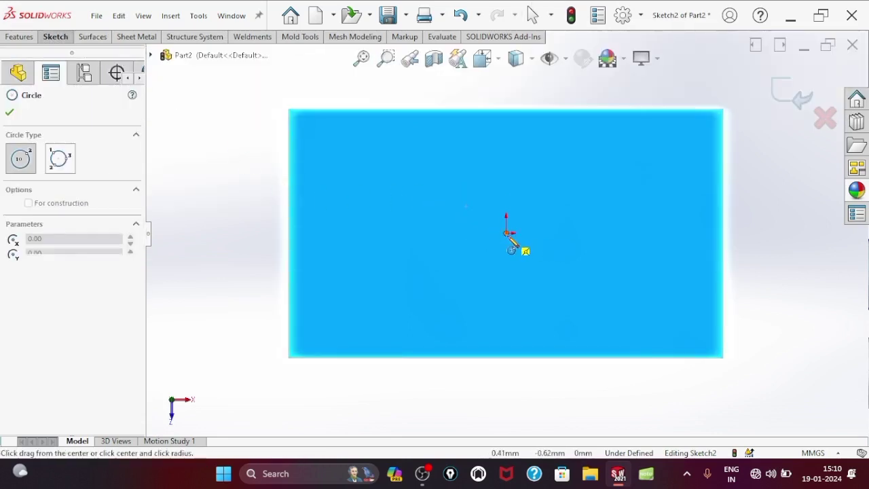
click(440, 286)
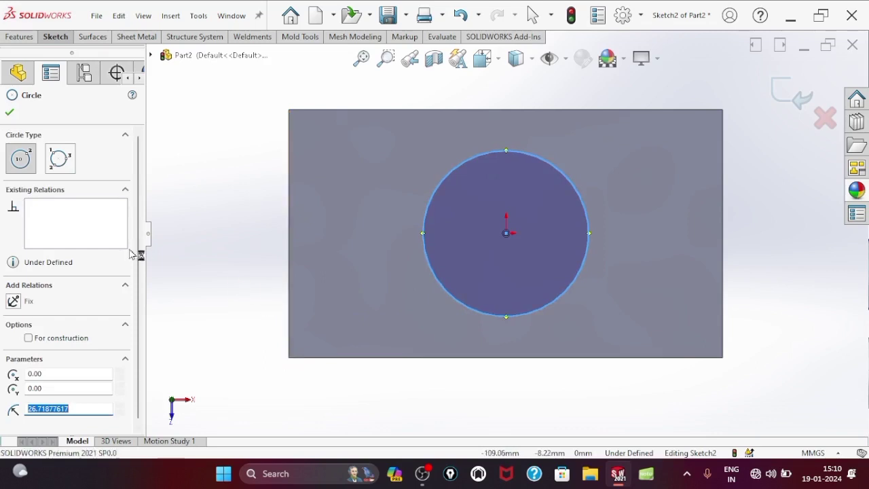
click(10, 112)
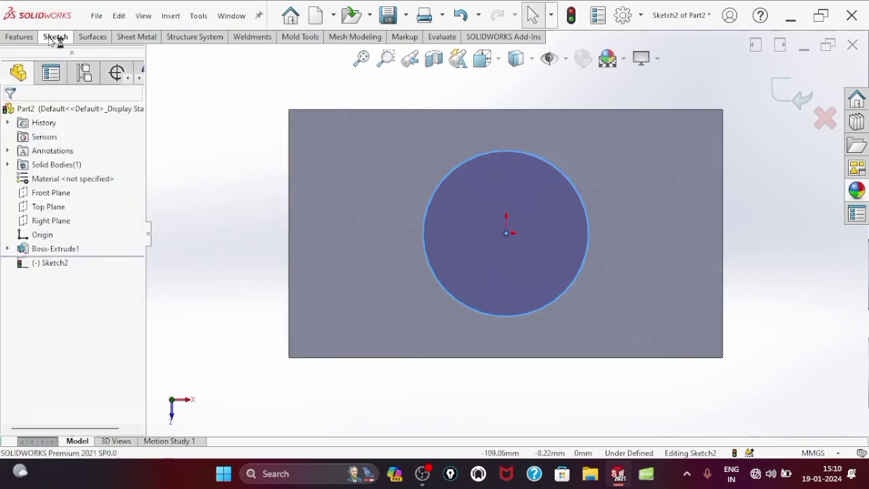
click(435, 191)
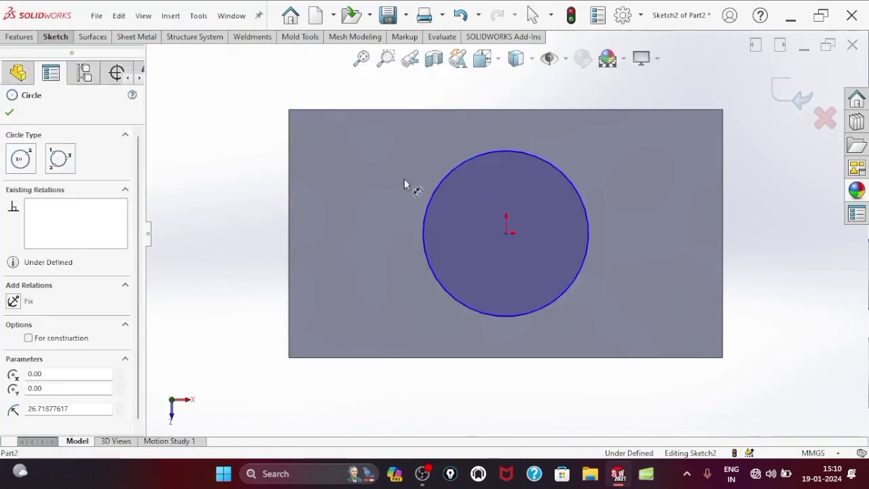
click(367, 186)
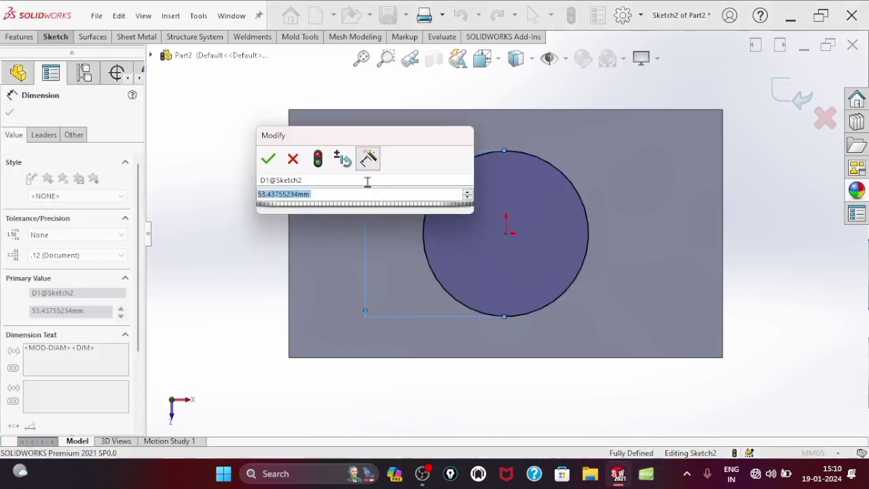
text(80)
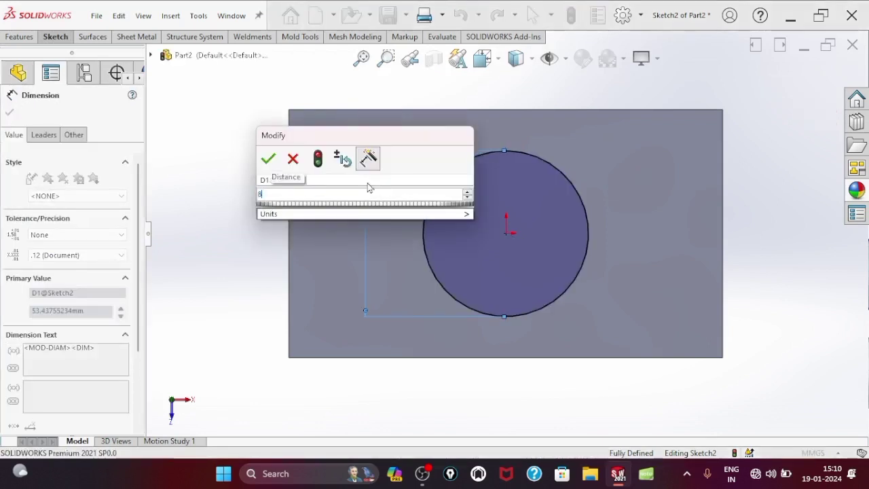
key(Return)
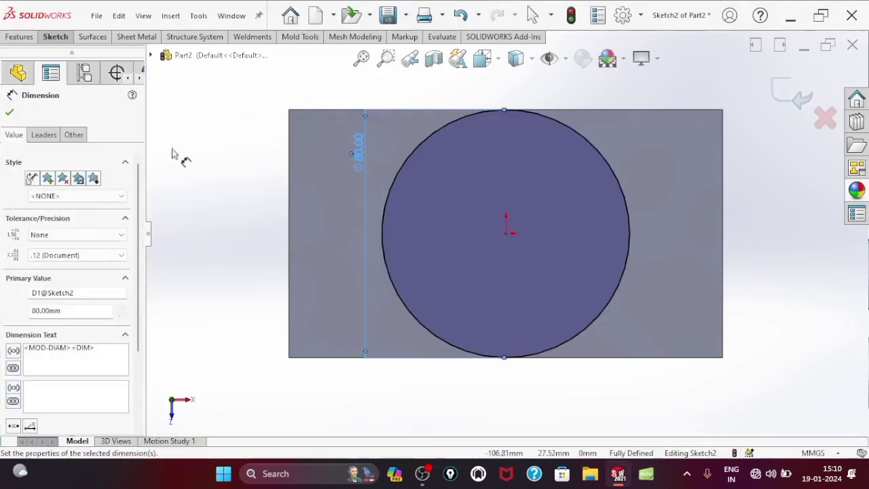
click(9, 114)
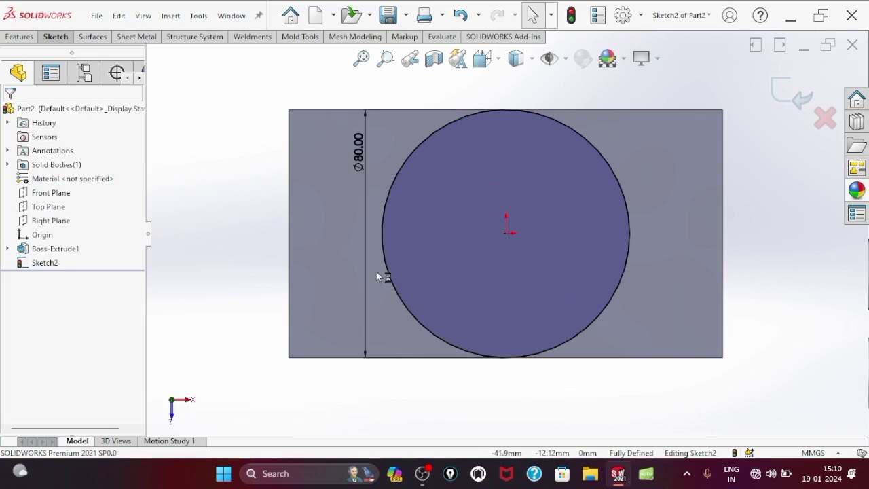
- Add a concentric inner circle at the origin dimensioned Ø60 mm
click(55, 37)
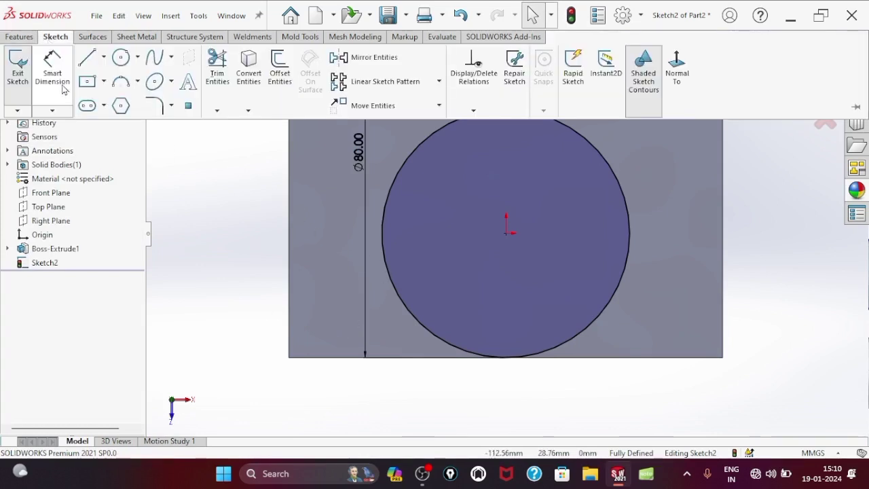
click(123, 60)
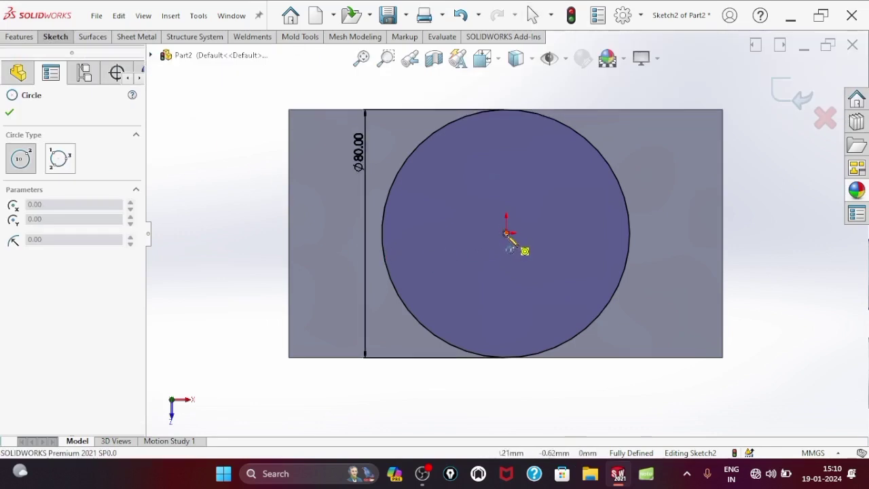
click(506, 233)
click(477, 282)
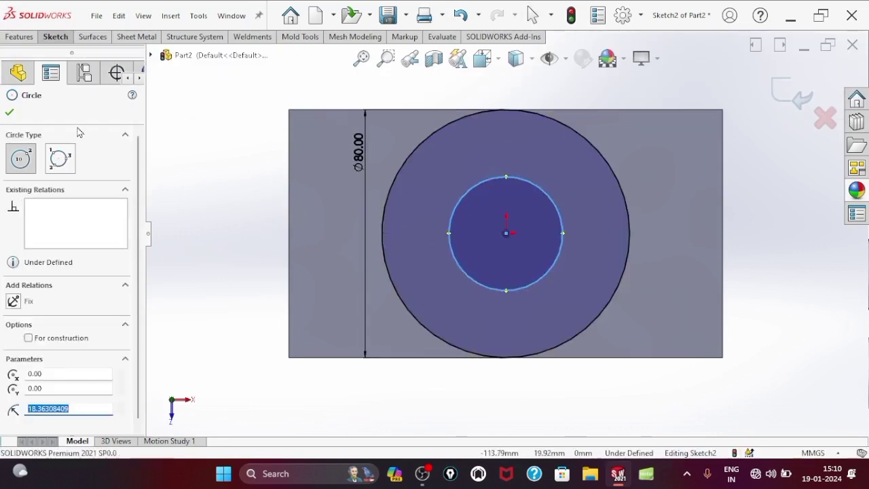
click(10, 114)
click(55, 37)
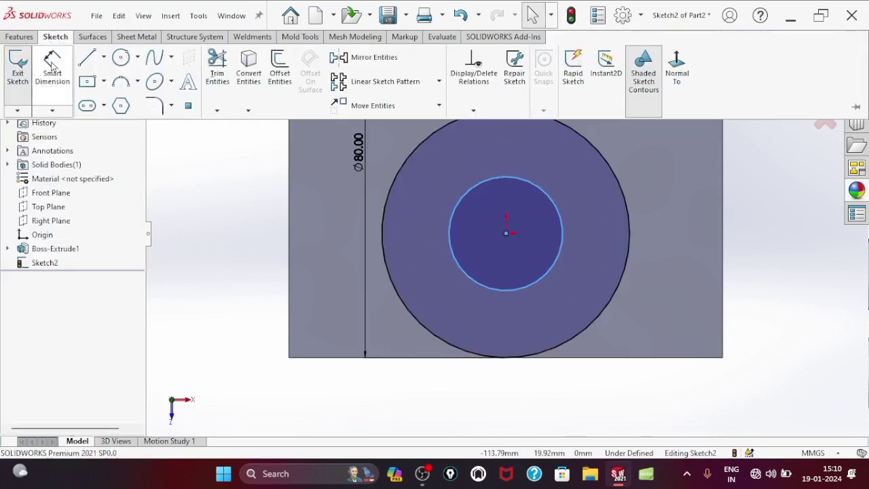
click(53, 64)
click(460, 206)
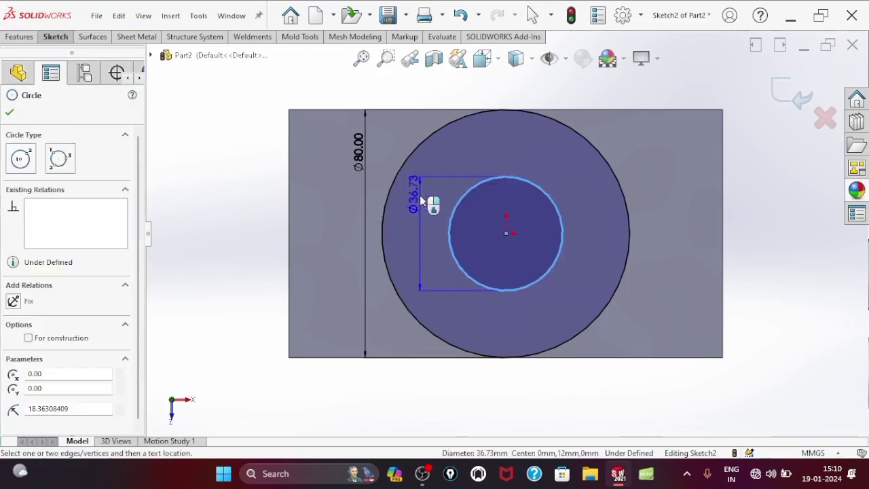
click(378, 217)
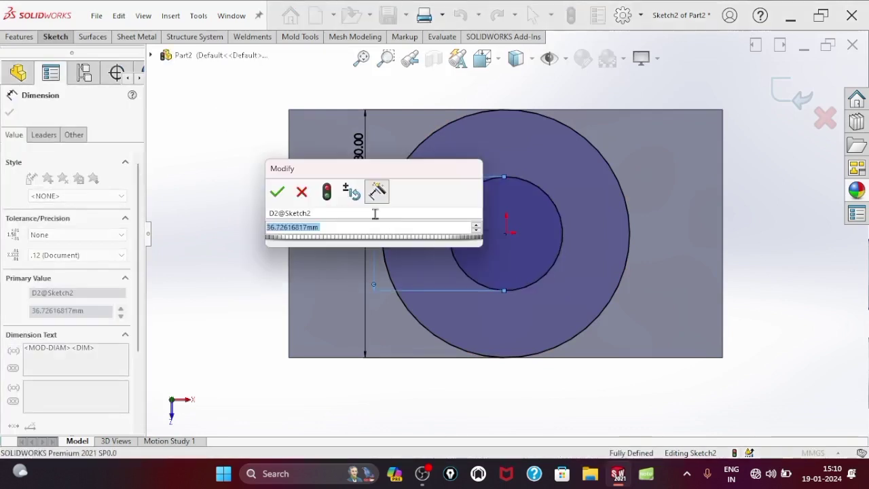
text(60)
key(Return)
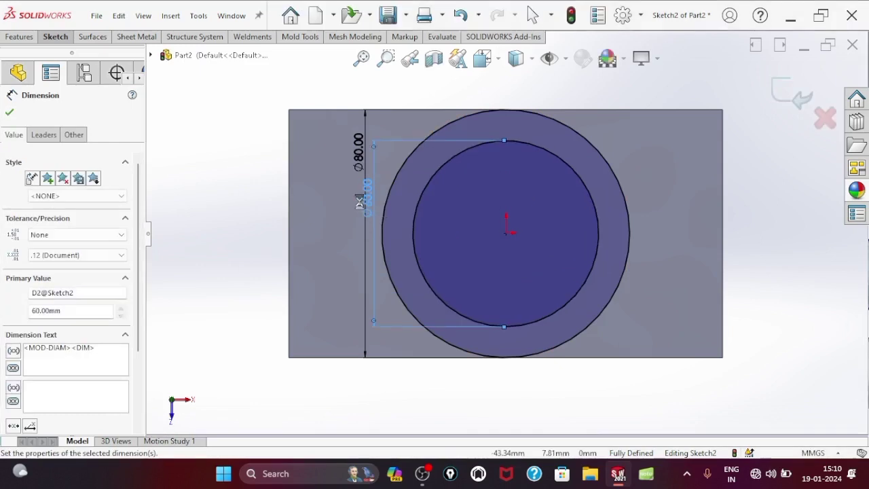
click(10, 111)
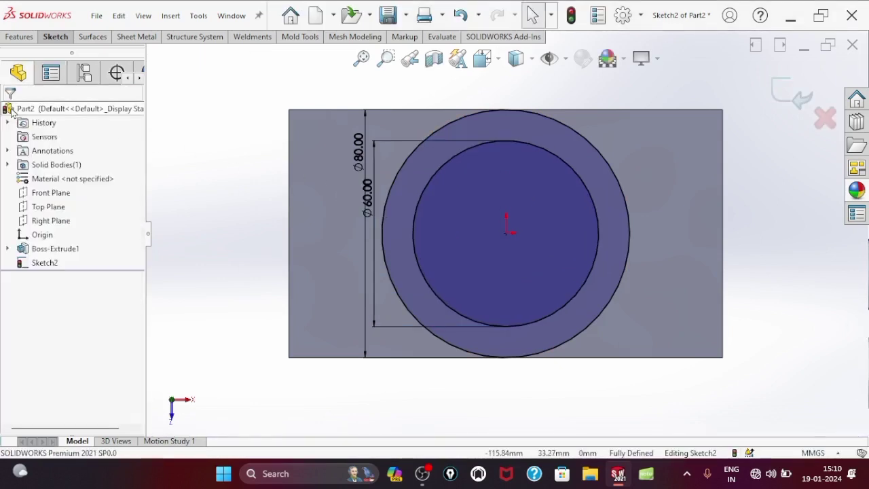
click(19, 37)
- Extrude the Ø80/Ø60 circle sketch 20 mm into a hollow ring boss
click(26, 65)
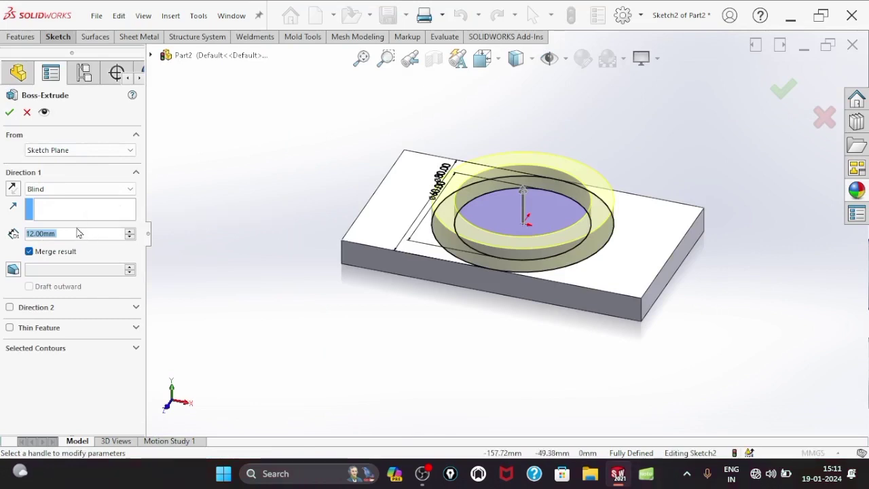
text(20)
key(Return)
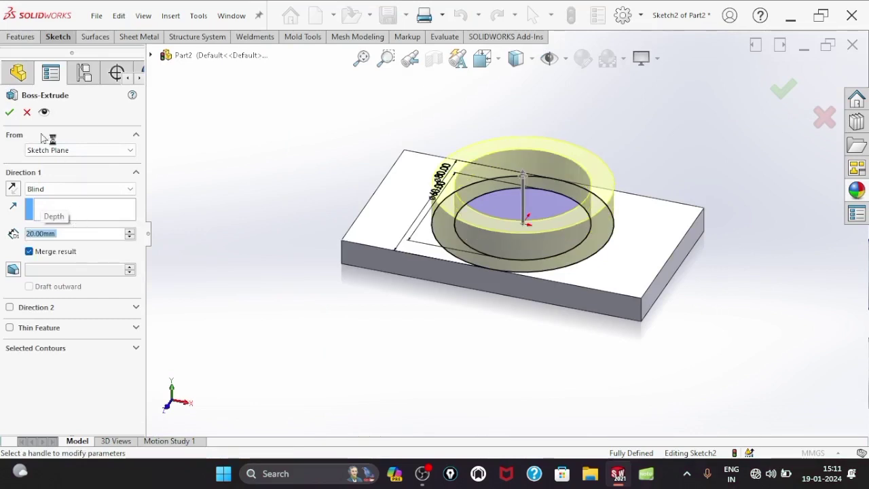
click(10, 111)
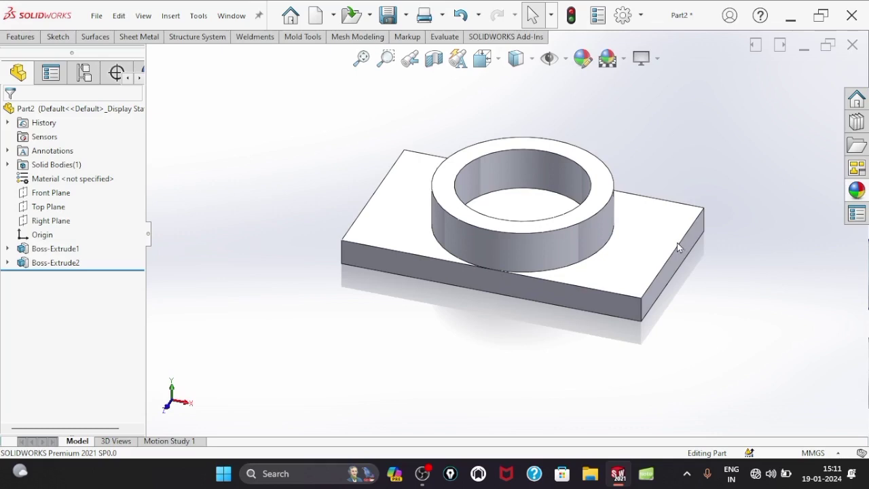
- Sketch a circle at the origin on the plate face inside the ring
middle_drag(774, 378, 770, 389)
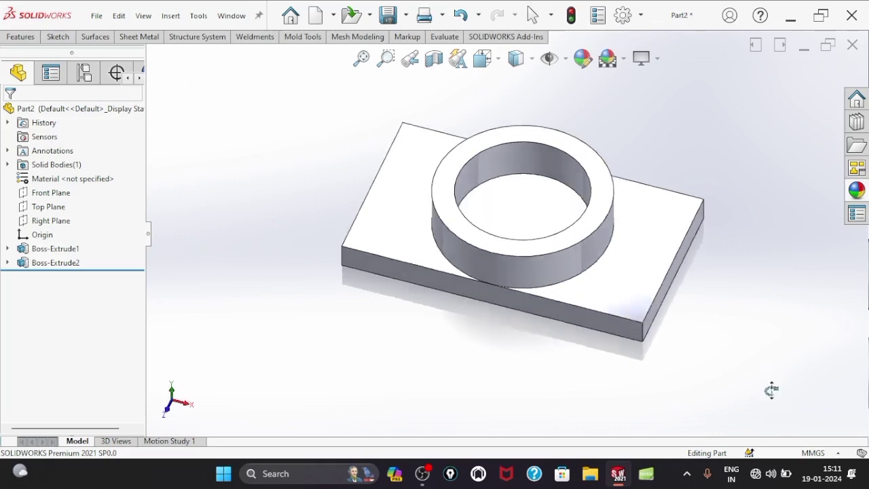
right_click(520, 216)
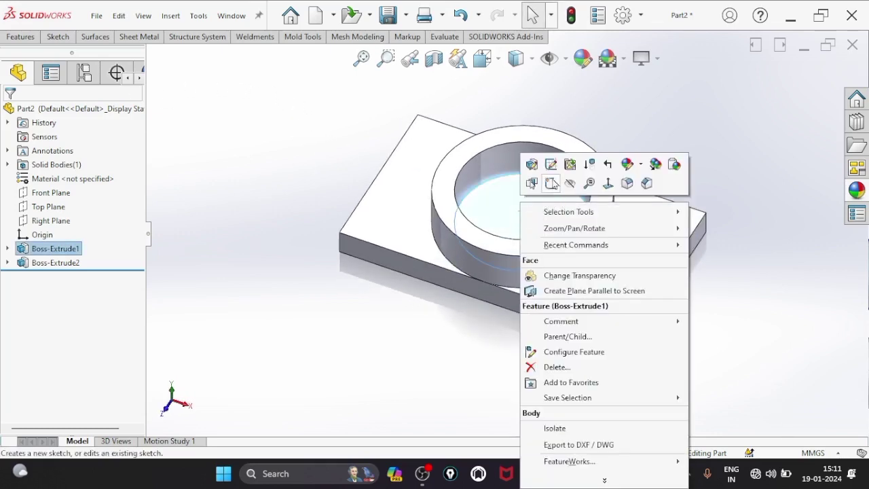
click(554, 184)
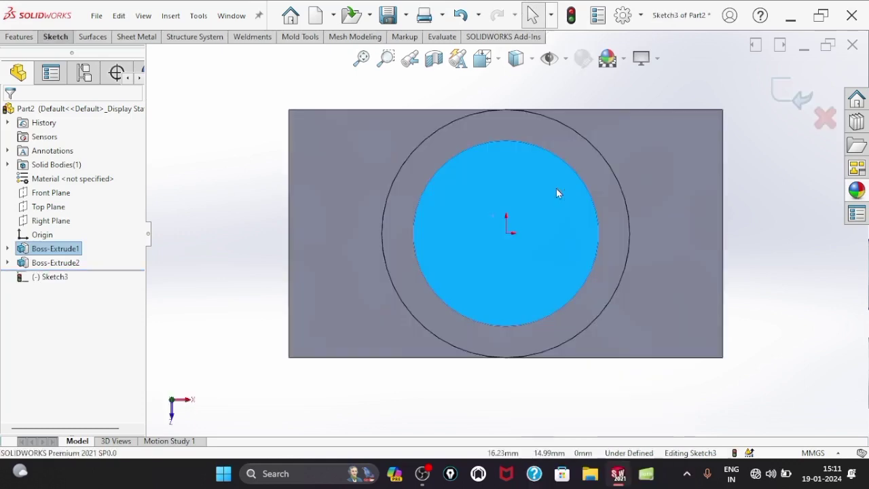
click(59, 38)
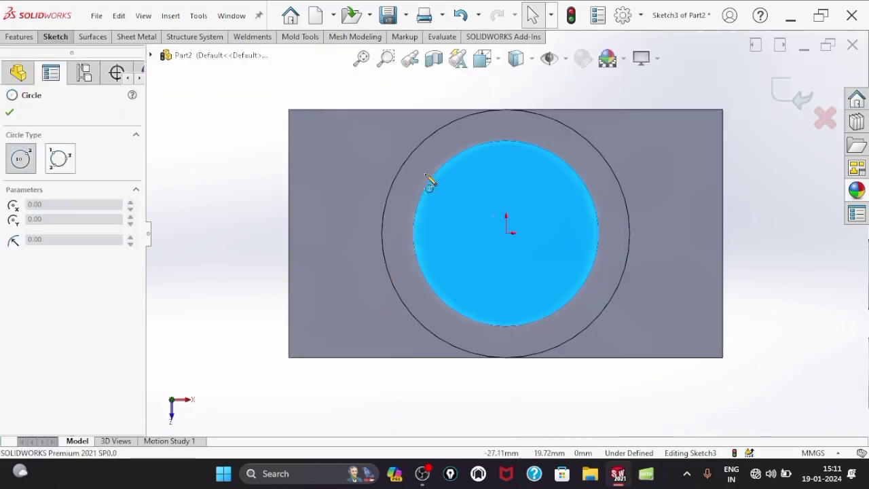
click(121, 57)
click(506, 232)
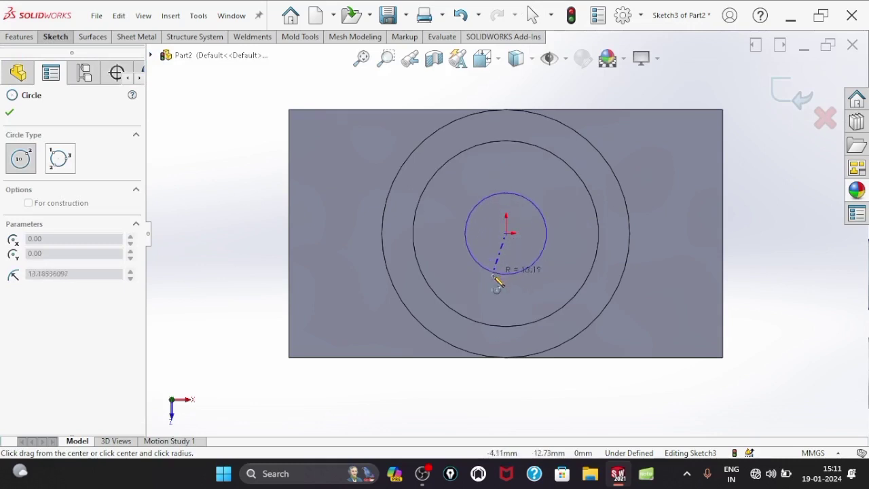
click(503, 279)
click(10, 112)
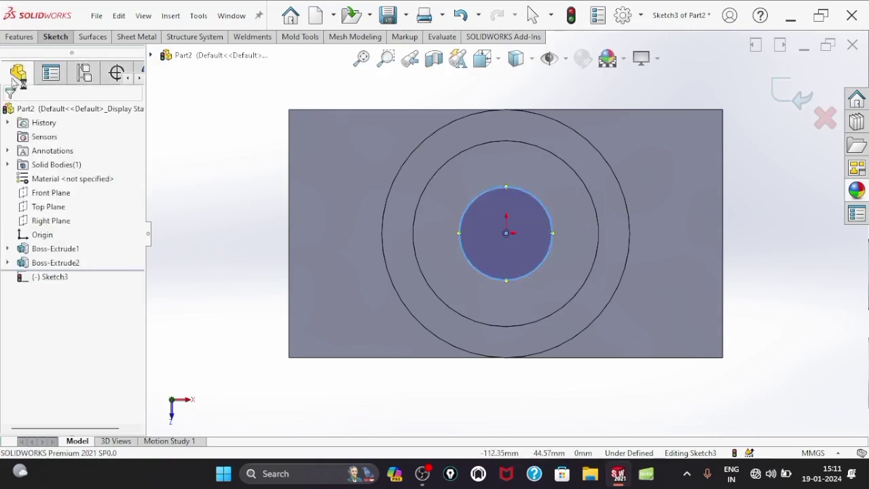
- Dimension the small circle to Ø30 mm
click(56, 36)
click(43, 82)
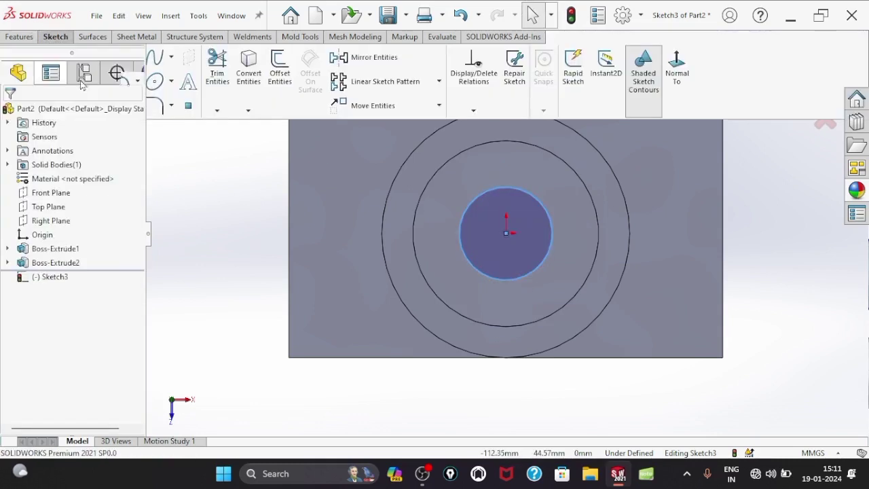
click(469, 212)
click(361, 166)
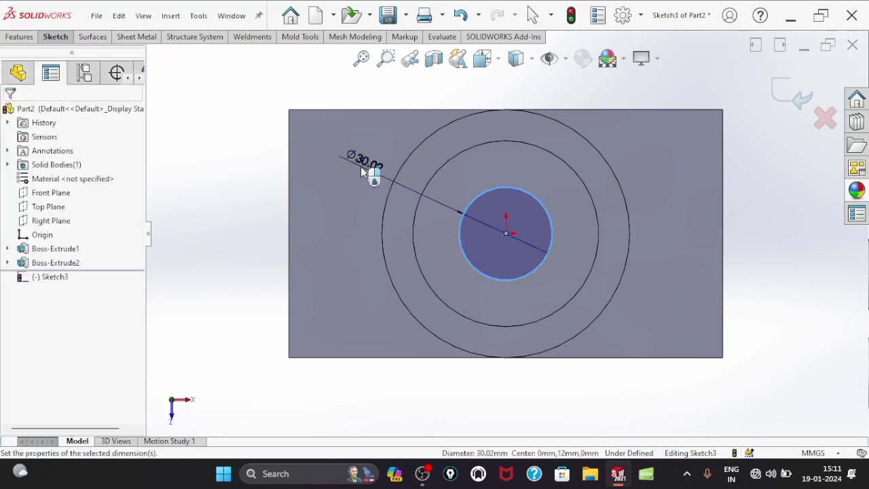
text(30)
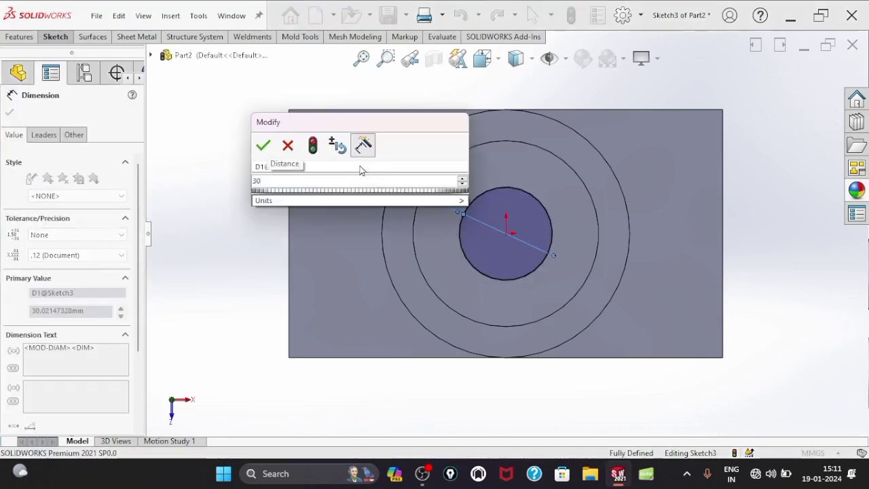
key(Return)
click(10, 112)
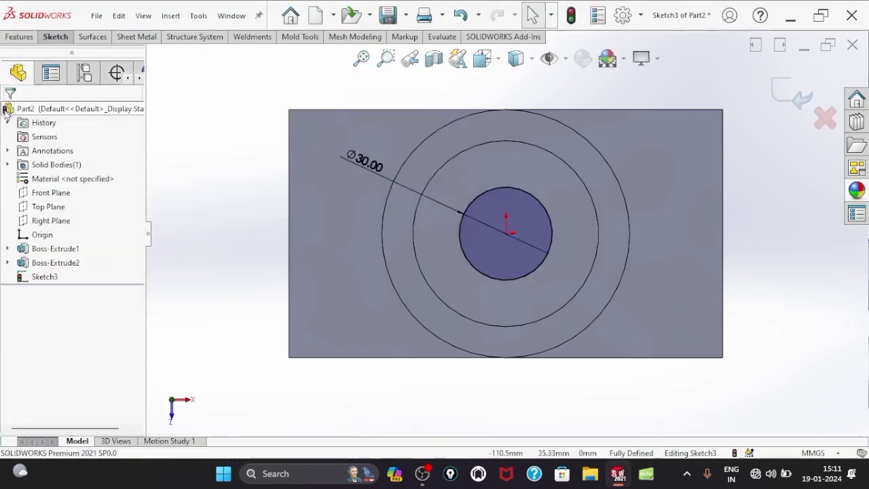
- Cut the Ø30 mm circle 3 mm deep into the plate
click(19, 37)
click(196, 73)
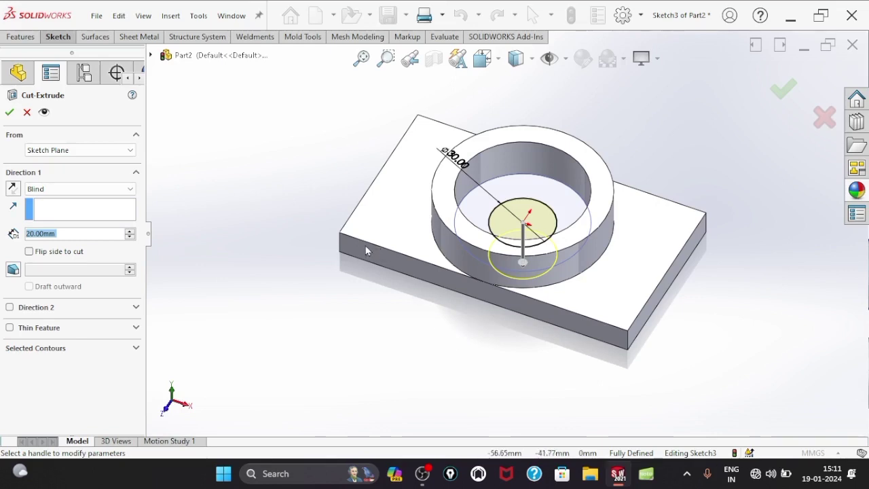
text(3)
key(Return)
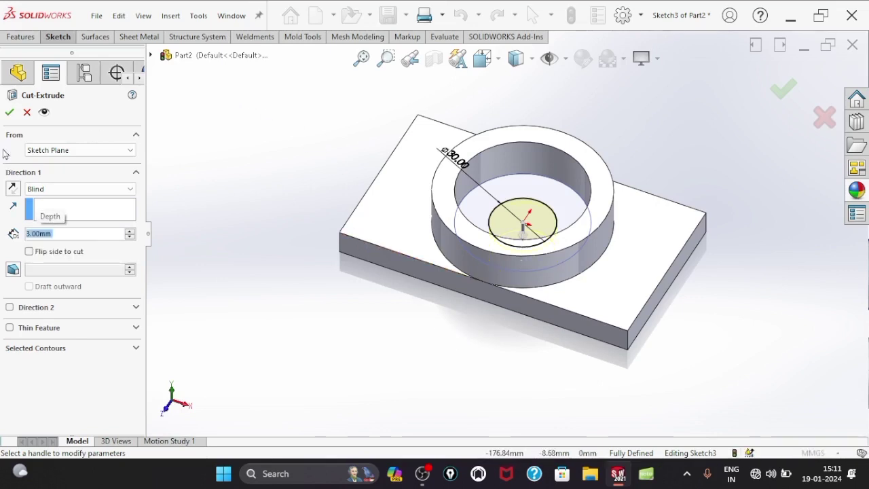
click(9, 112)
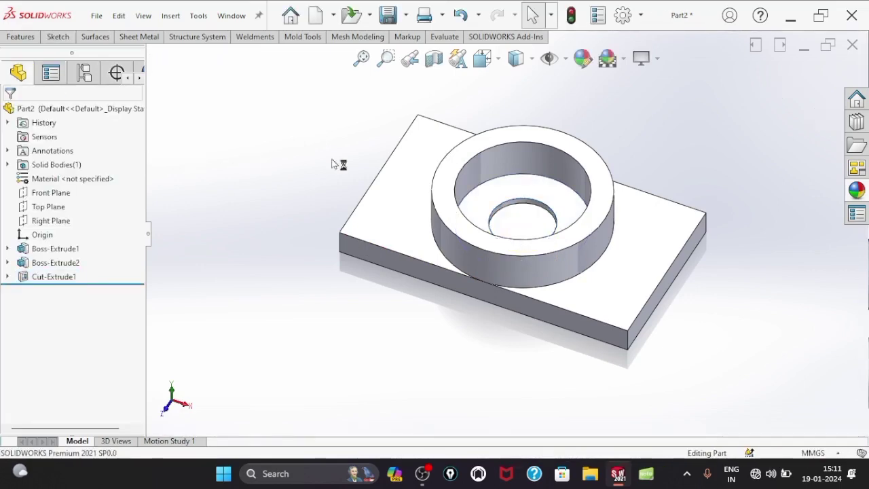
- Inspect the new hole with a section view at -11 mm offset, then cancel it
middle_drag(577, 190, 584, 185)
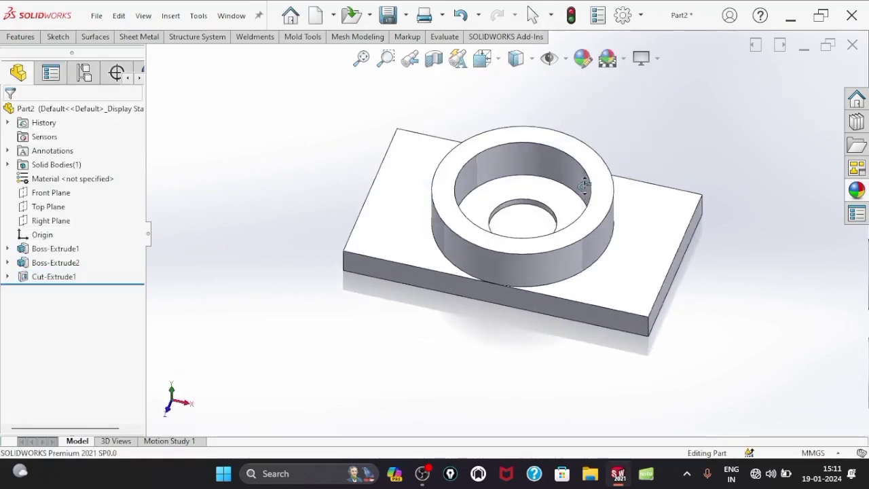
click(433, 57)
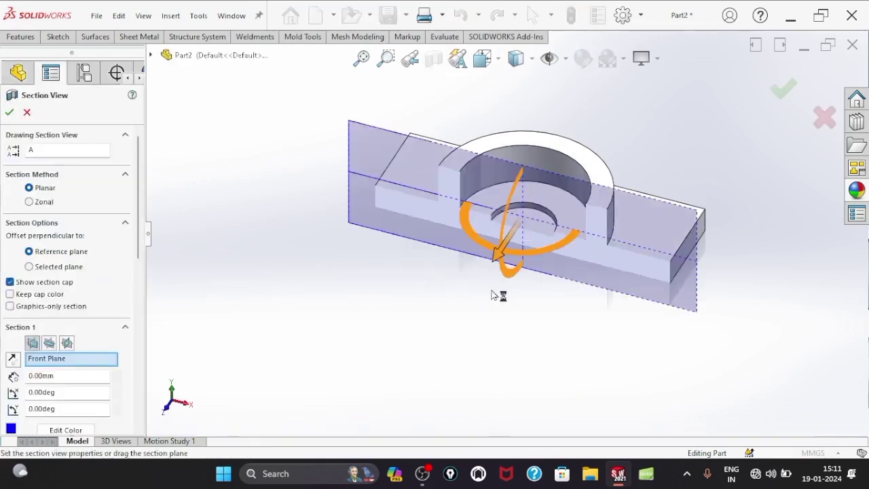
drag(499, 256, 508, 237)
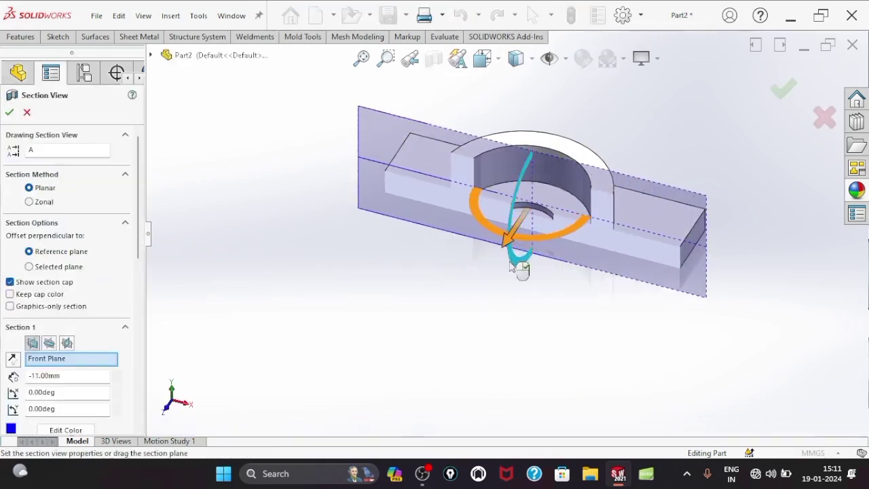
mouse_move(476, 249)
middle_down()
mouse_move(490, 262)
mouse_move(490, 252)
middle_up()
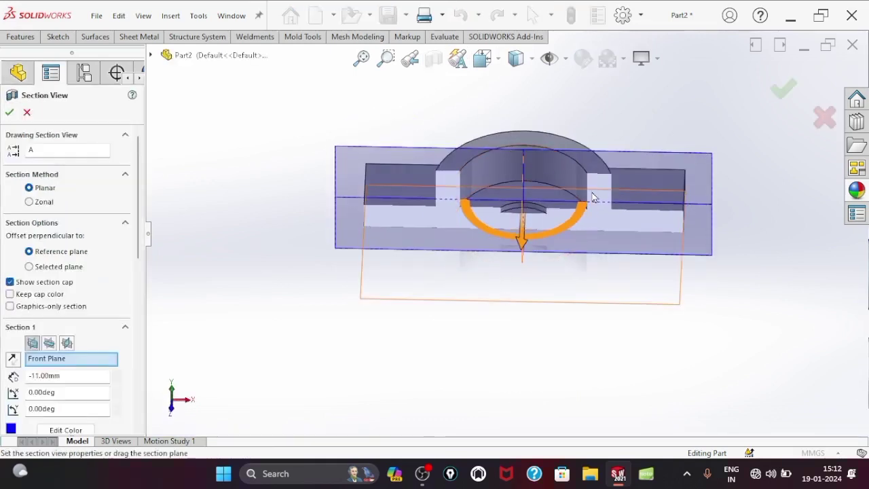
click(27, 113)
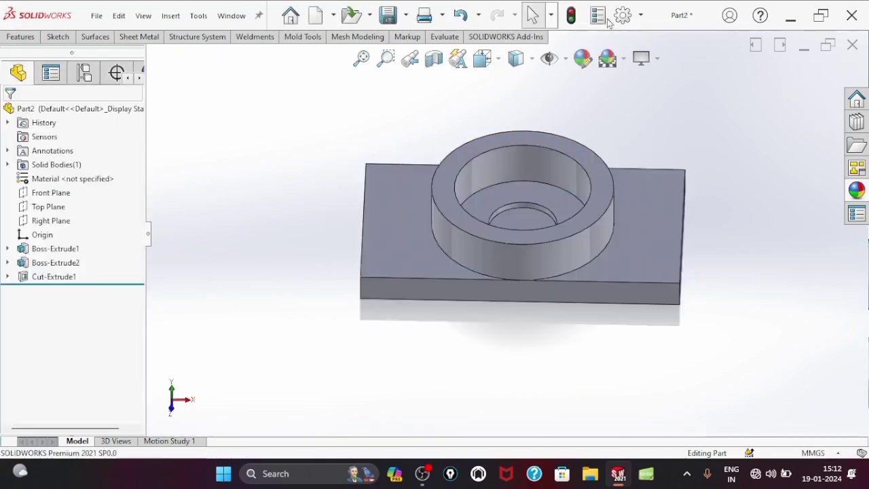
- Colour the whole part red and zoom out to view it
click(583, 58)
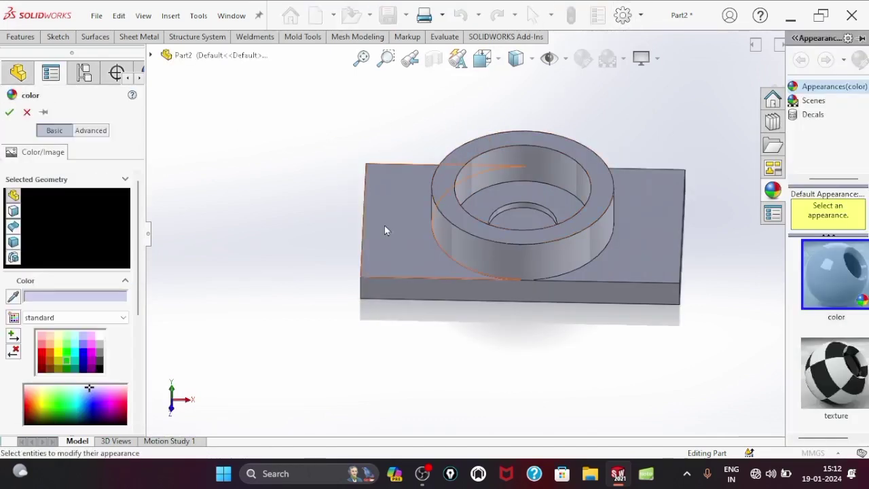
click(41, 358)
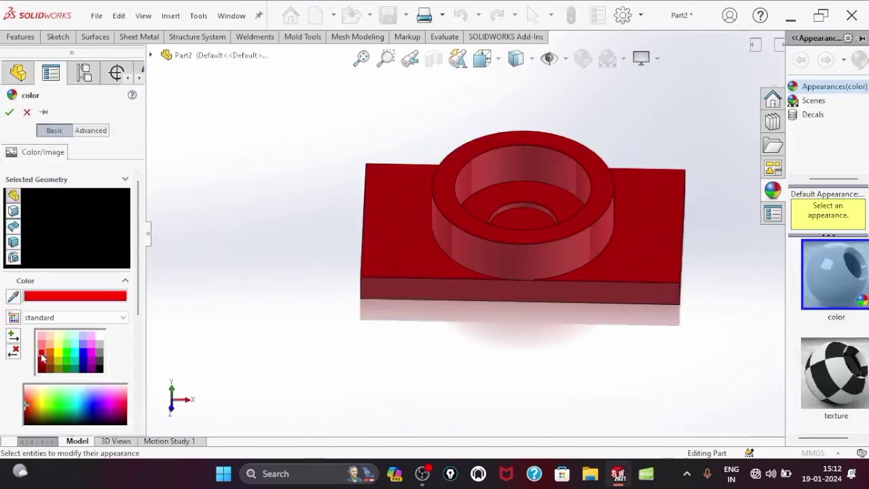
click(10, 114)
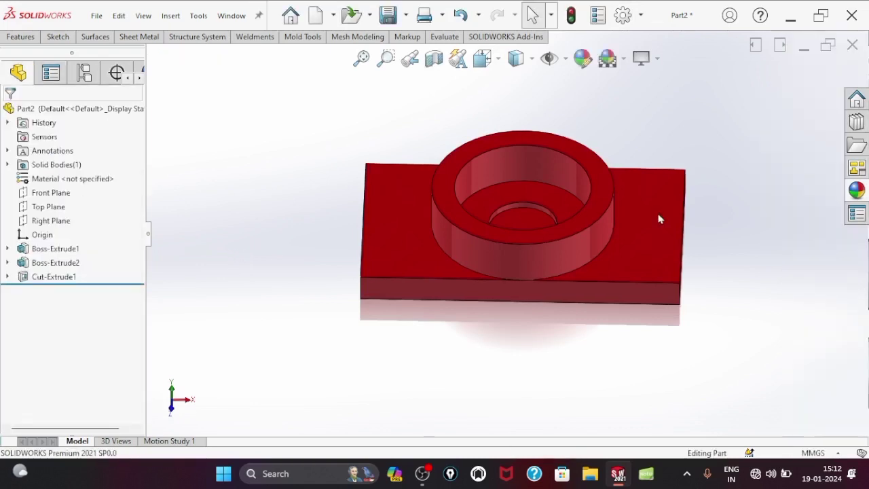
mouse_move(660, 219)
middle_down()
mouse_move(568, 184)
mouse_move(554, 146)
mouse_move(582, 124)
mouse_move(650, 157)
mouse_move(712, 170)
middle_up()
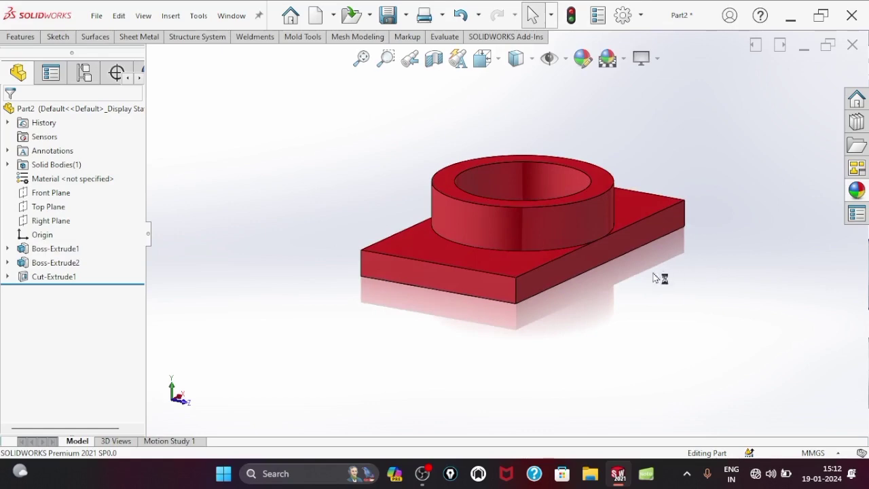
key(z)
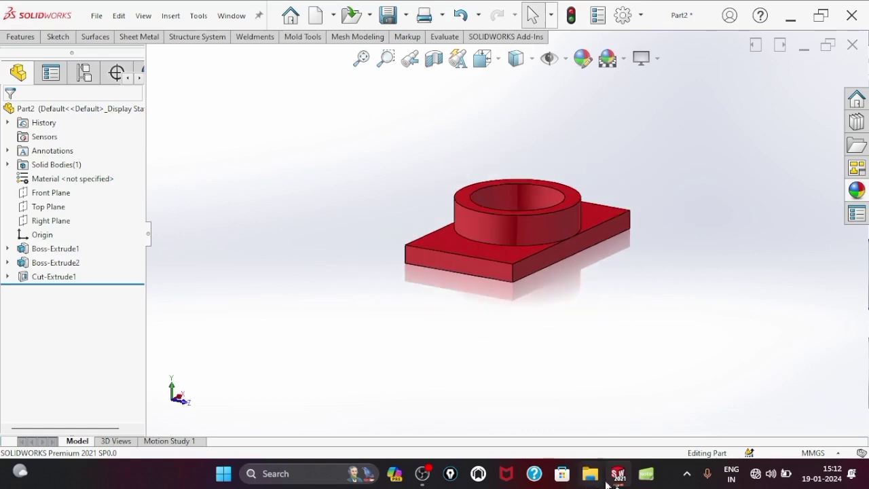
mouse_move(618, 474)
click(543, 410)
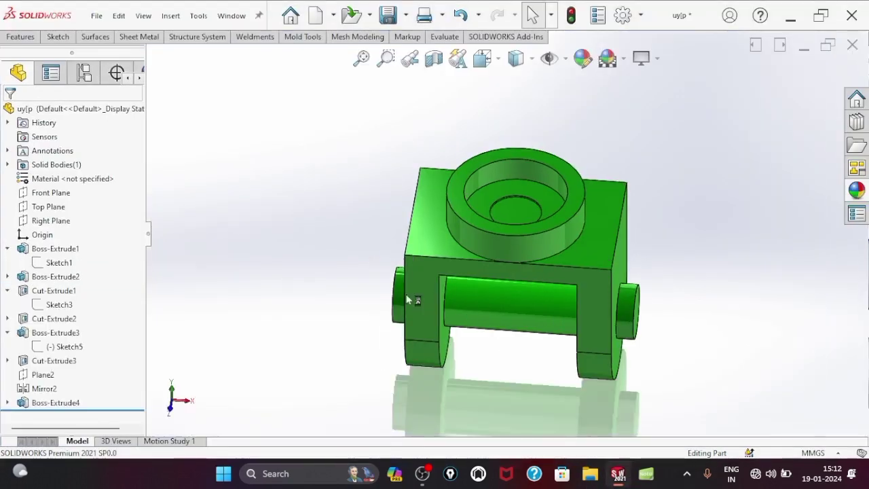
middle_drag(406, 299, 440, 277)
click(441, 277)
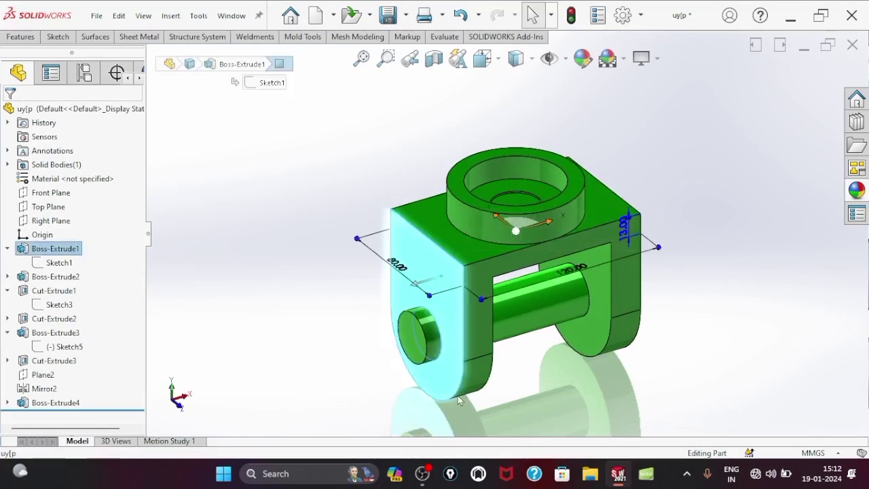
click(607, 200)
mouse_move(617, 473)
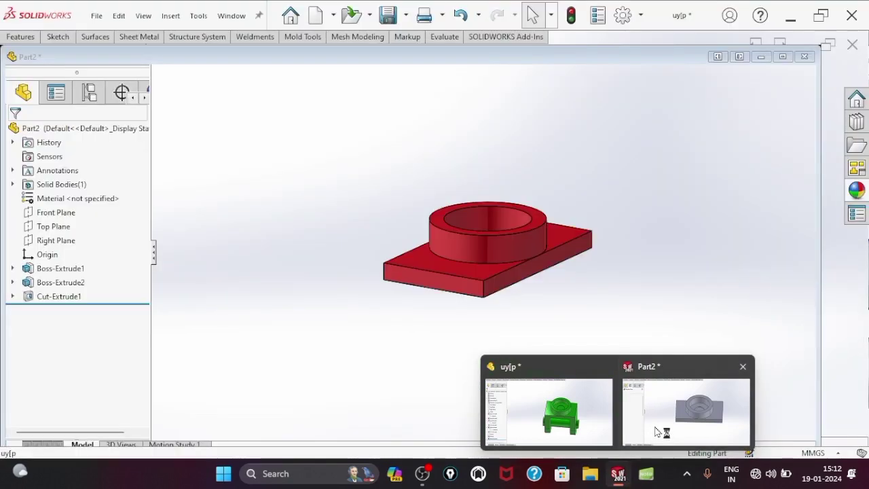
click(686, 407)
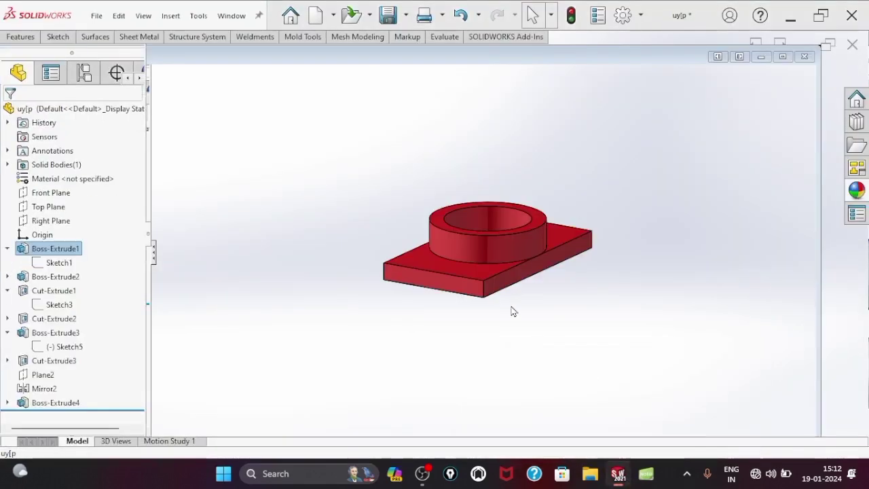
- Start a sketch on the plate's front face and convert its bottom edge into sketch geometry
scroll(464, 238, down, 3)
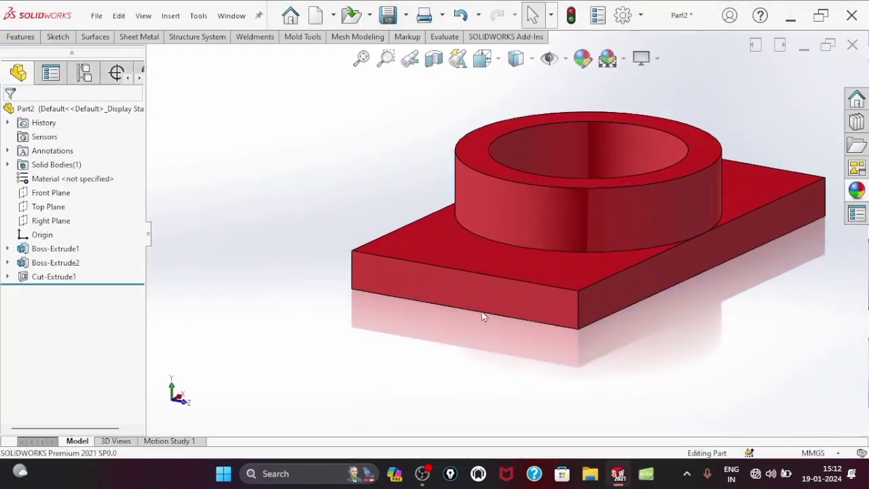
click(484, 314)
click(539, 266)
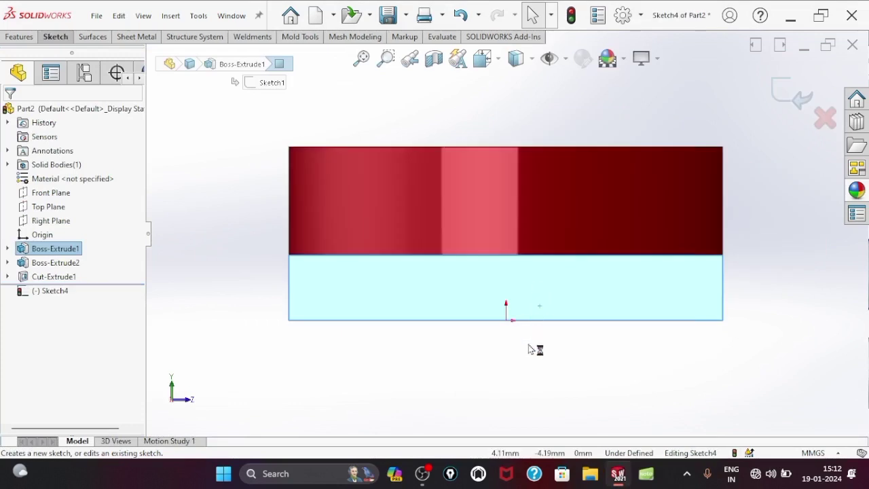
scroll(520, 293, down, 2)
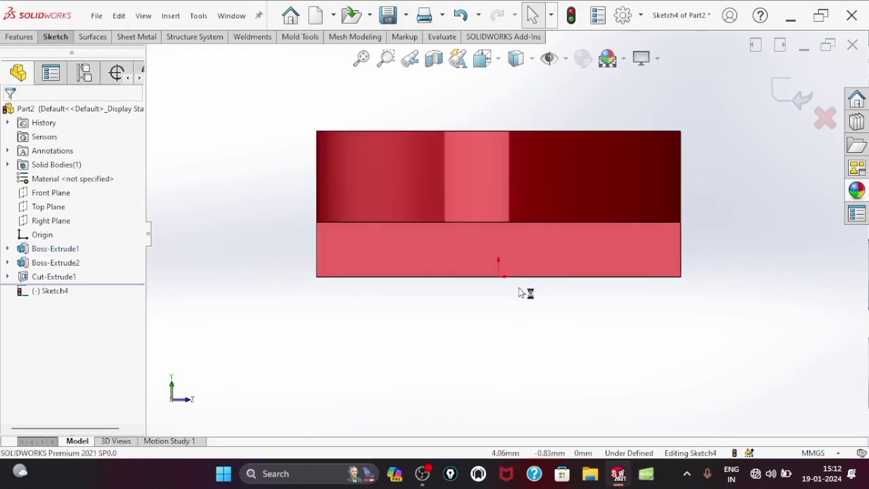
click(521, 283)
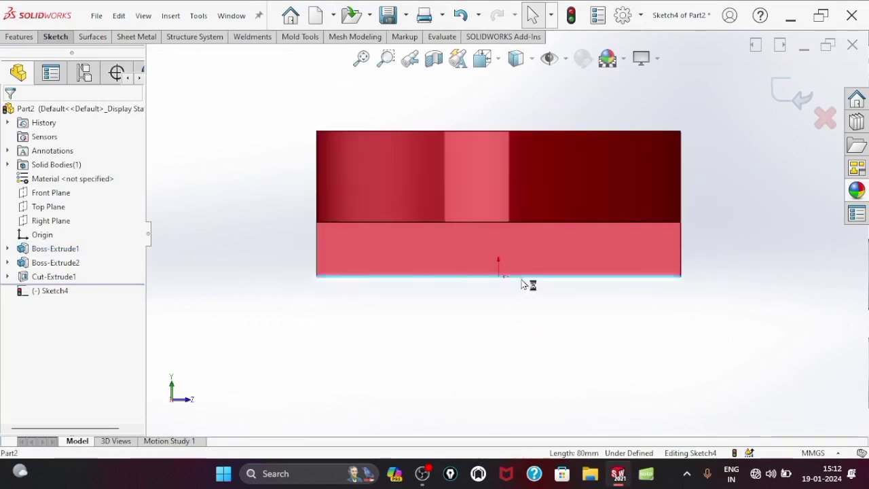
click(55, 36)
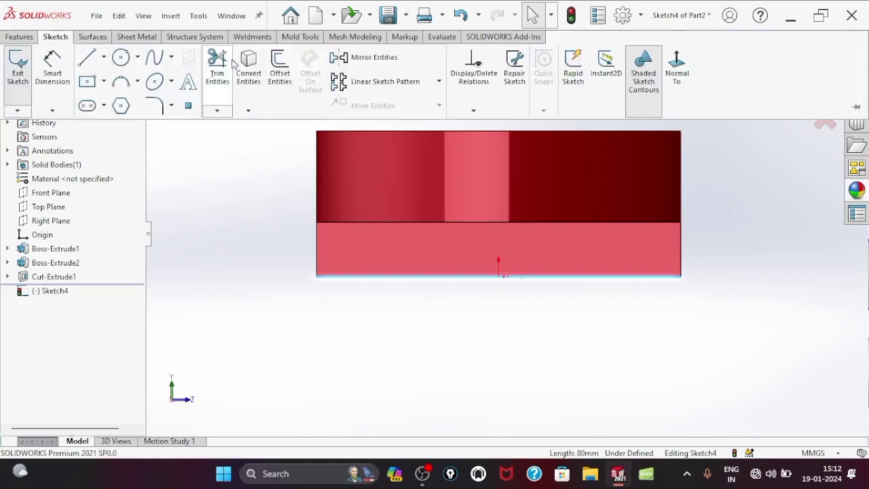
click(249, 67)
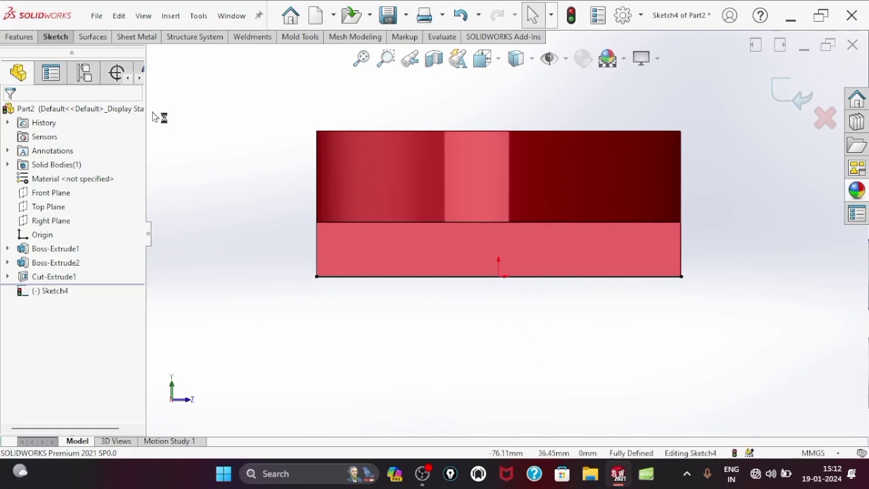
- Draw a vertical line straight down from the bottom-left corner
click(55, 37)
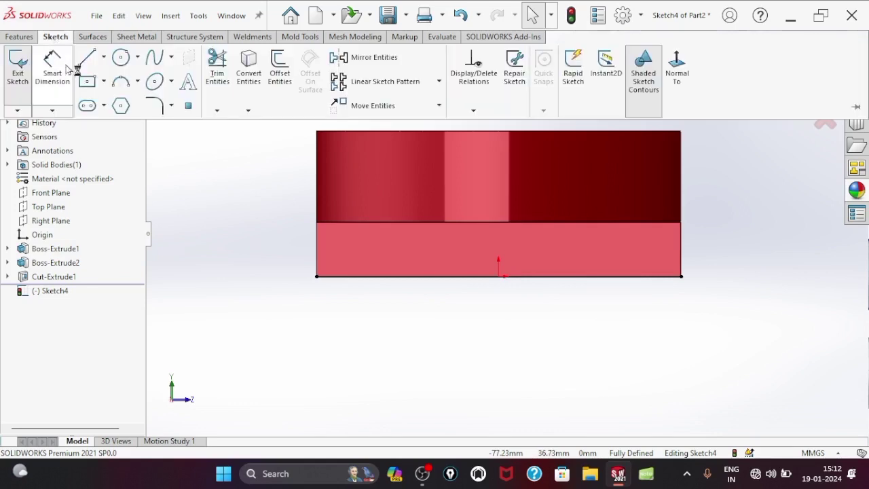
click(93, 57)
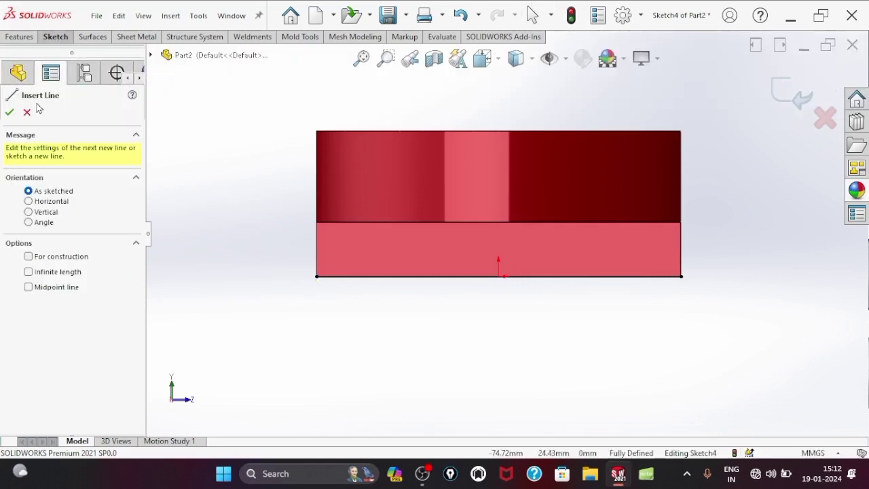
click(316, 277)
click(317, 416)
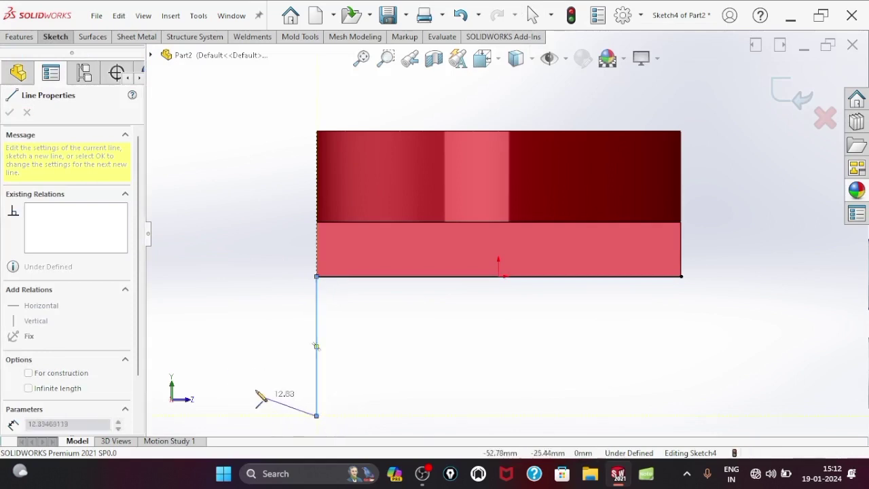
key(Escape)
- Dimension the vertical line to 50 mm and fit the sketch in view
click(59, 38)
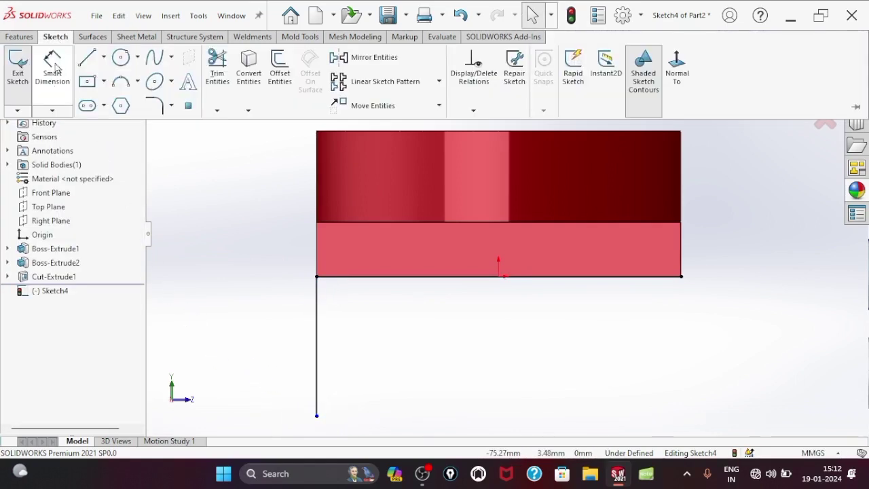
click(54, 65)
click(317, 367)
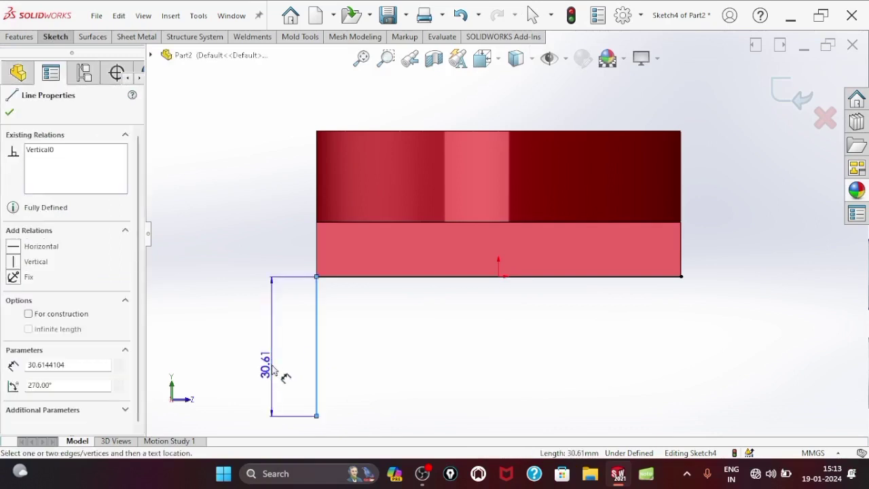
click(275, 368)
text(50)
key(Return)
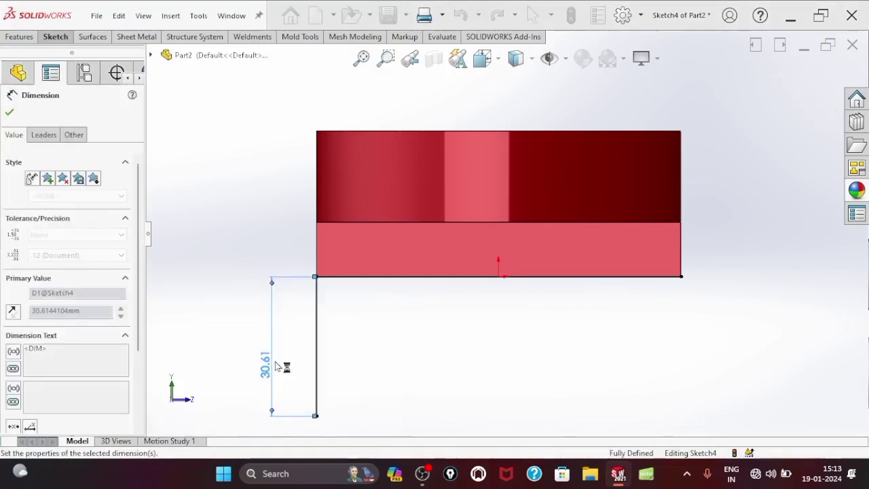
click(10, 113)
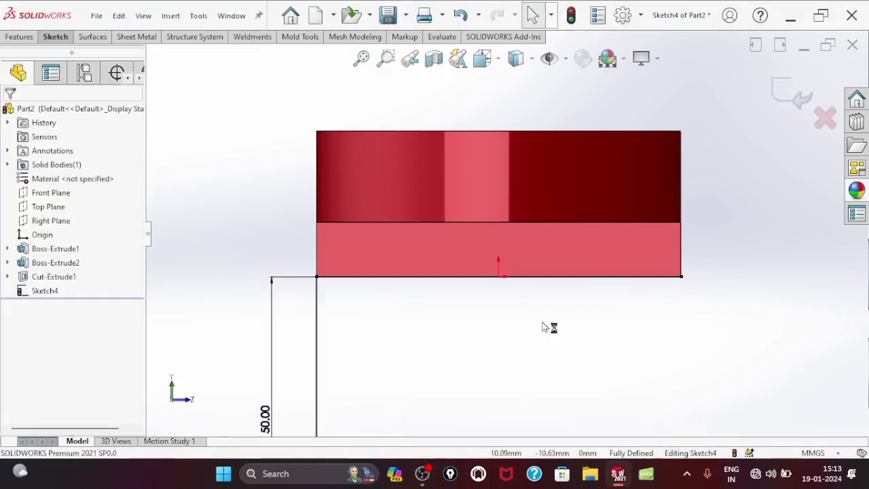
key(f)
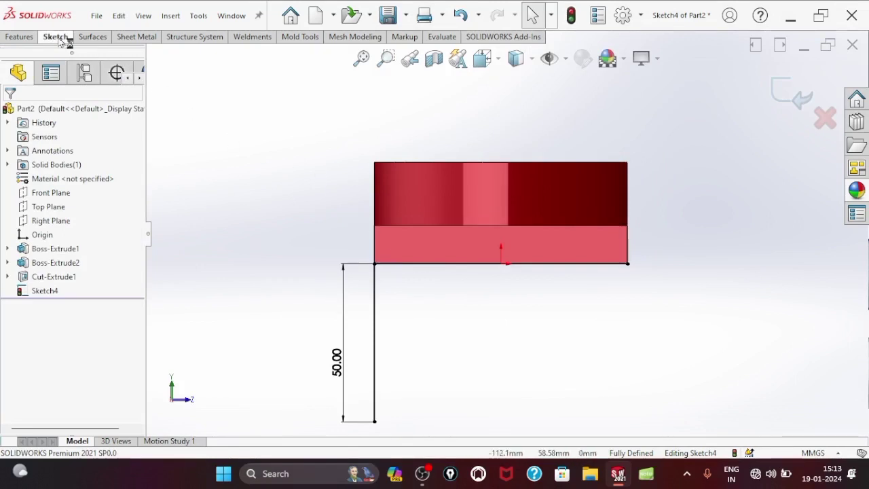
click(56, 37)
- Draw a vertical centreline down from the bottom edge's midpoint
click(104, 58)
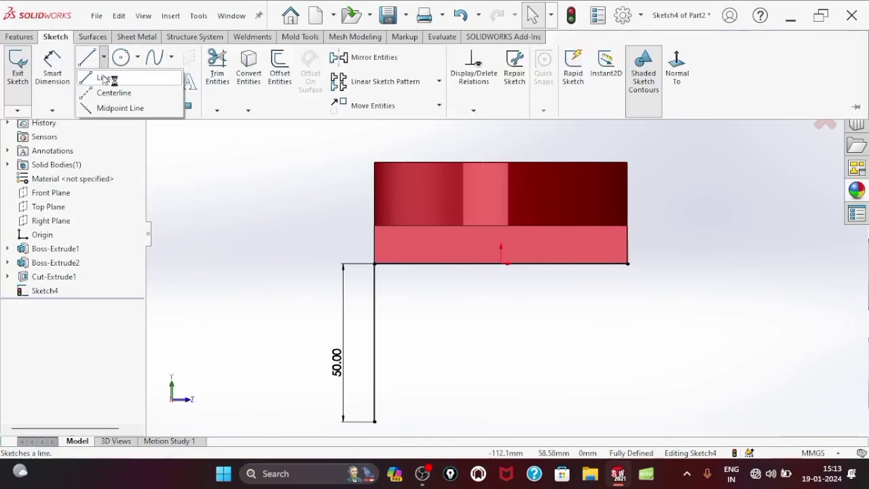
click(113, 89)
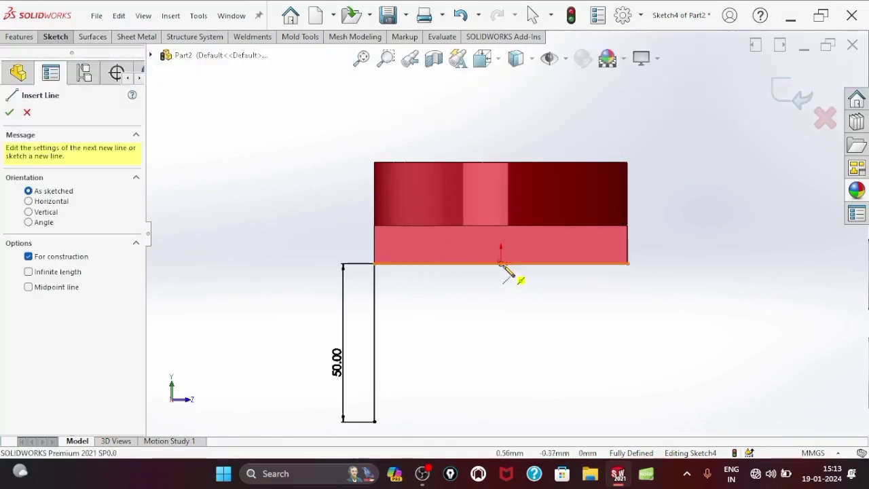
click(501, 264)
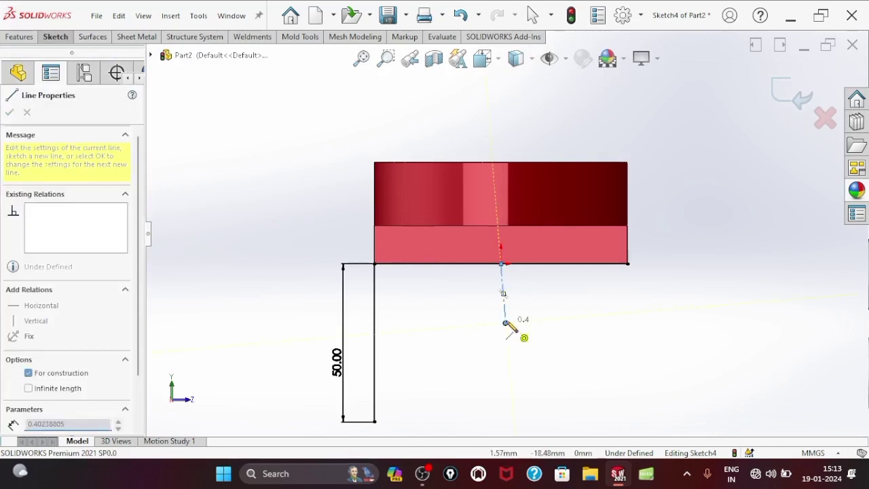
key(ctrl+z)
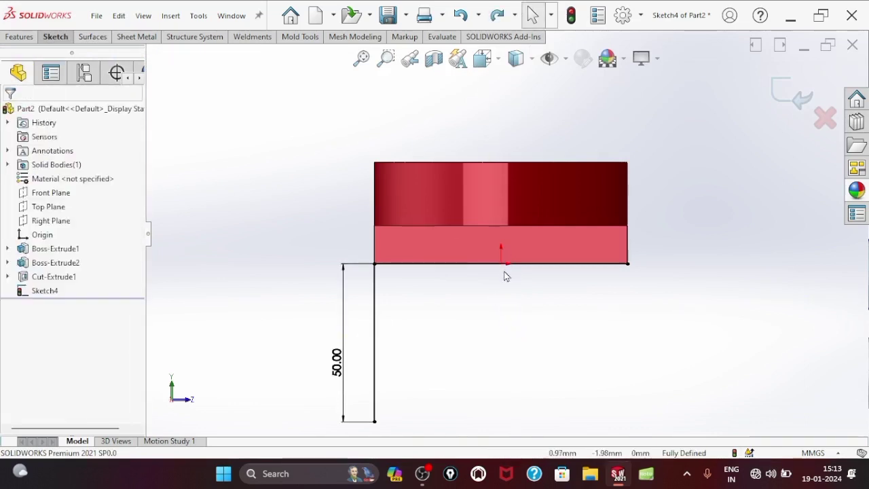
click(55, 37)
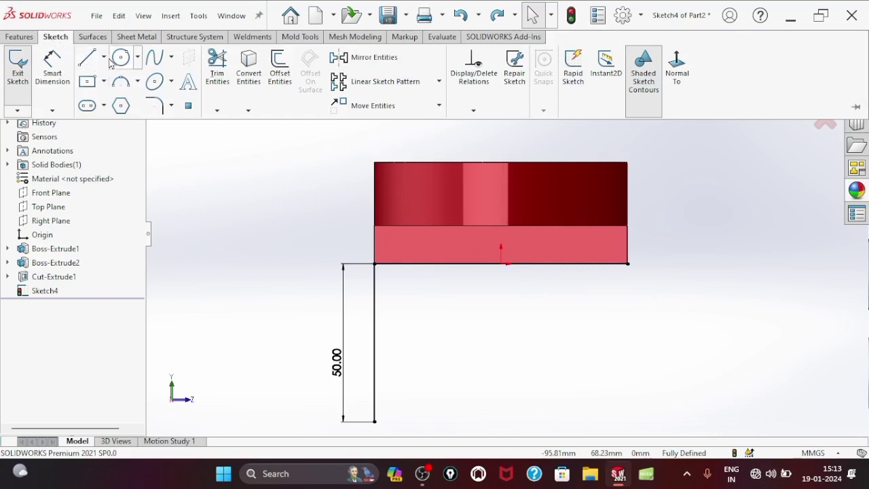
click(105, 59)
click(108, 93)
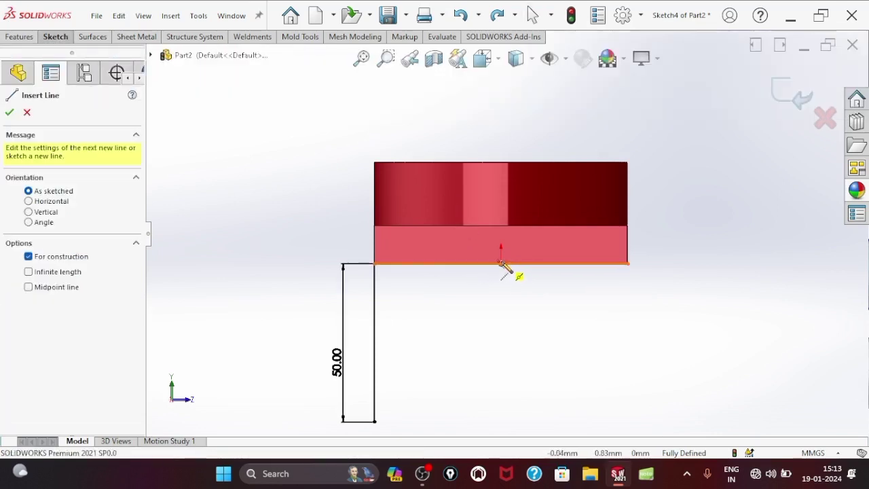
click(501, 264)
click(501, 331)
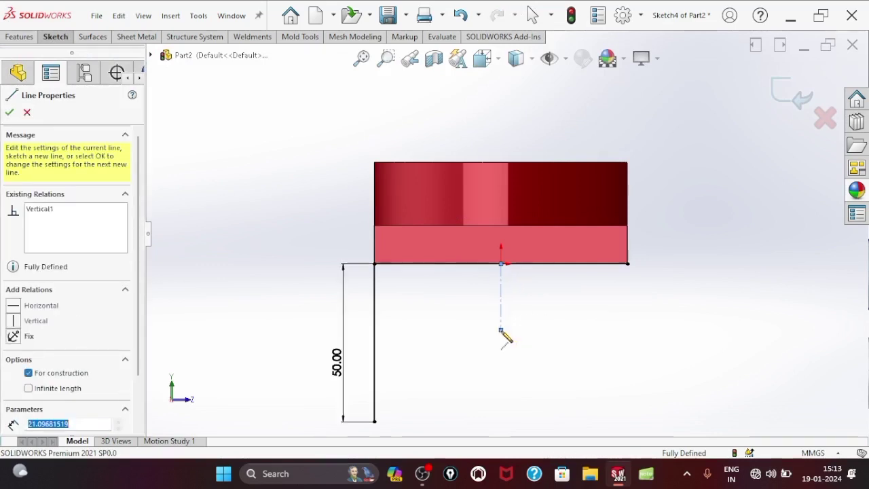
key(Escape)
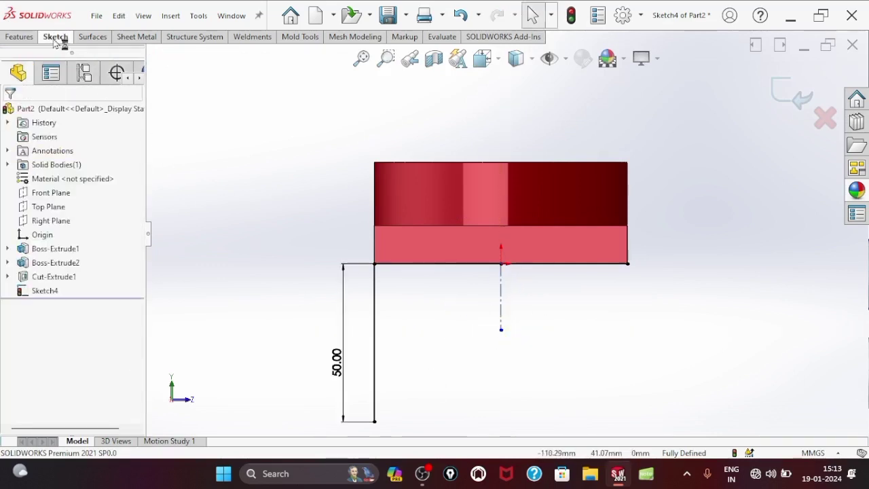
- Mirror the 50 mm left line about the centreline and exit the sketch
click(56, 38)
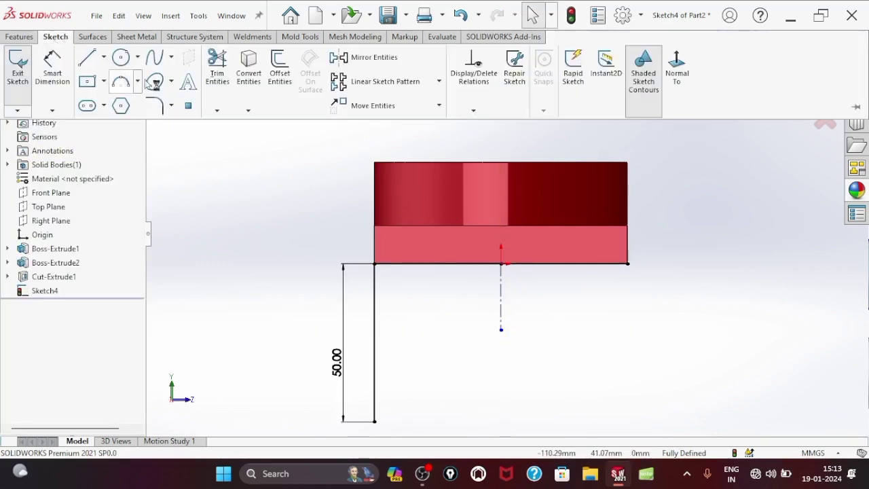
click(358, 58)
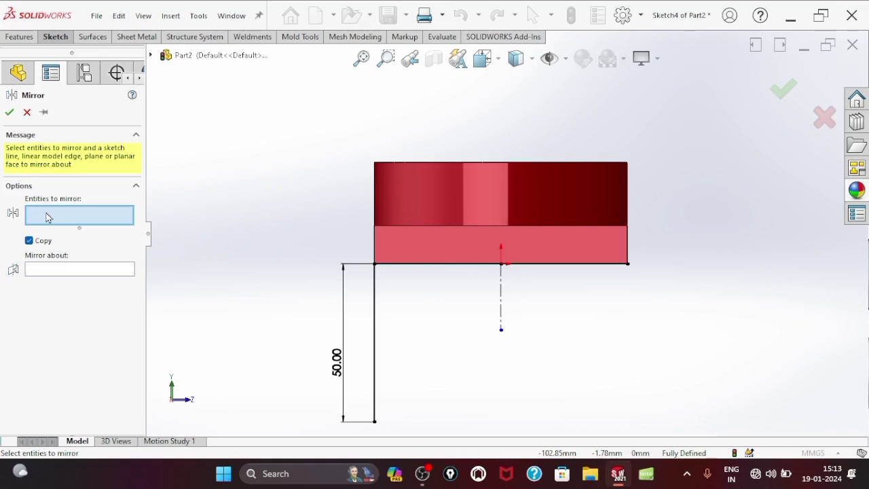
click(374, 332)
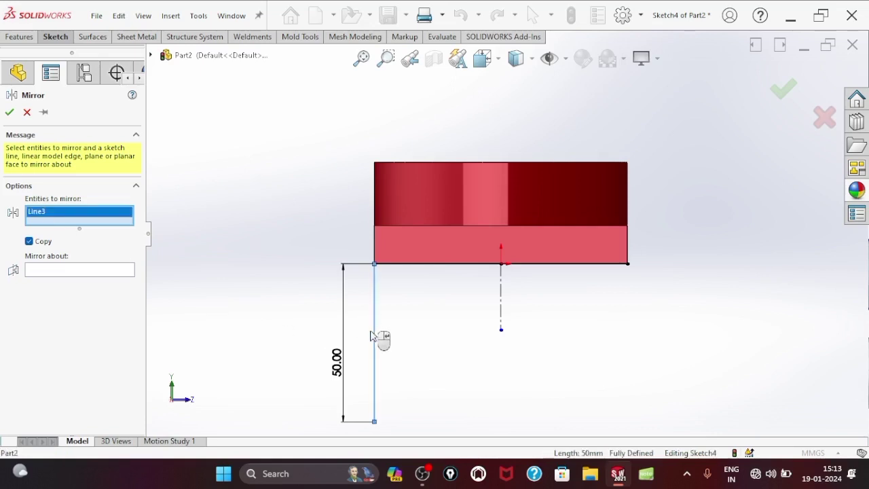
click(100, 271)
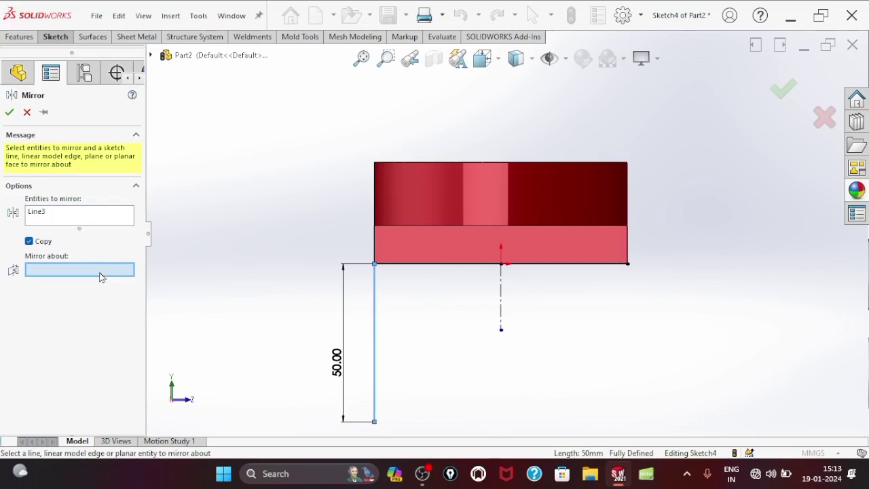
click(501, 311)
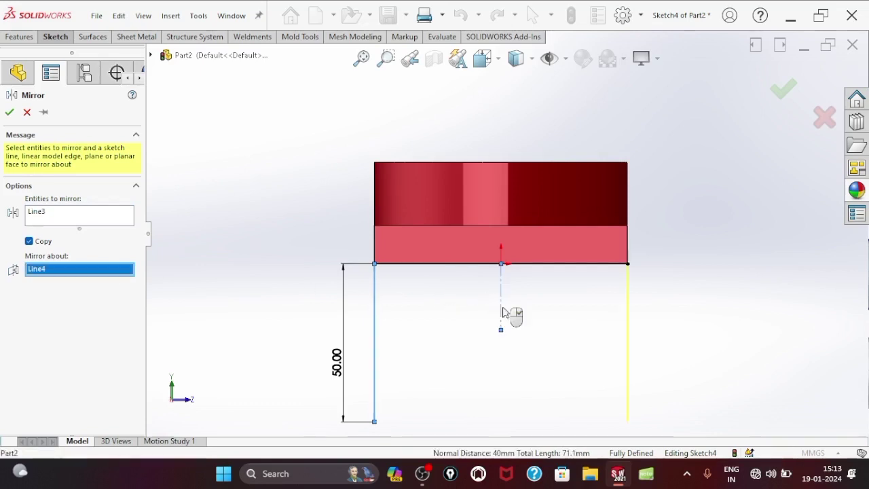
click(9, 112)
key(f)
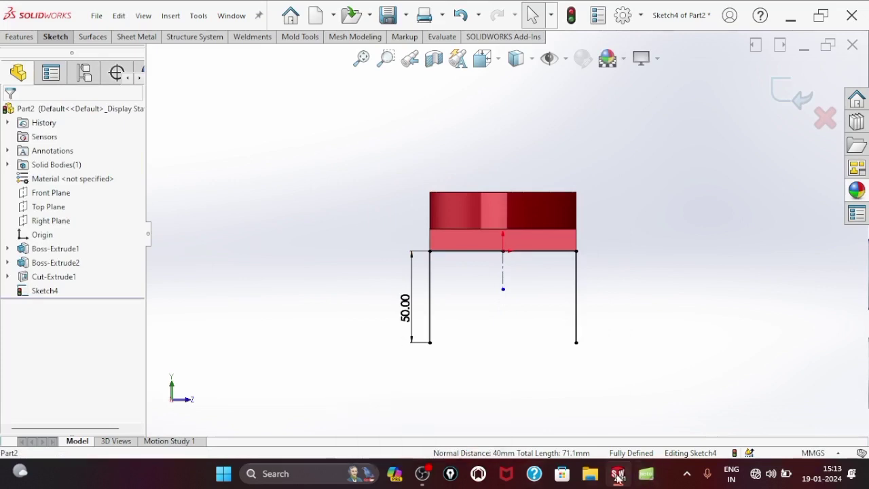
click(771, 97)
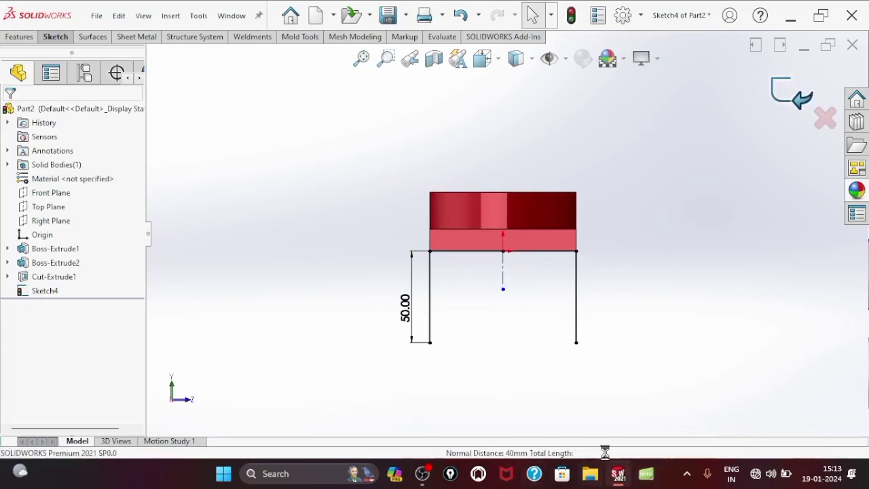
mouse_move(617, 473)
click(564, 423)
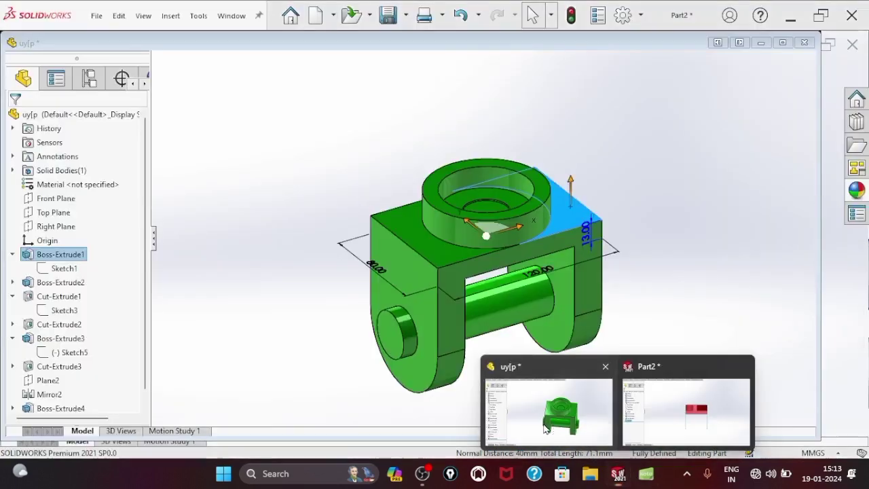
click(546, 410)
scroll(421, 360, down, 3)
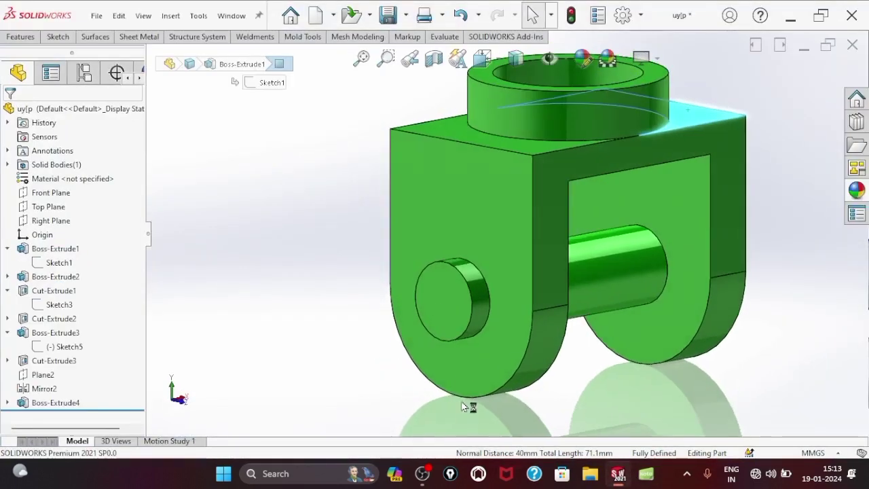
click(477, 397)
click(362, 380)
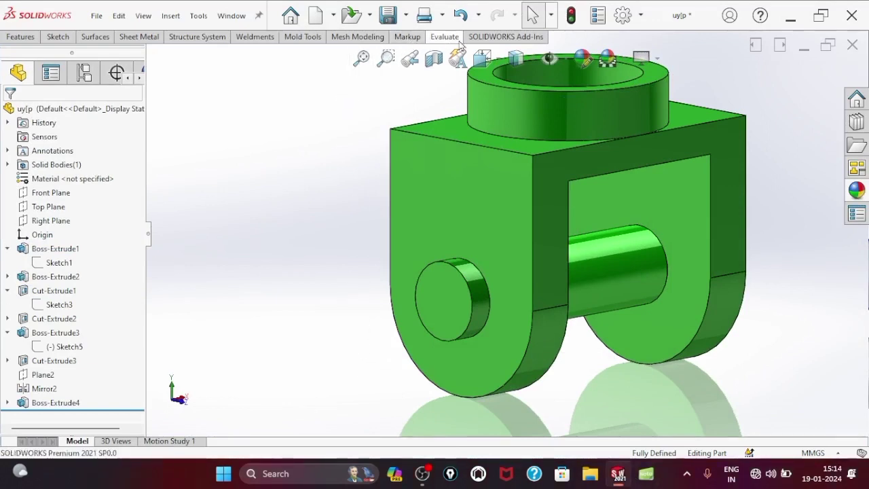
click(444, 37)
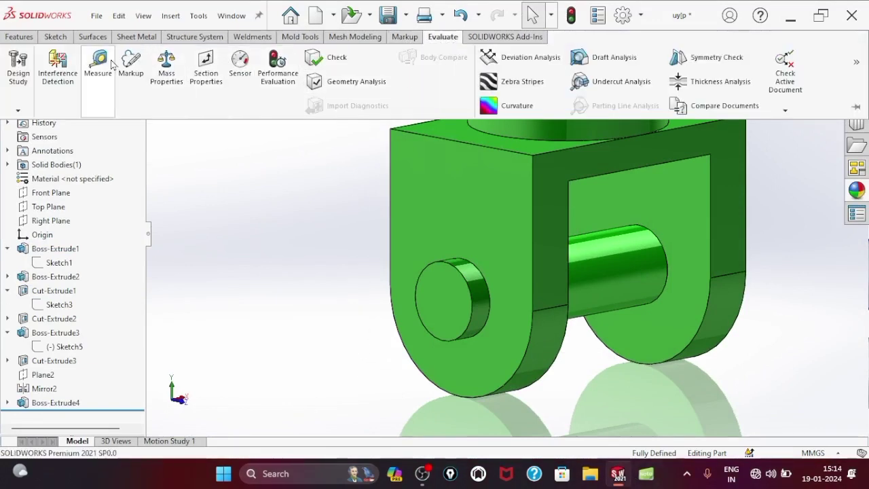
click(98, 68)
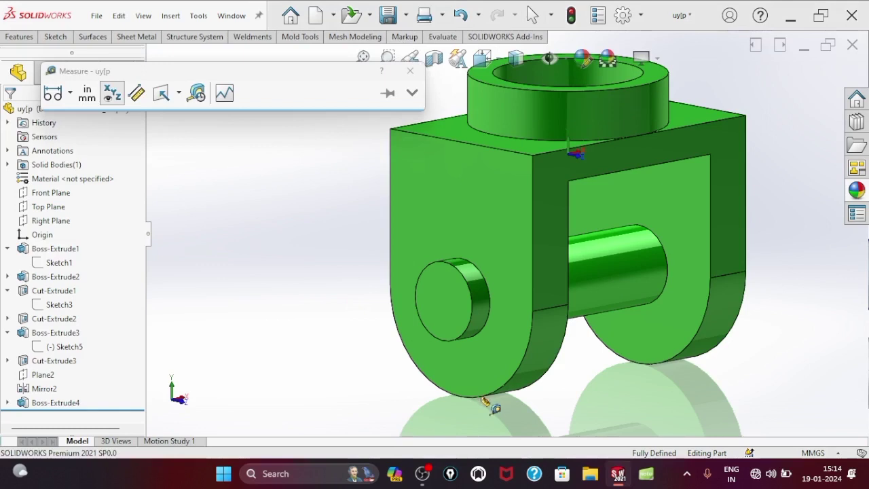
click(485, 399)
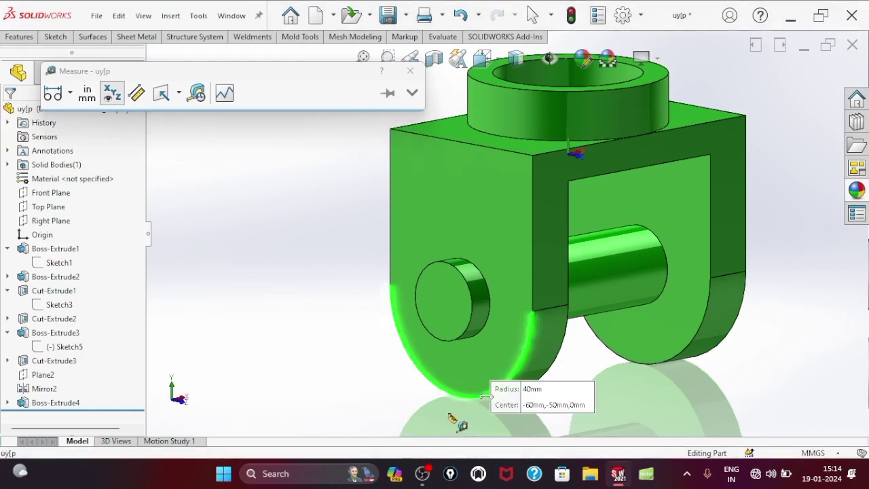
key(Escape)
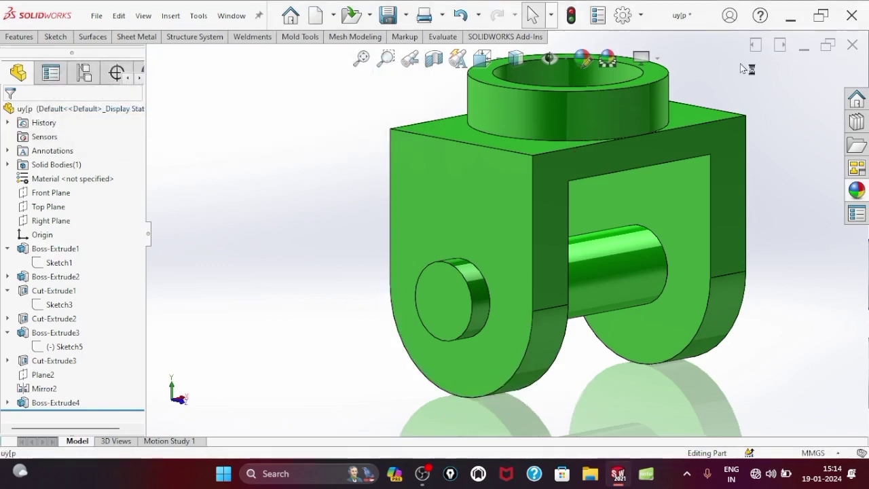
- Return to Part2 and reopen Sketch4 for editing
click(664, 416)
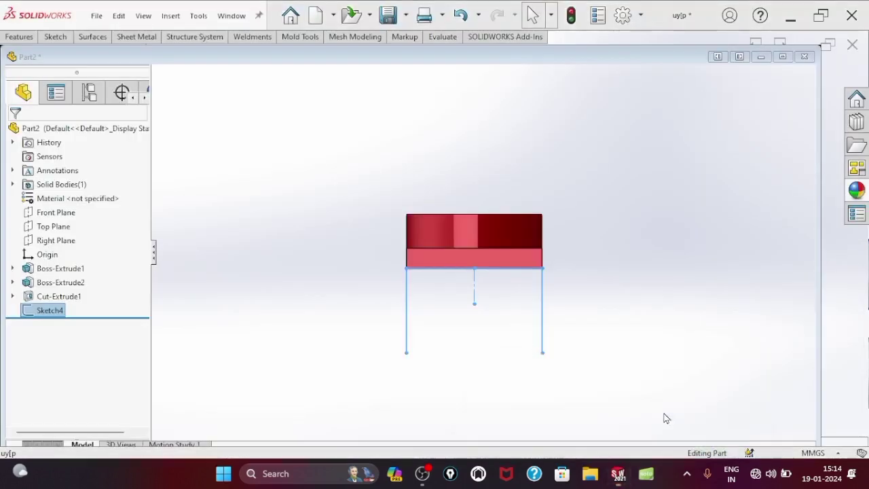
click(57, 37)
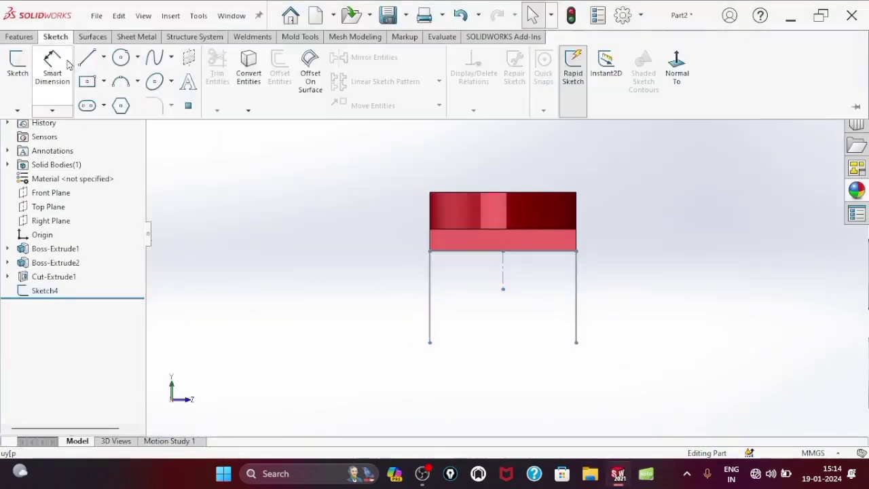
click(120, 81)
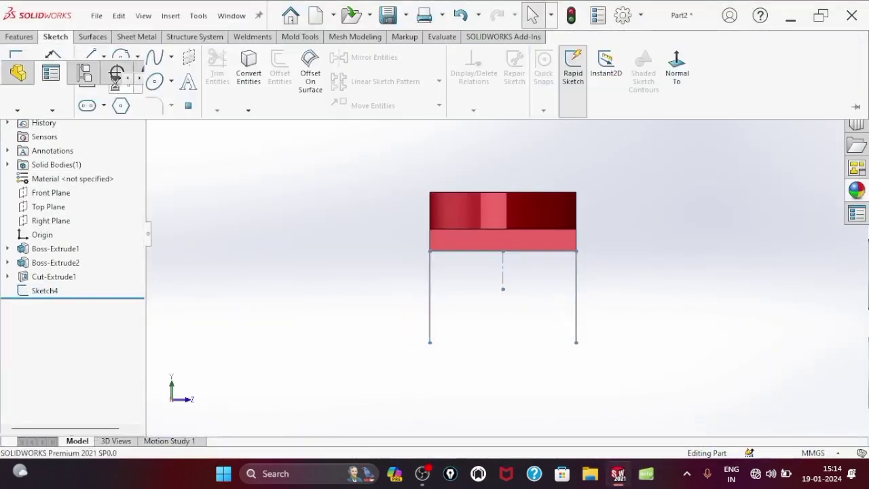
key(Escape)
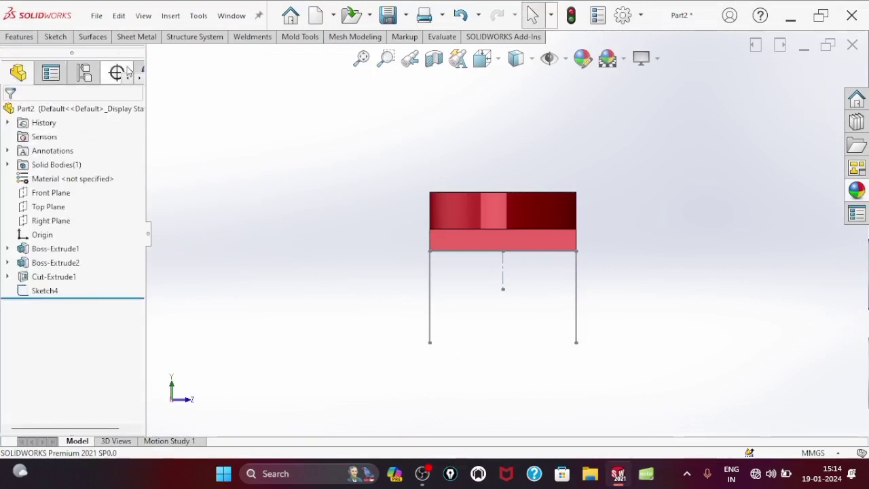
right_click(34, 291)
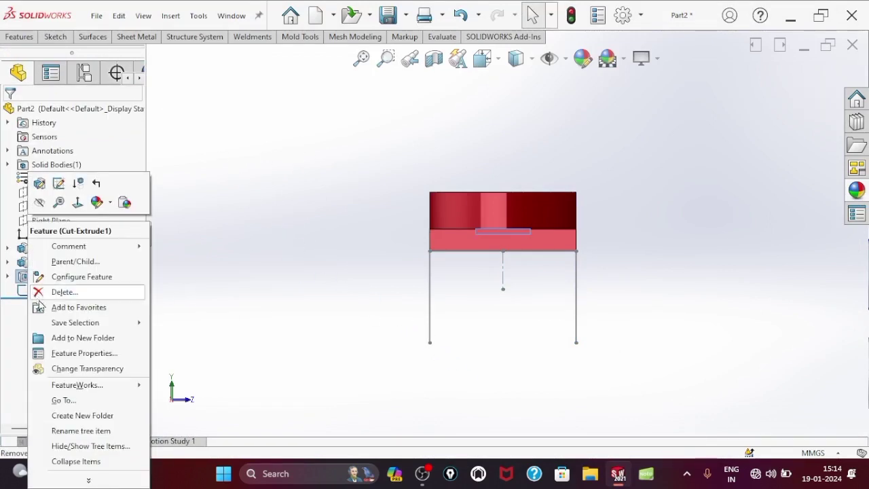
click(102, 299)
right_click(38, 292)
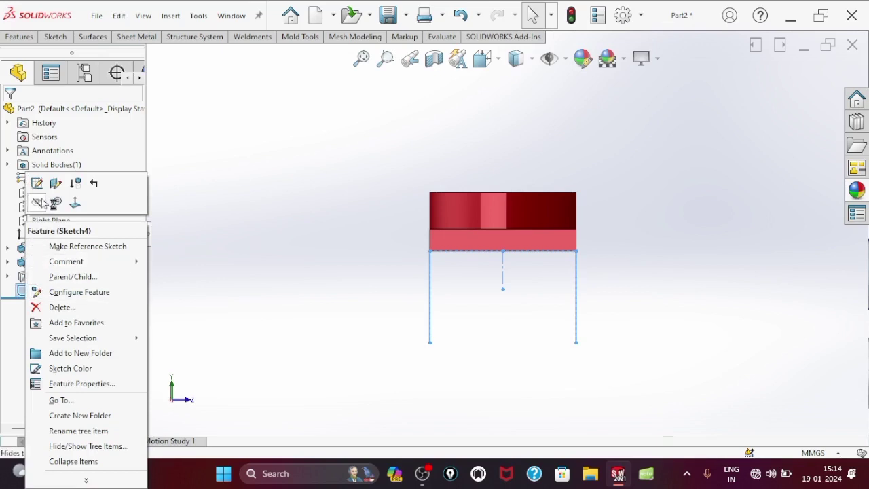
click(36, 183)
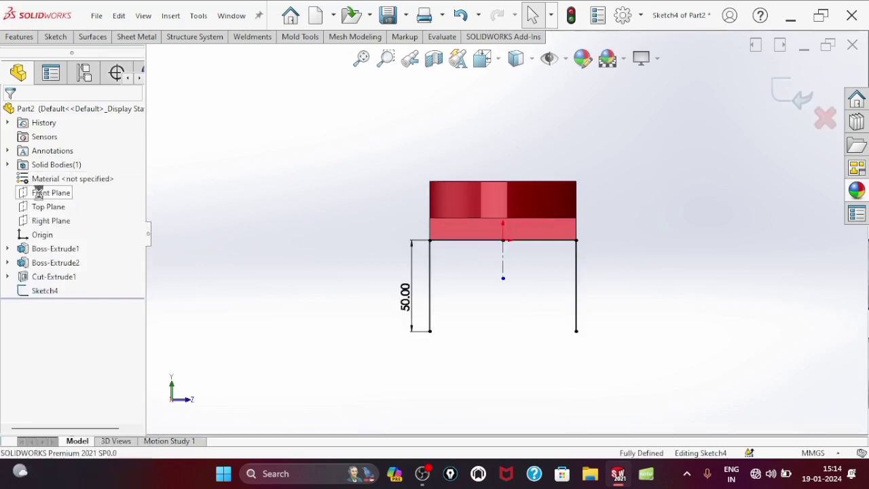
- Draw a three-point semicircular arc joining the lower ends of the two 50 mm lines
click(55, 36)
click(118, 83)
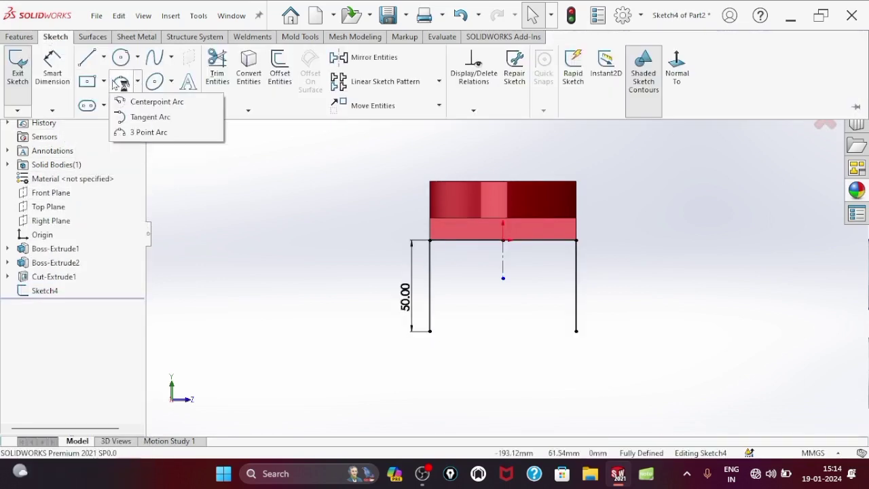
click(149, 132)
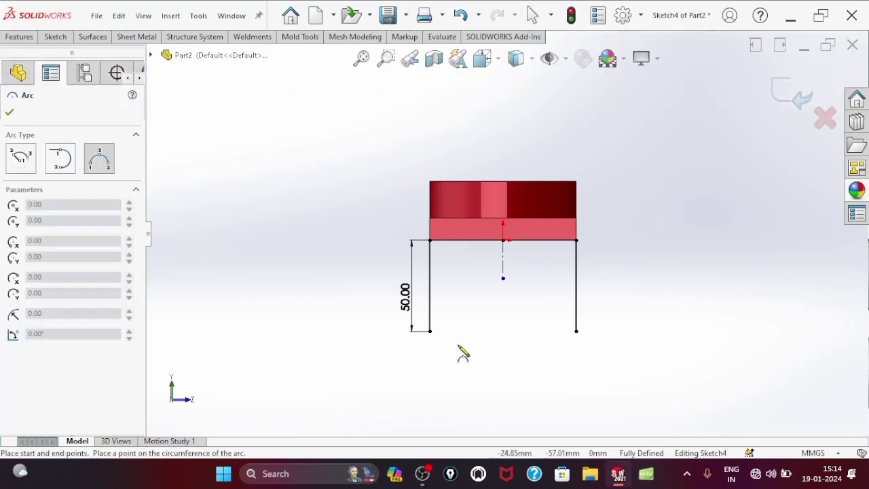
click(429, 332)
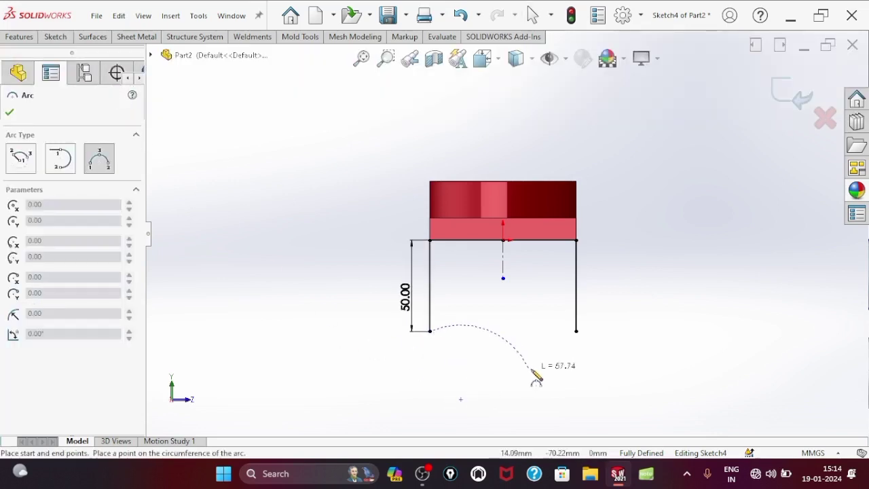
click(576, 332)
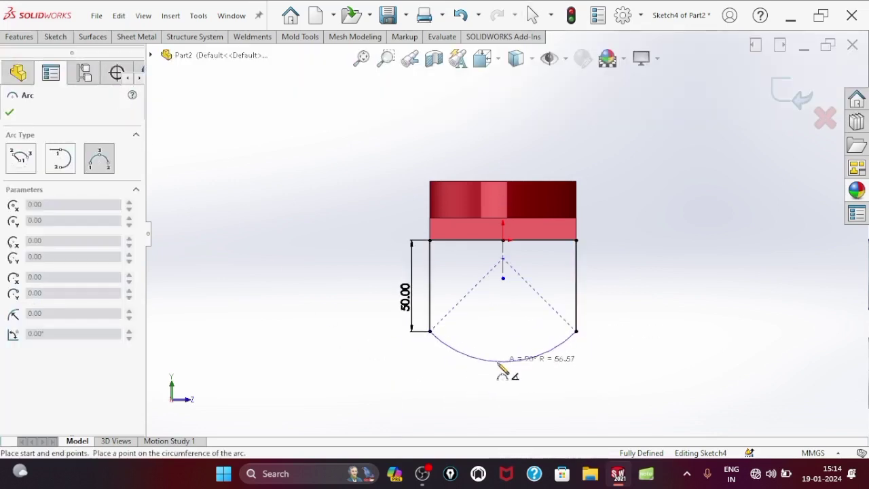
click(466, 396)
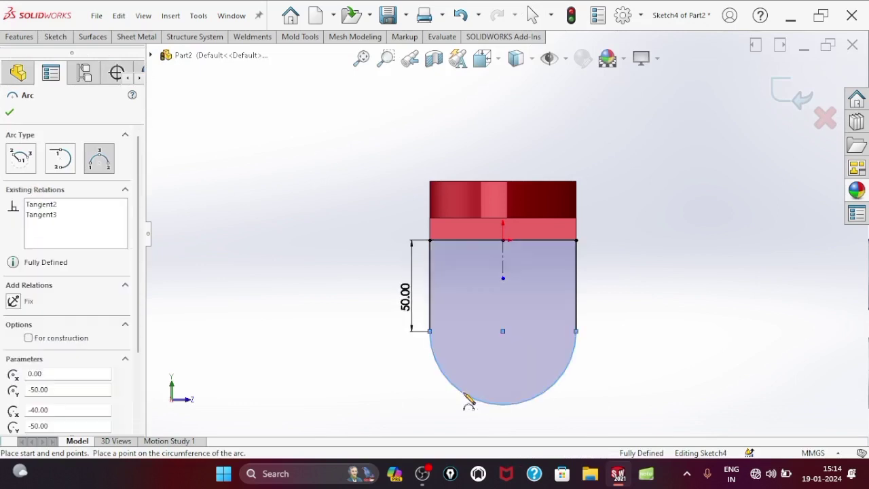
key(Escape)
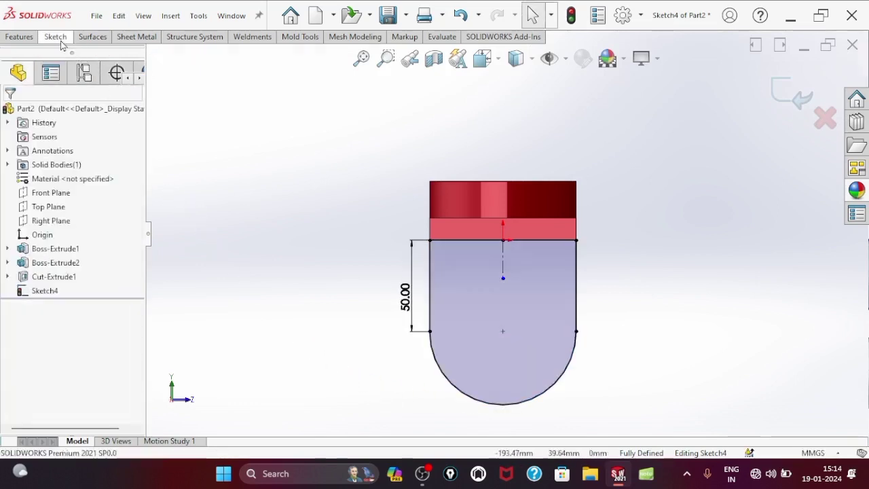
- Dimension the arc's radius, dismissing the over-defined warning, so the lug profile is fully defined
click(58, 38)
click(456, 389)
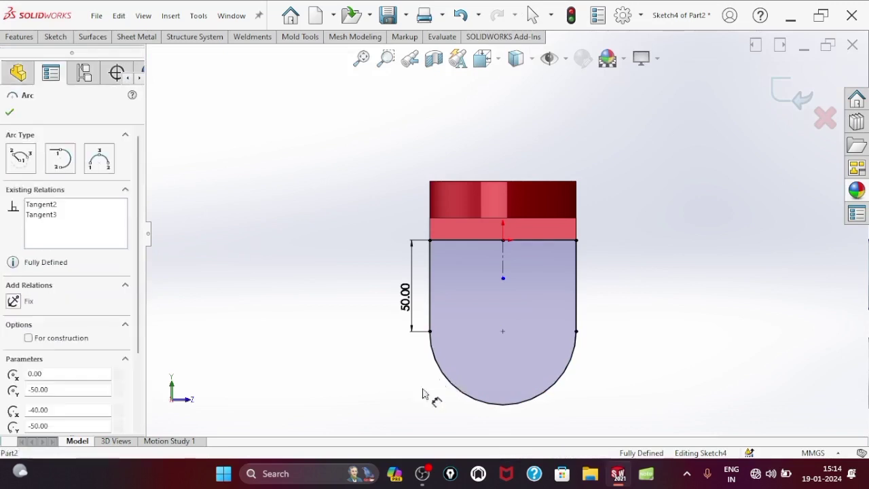
click(401, 403)
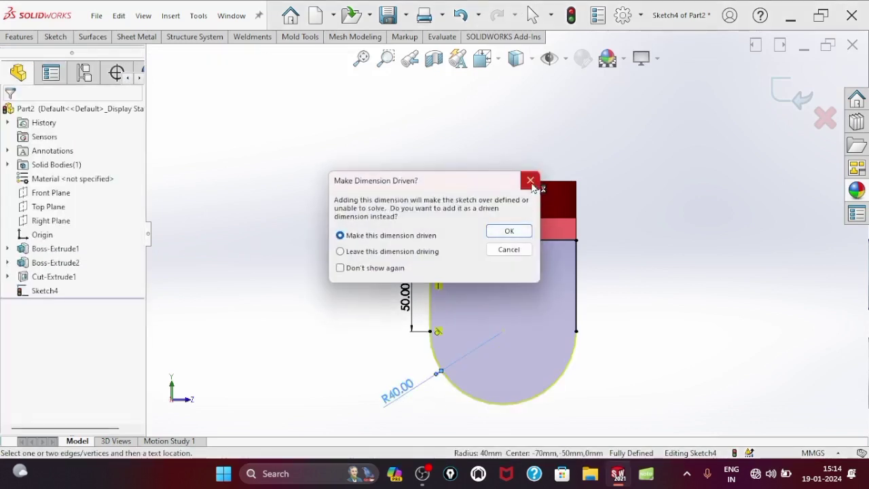
click(500, 232)
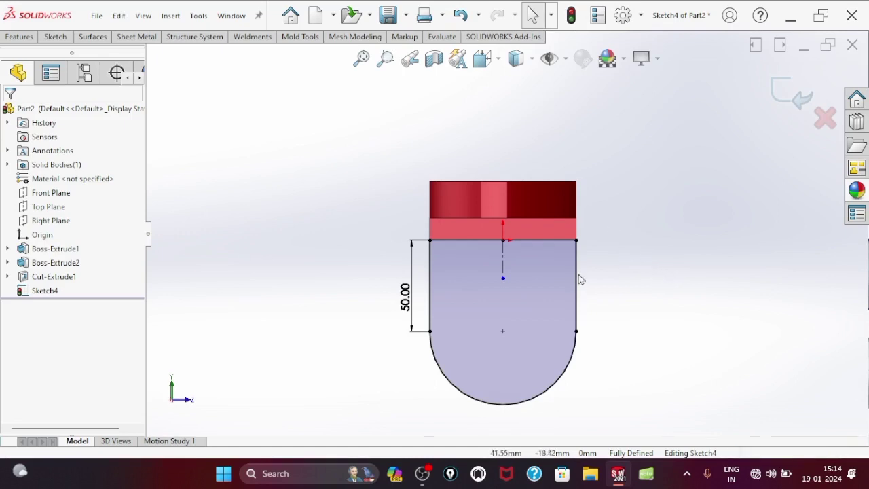
middle_drag(578, 278, 411, 290)
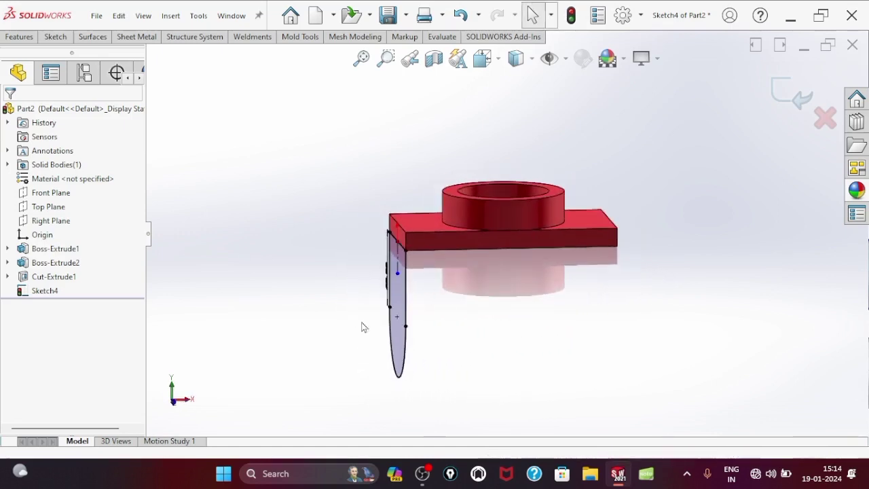
click(19, 38)
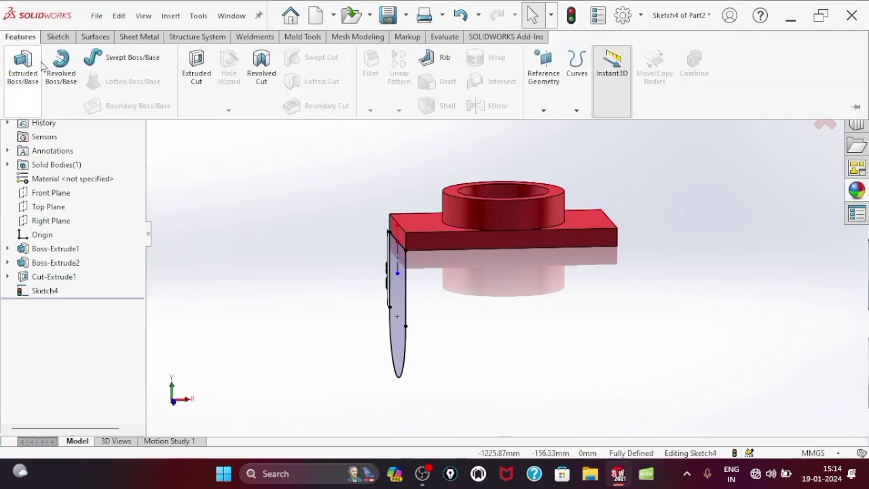
- Extrude the lug sketch 20 mm blind, reversed into the part, as Boss-Extrude3
click(23, 68)
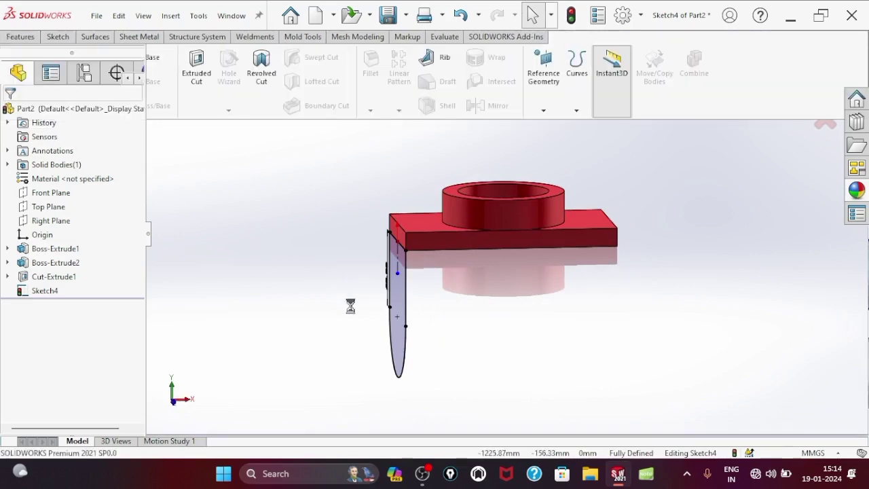
middle_drag(440, 365, 340, 358)
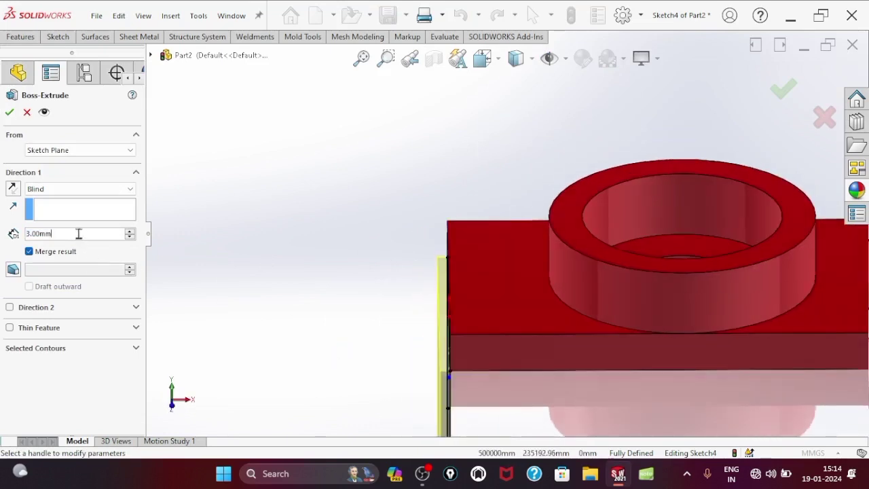
text(20)
key(Return)
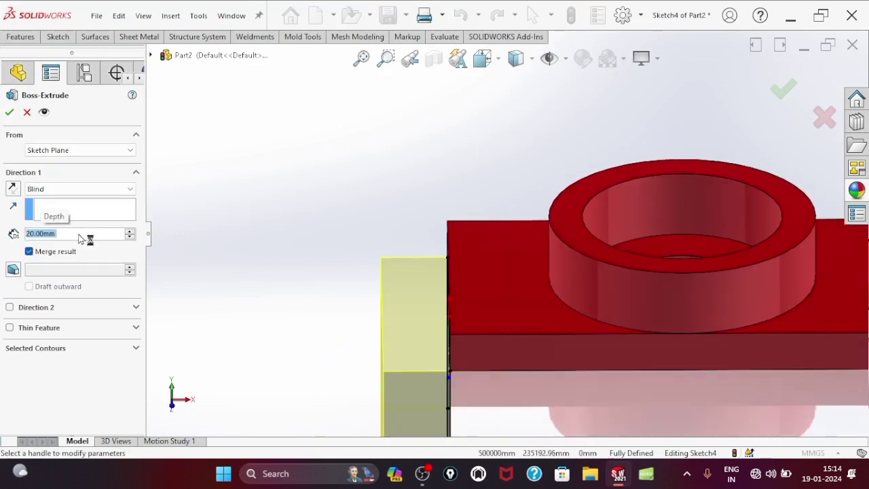
mouse_move(286, 222)
middle_down()
mouse_move(550, 292)
mouse_move(596, 362)
mouse_move(638, 365)
middle_up()
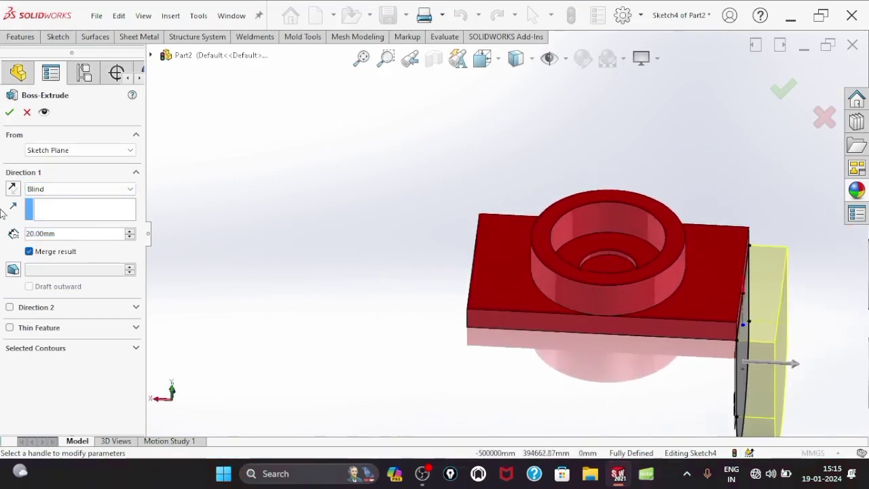
click(13, 188)
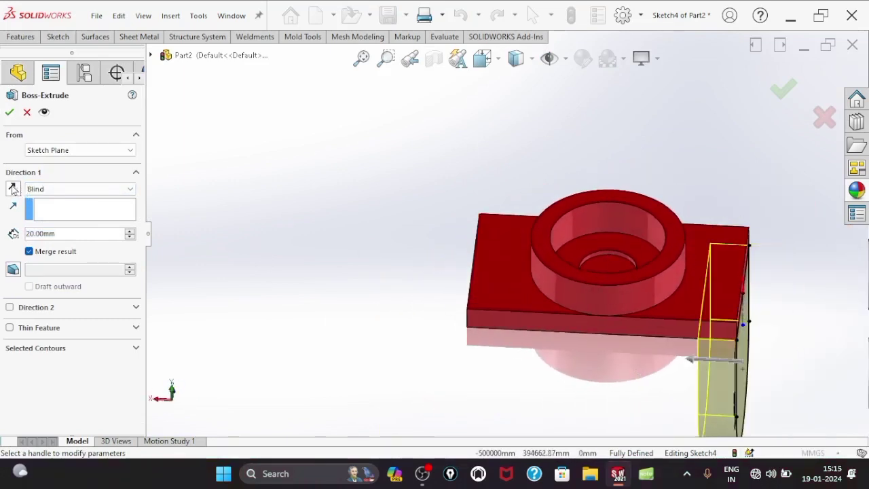
click(9, 114)
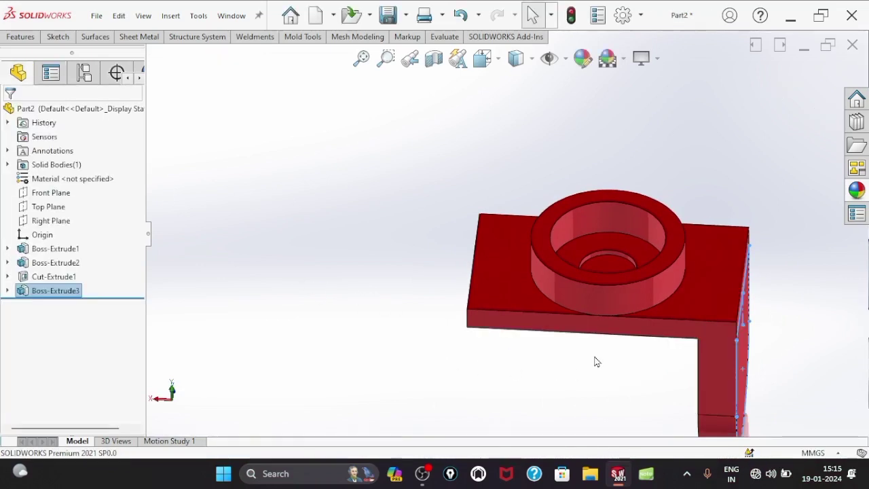
mouse_move(594, 361)
middle_down()
mouse_move(344, 274)
mouse_move(374, 316)
middle_up()
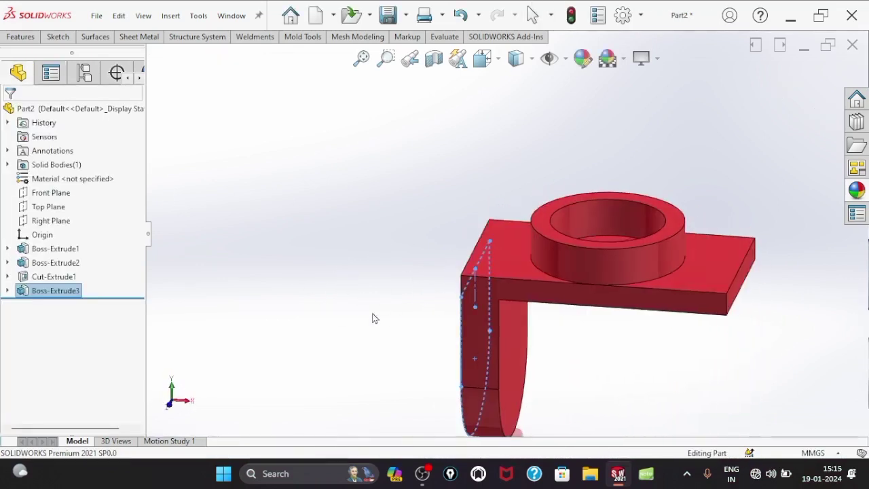
- Reopen Sketch4 and draw a circle centred on the arm's arc centre
click(8, 290)
click(53, 304)
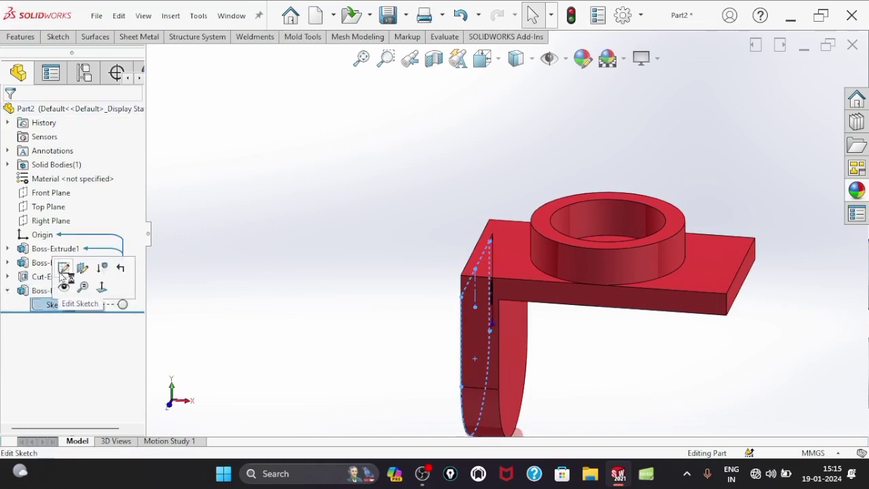
click(63, 270)
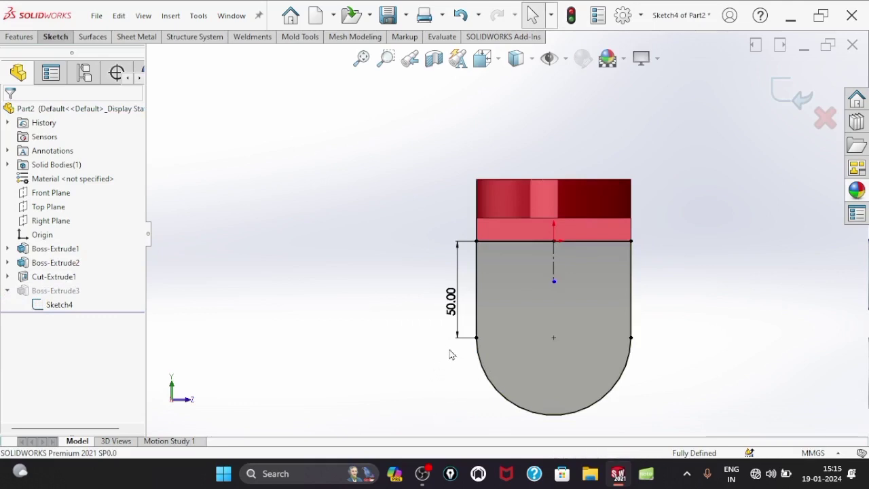
click(55, 37)
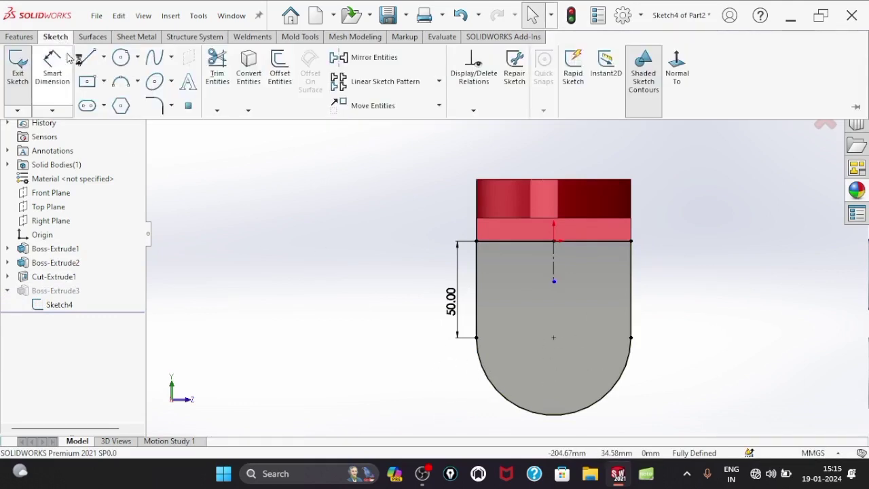
click(120, 60)
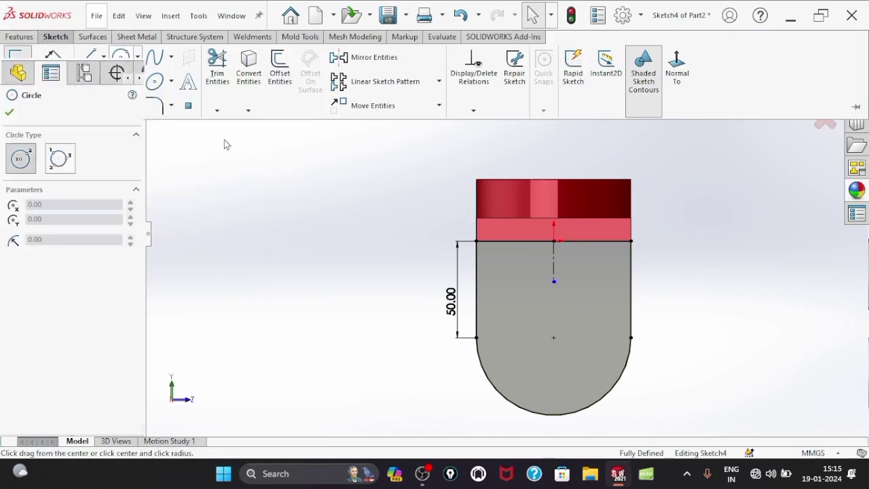
click(554, 338)
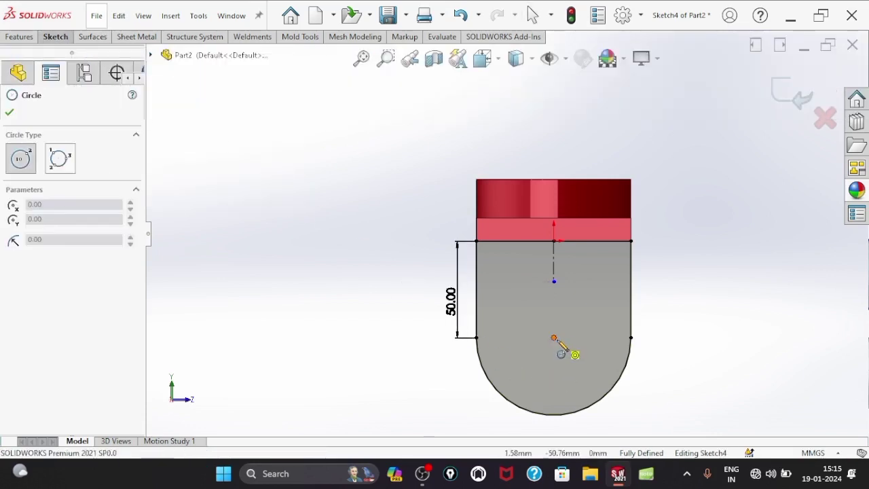
click(554, 375)
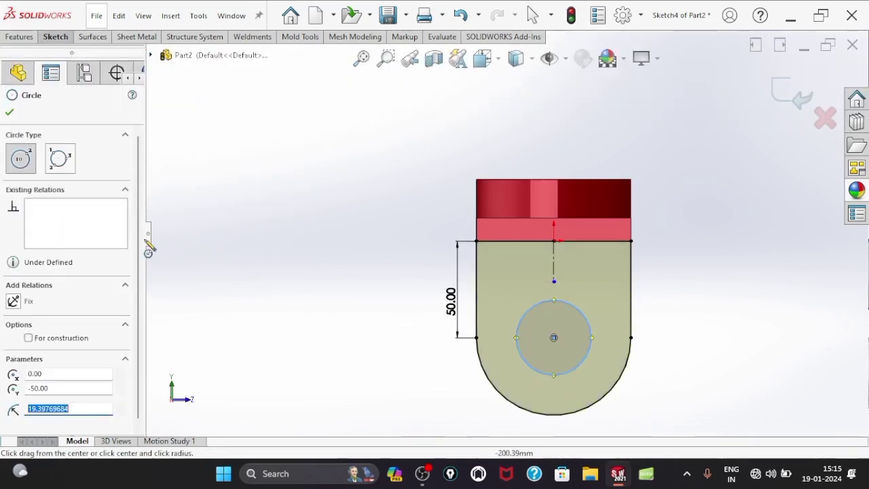
click(10, 113)
- Dimension the circle to 30 mm diameter and exit the sketch so the arm gets the hole
click(52, 38)
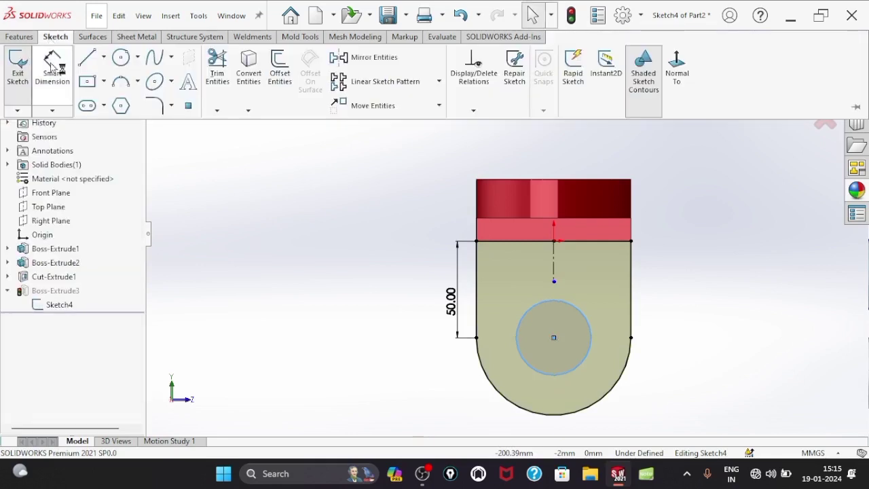
click(51, 66)
click(521, 329)
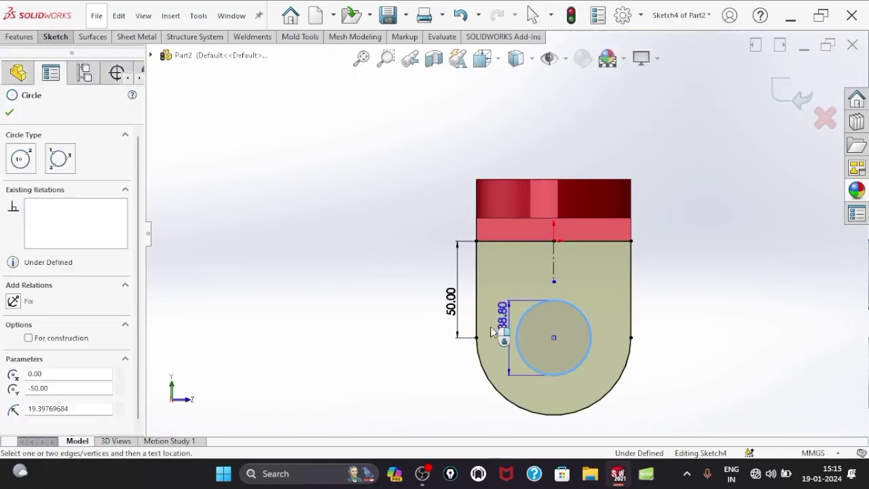
click(417, 367)
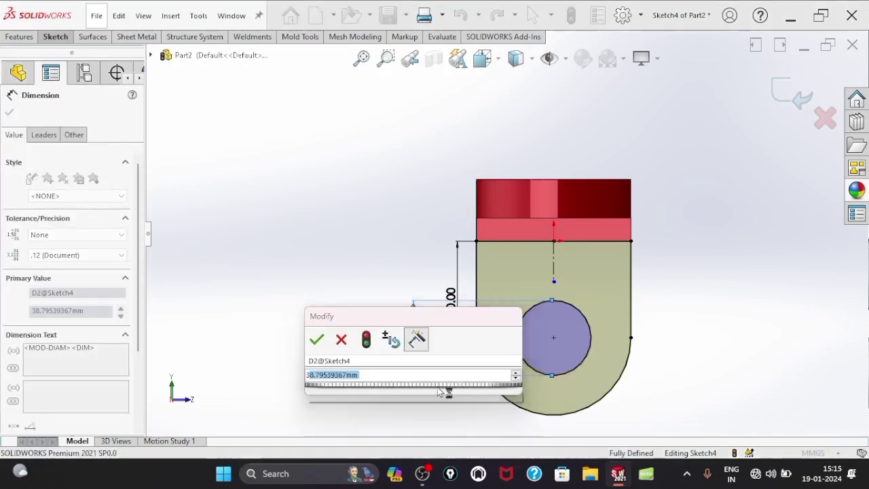
text(30)
key(Return)
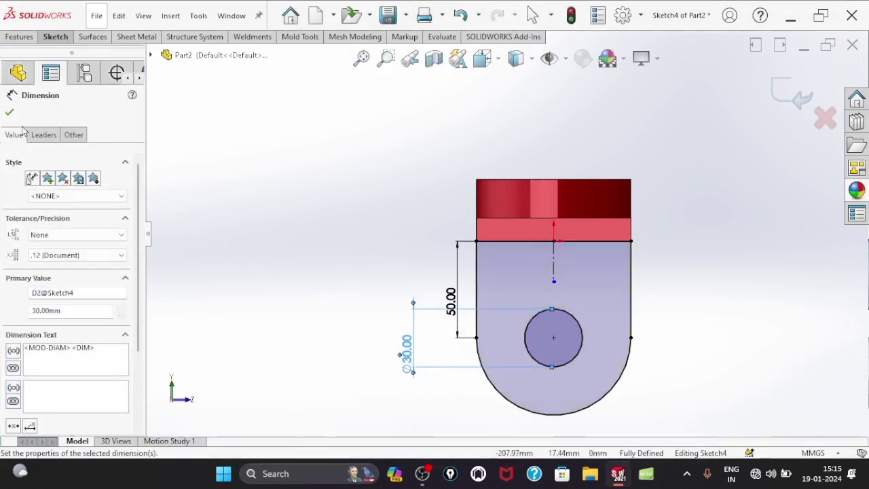
click(9, 112)
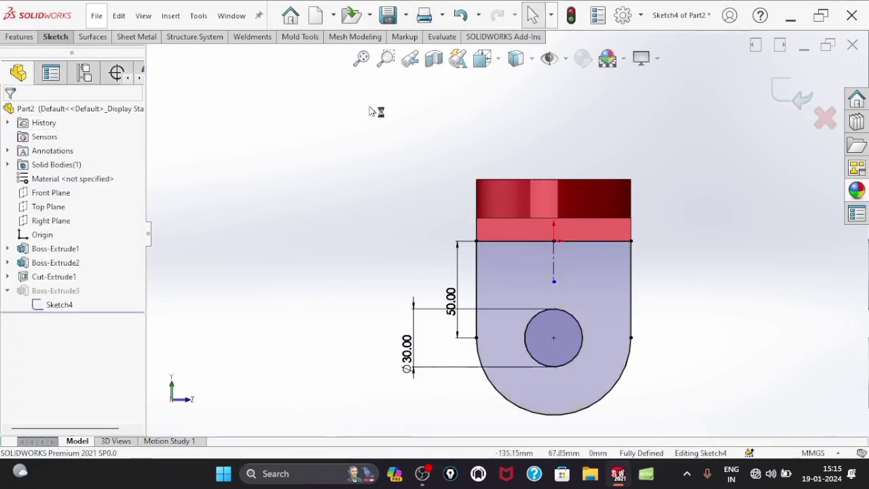
click(786, 90)
mouse_move(718, 258)
middle_down()
mouse_move(627, 286)
mouse_move(561, 283)
mouse_move(547, 237)
mouse_move(553, 253)
middle_up()
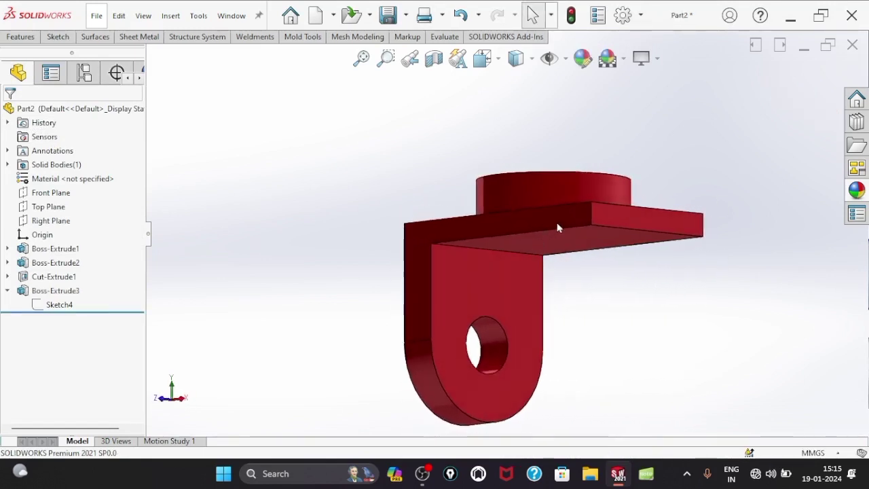
mouse_move(644, 225)
middle_down()
mouse_move(644, 237)
mouse_move(700, 279)
mouse_move(543, 342)
middle_up()
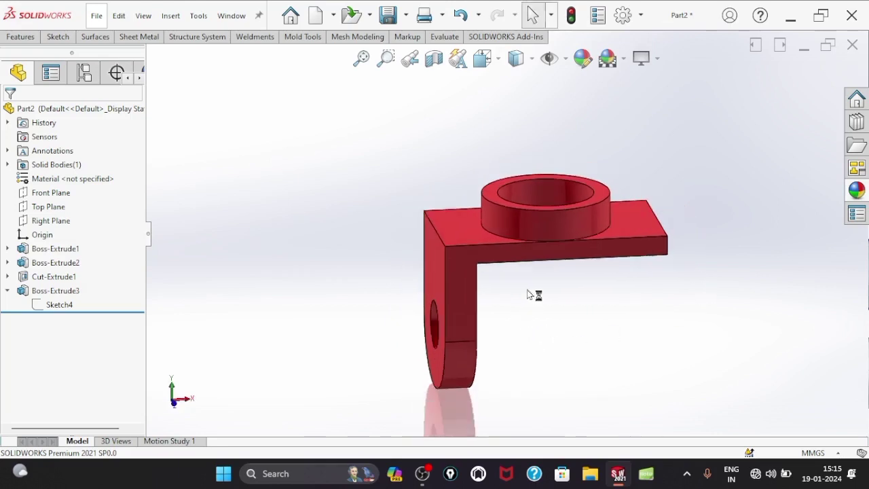
mouse_move(528, 293)
middle_down()
mouse_move(509, 273)
mouse_move(479, 275)
middle_up()
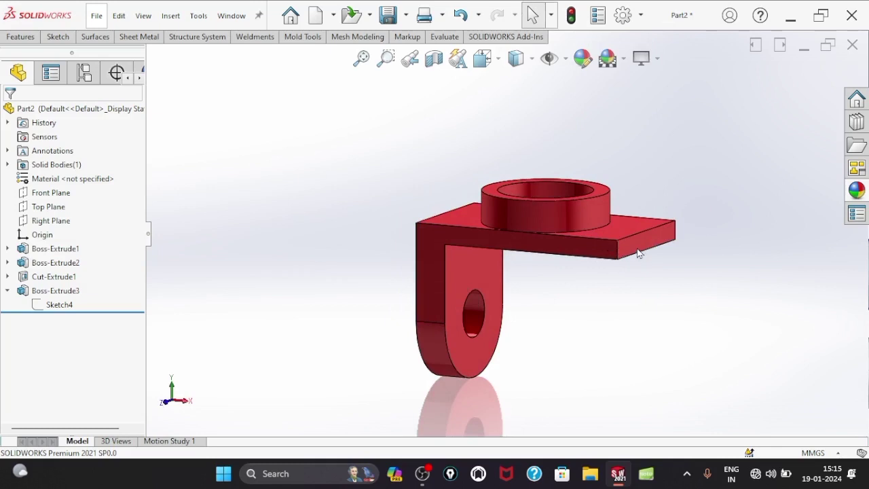
- Start a reference plane off the arm's face, then cancel that attempt
click(27, 38)
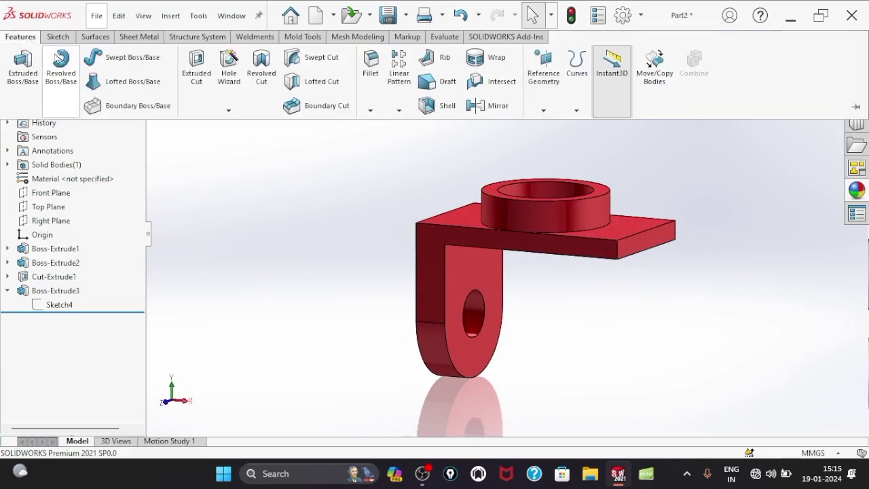
click(543, 111)
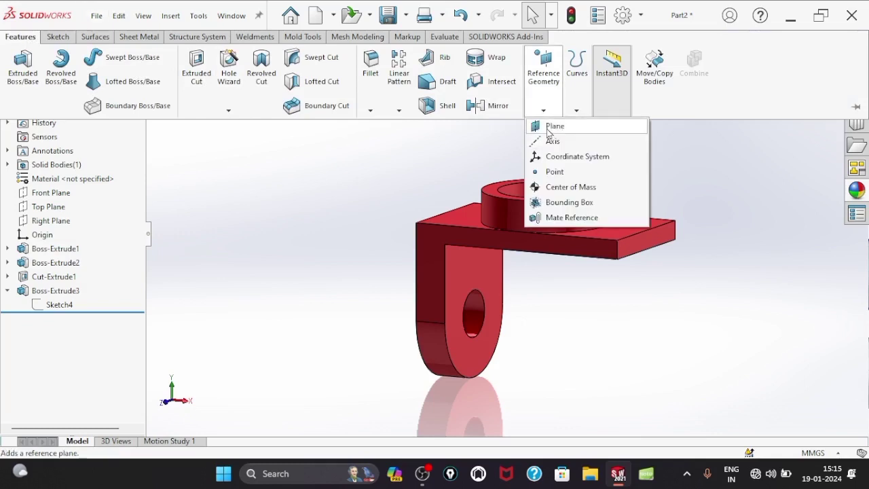
click(554, 127)
click(473, 288)
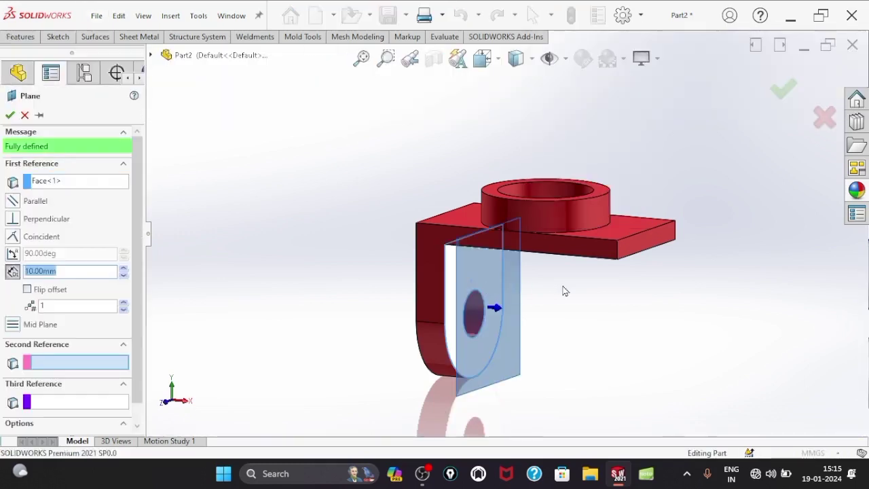
mouse_move(563, 291)
middle_down()
mouse_move(614, 271)
mouse_move(634, 291)
mouse_move(549, 290)
mouse_move(588, 295)
mouse_move(601, 285)
middle_up()
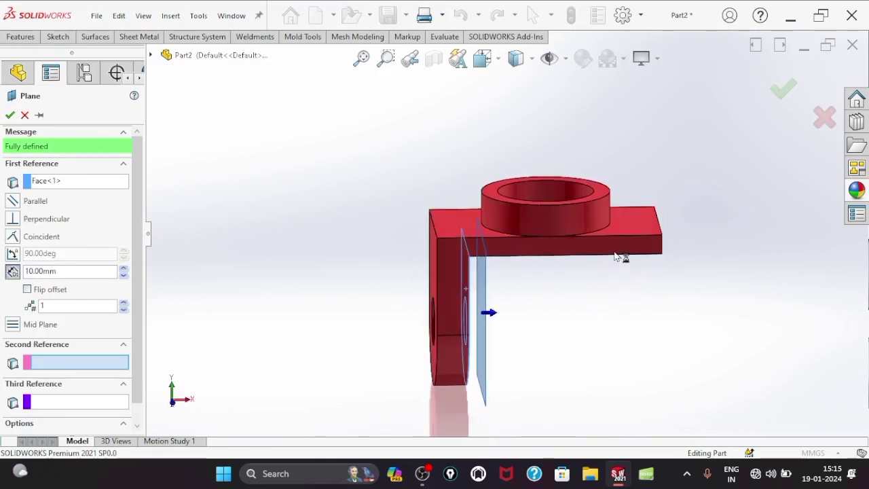
key(Escape)
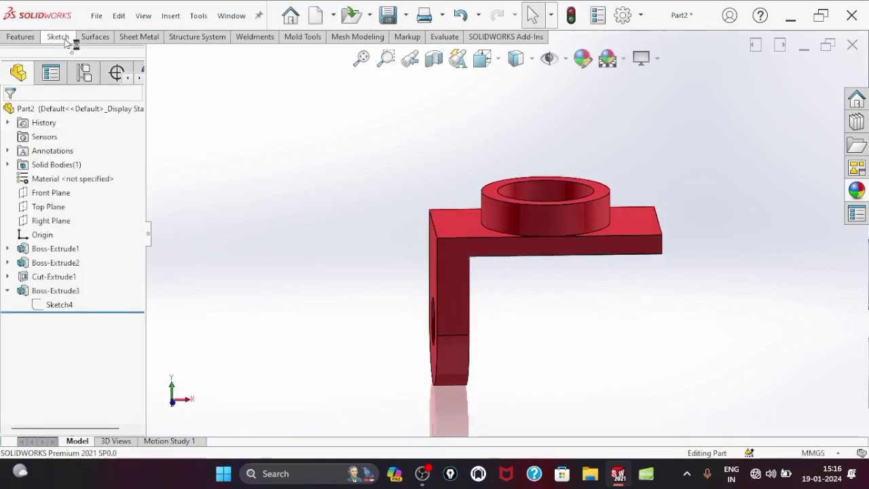
- Create Plane1 midway between the arm's outer face and the plate's far end face
click(14, 40)
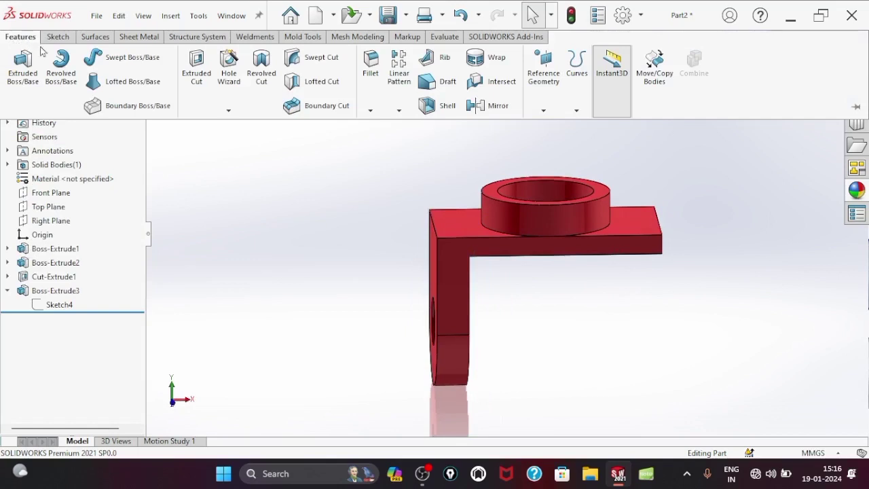
click(543, 111)
click(554, 126)
scroll(468, 262, down, 2)
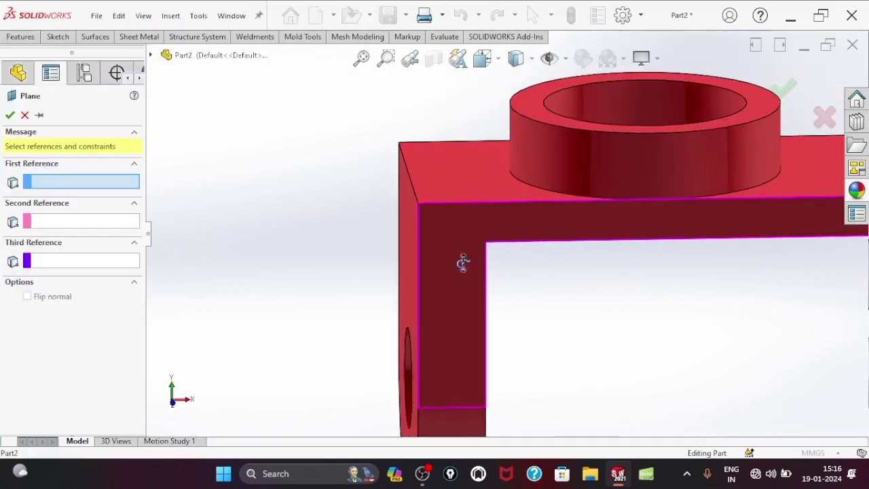
scroll(421, 251, down, 2)
click(399, 239)
scroll(548, 225, up, 3)
scroll(570, 230, up, 1)
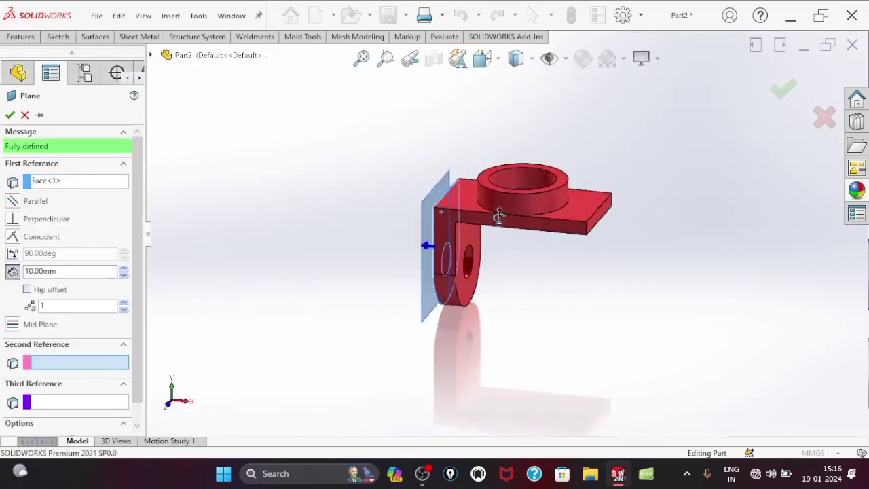
scroll(590, 224, down, 2)
click(586, 224)
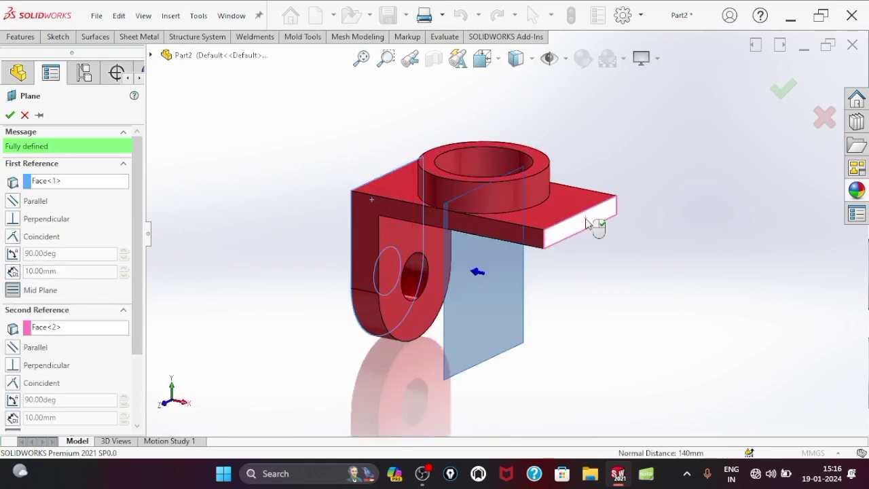
click(9, 115)
mouse_move(281, 240)
middle_down()
mouse_move(332, 247)
mouse_move(371, 197)
mouse_move(351, 188)
middle_up()
middle_drag(297, 171, 281, 210)
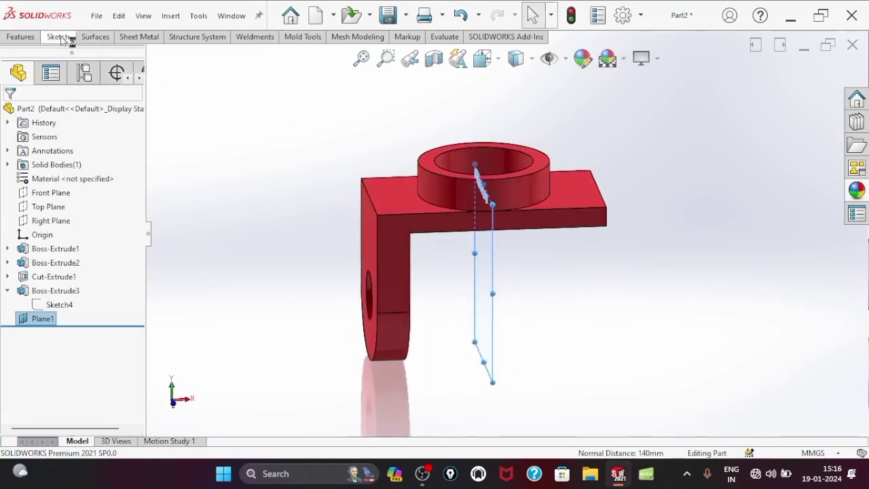
click(27, 38)
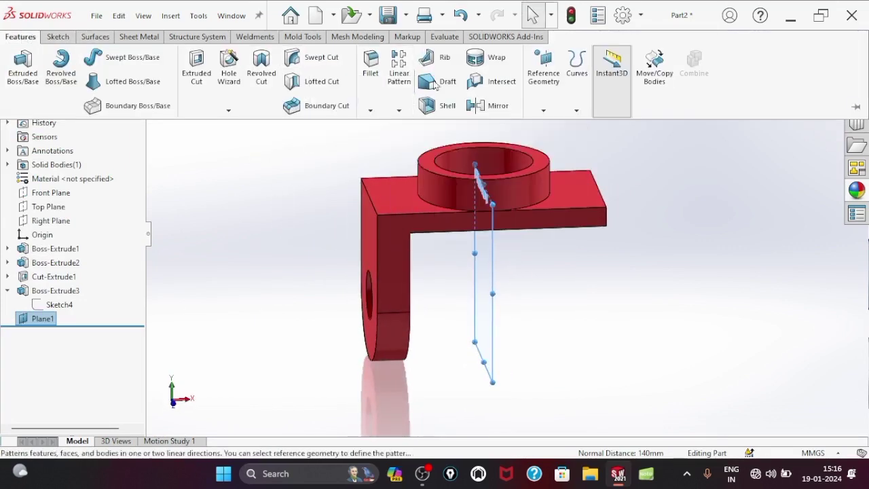
click(498, 106)
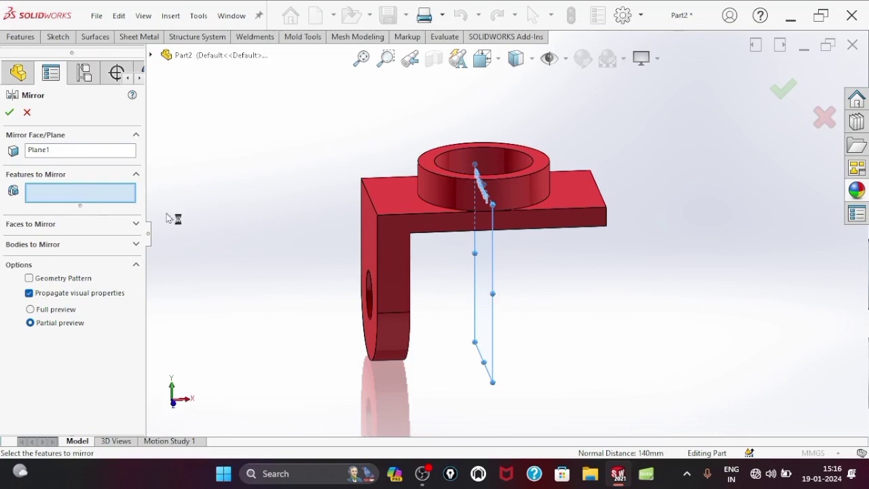
mouse_move(398, 301)
middle_down()
mouse_move(370, 313)
mouse_move(377, 286)
middle_up()
click(372, 270)
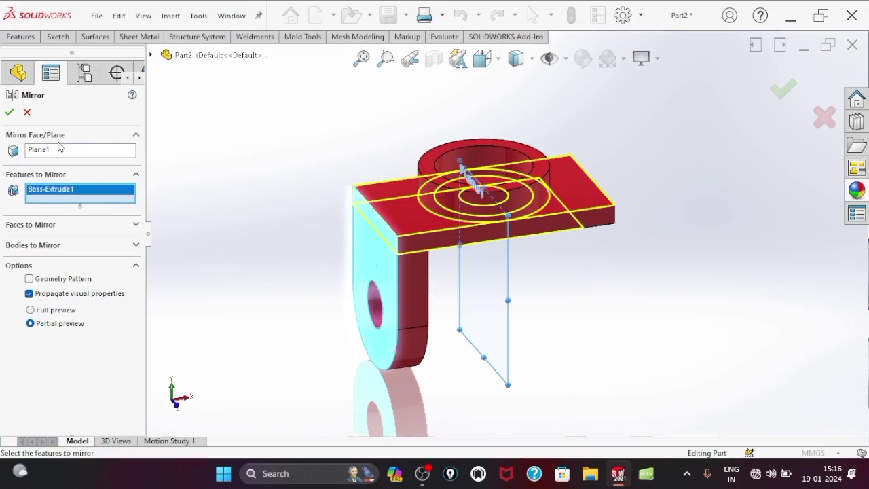
click(27, 113)
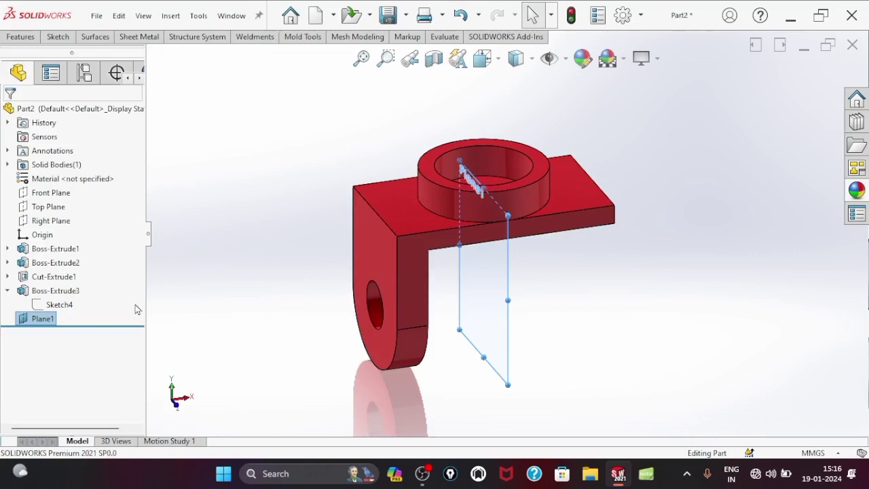
- Edit Boss-Extrude3 with Merge result off so the arm becomes a separate body
click(54, 291)
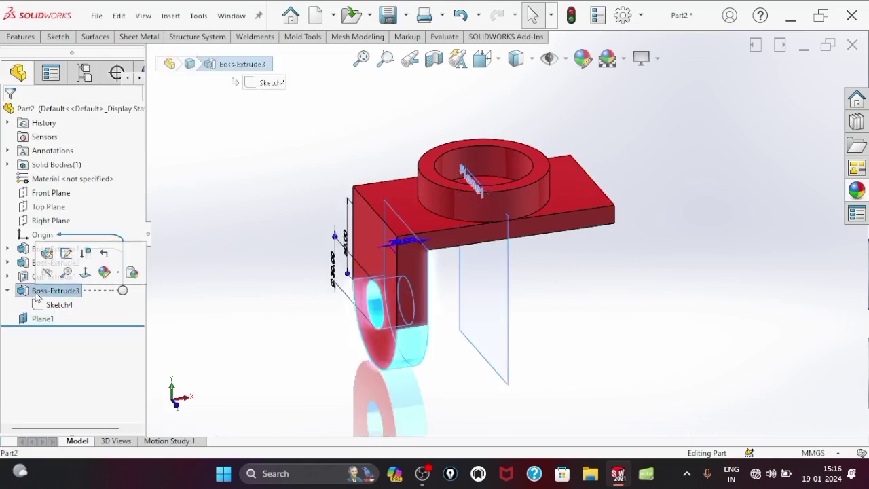
click(60, 258)
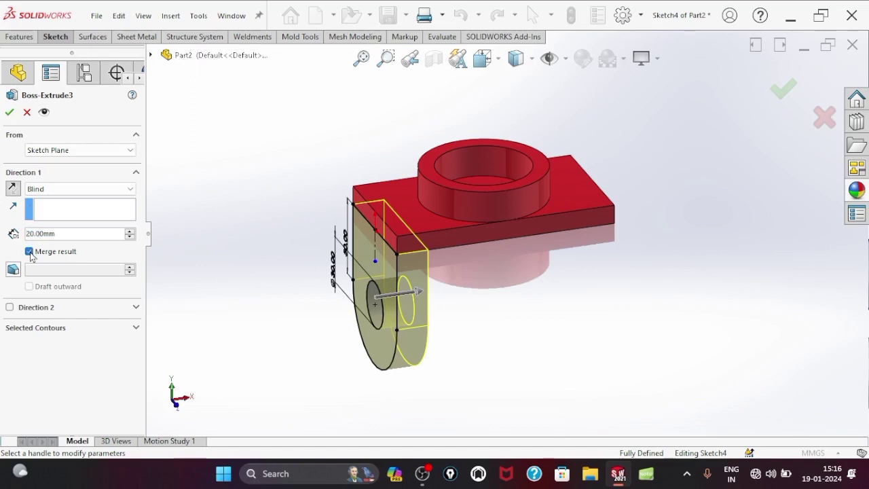
click(10, 112)
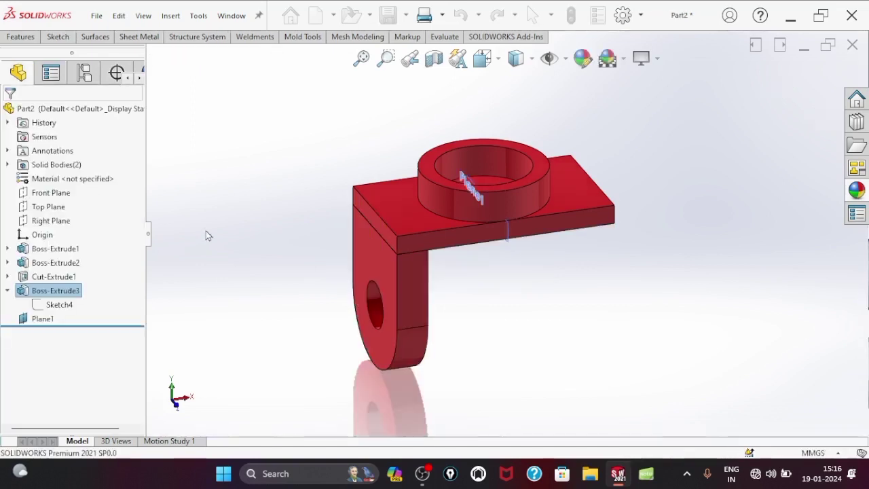
mouse_move(236, 223)
middle_down()
mouse_move(193, 178)
mouse_move(204, 136)
mouse_move(265, 207)
mouse_move(217, 152)
middle_up()
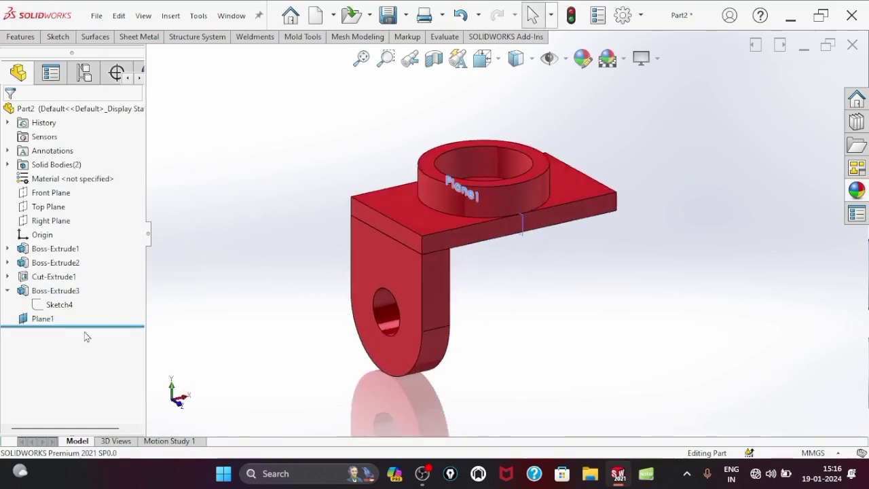
click(43, 318)
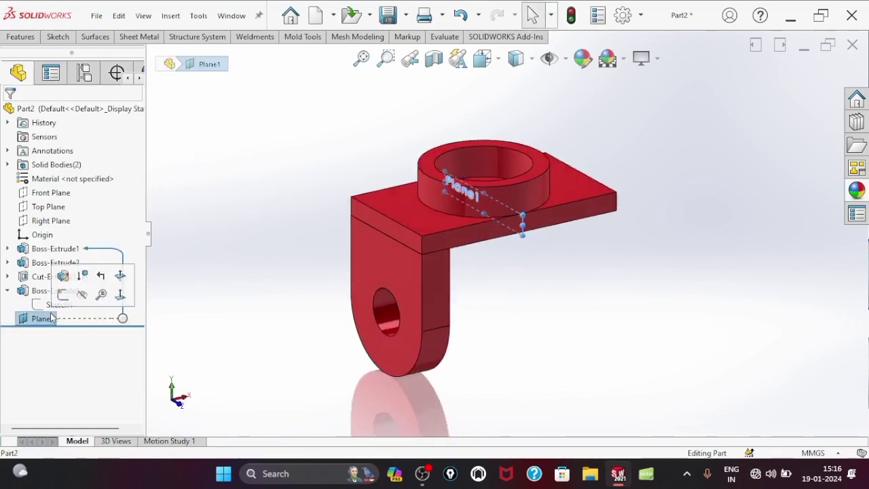
- Start a mirror about Plane1 with Boss-Extrude3 as the feature to mirror
click(20, 36)
click(466, 102)
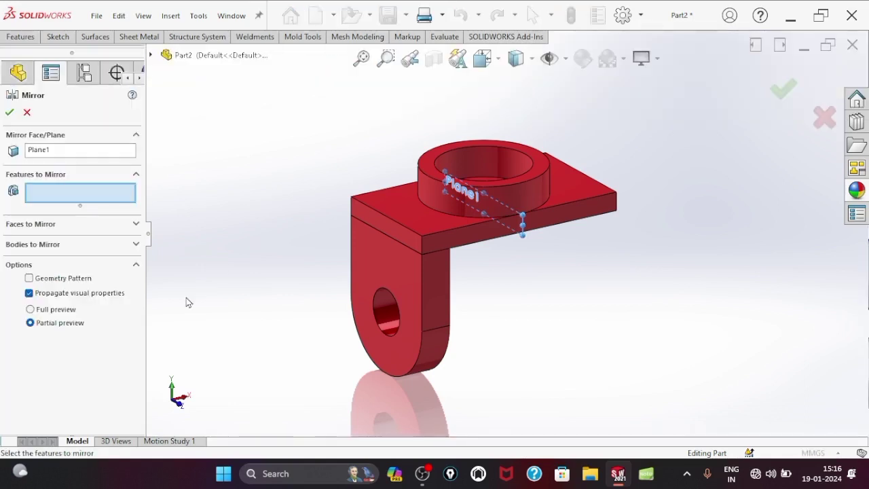
click(380, 279)
mouse_move(406, 261)
middle_down()
mouse_move(363, 232)
mouse_move(388, 265)
middle_up()
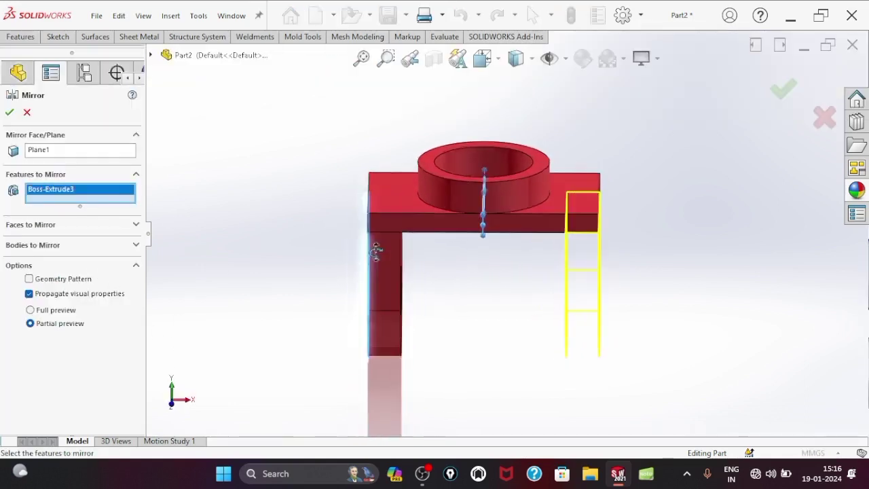
click(7, 116)
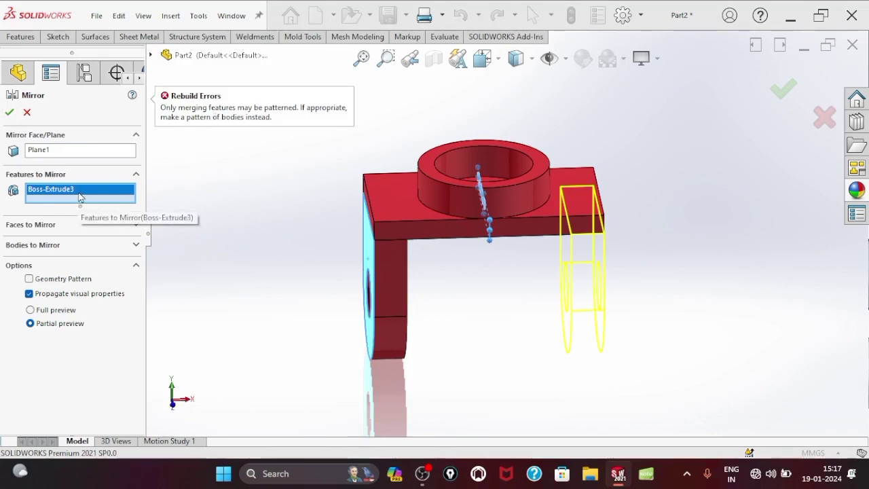
- Clear the features and mirror the arm body across Plane1 instead, creating Mirror2
right_click(81, 194)
click(116, 197)
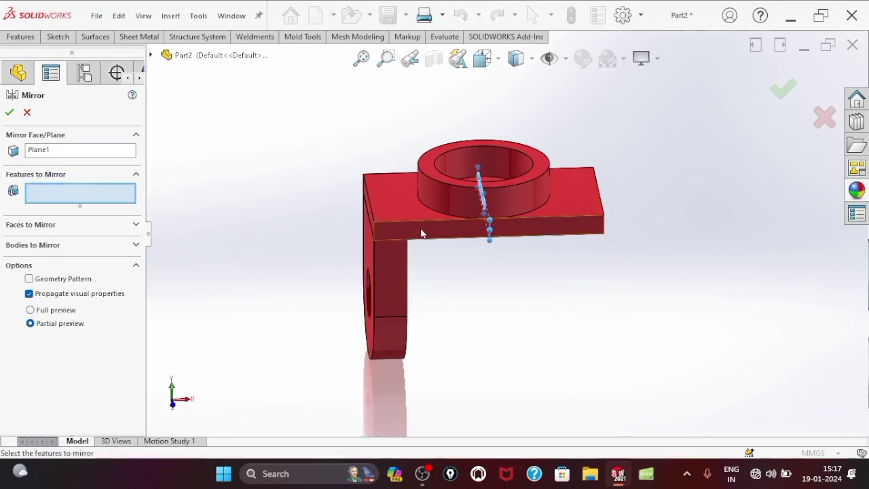
click(136, 224)
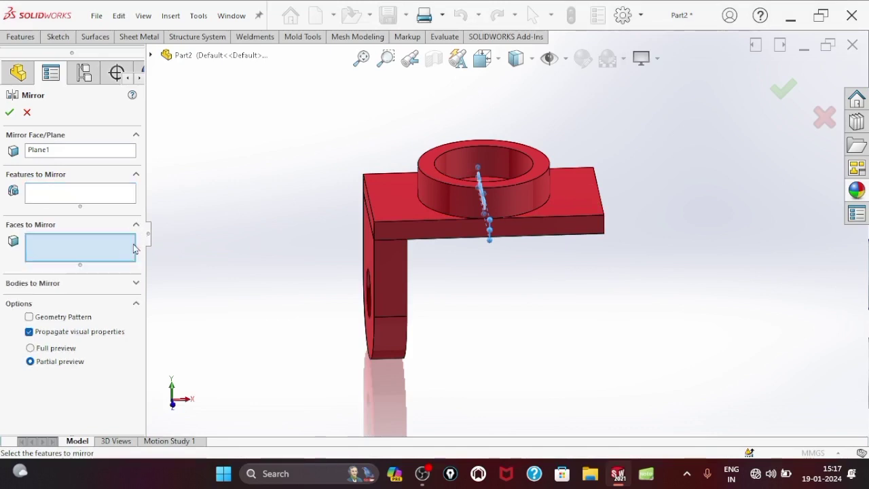
click(136, 284)
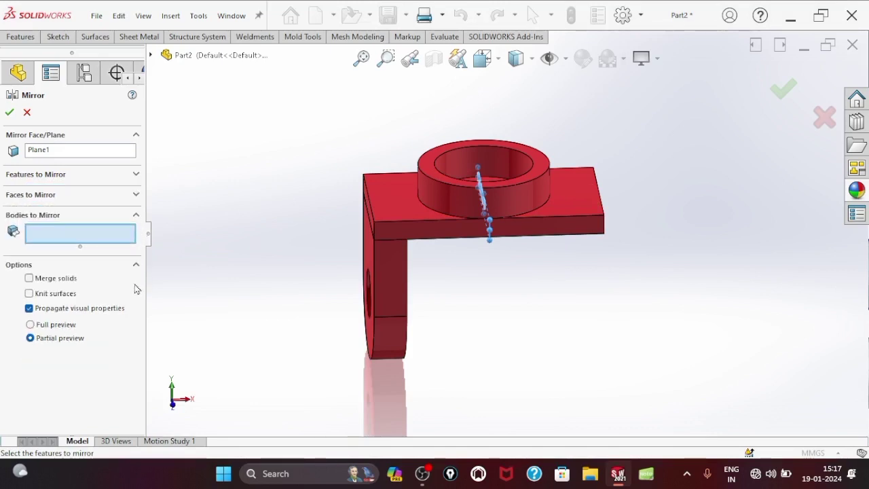
middle_drag(430, 292, 398, 291)
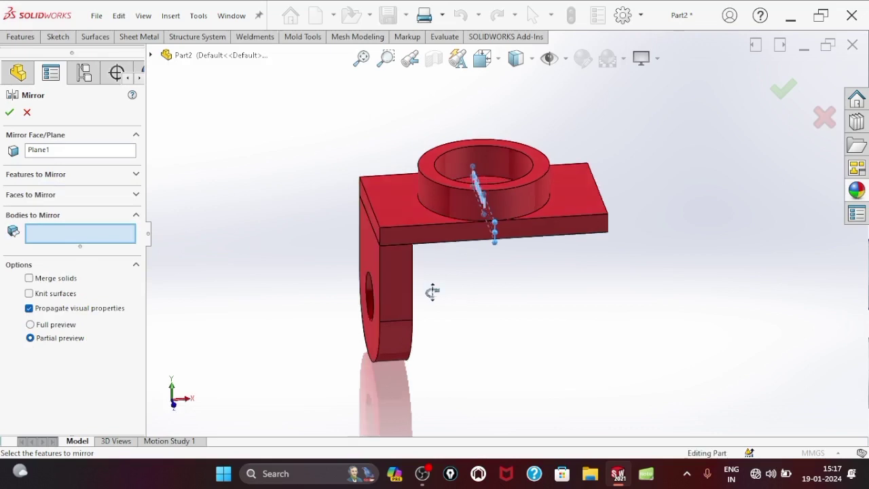
click(376, 271)
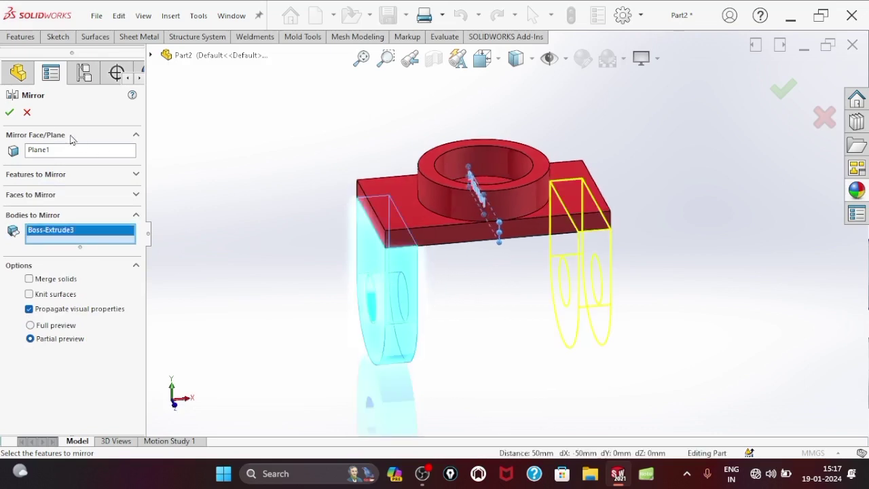
click(9, 116)
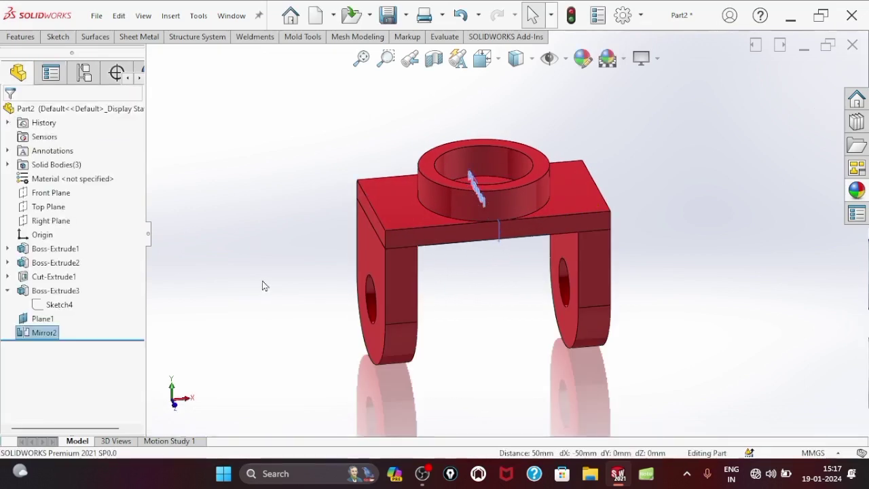
- Inspect both arms and stretch Plane1 downward past them
mouse_move(377, 277)
middle_down()
mouse_move(310, 224)
mouse_move(260, 210)
mouse_move(231, 183)
mouse_move(321, 161)
mouse_move(412, 208)
mouse_move(389, 275)
middle_up()
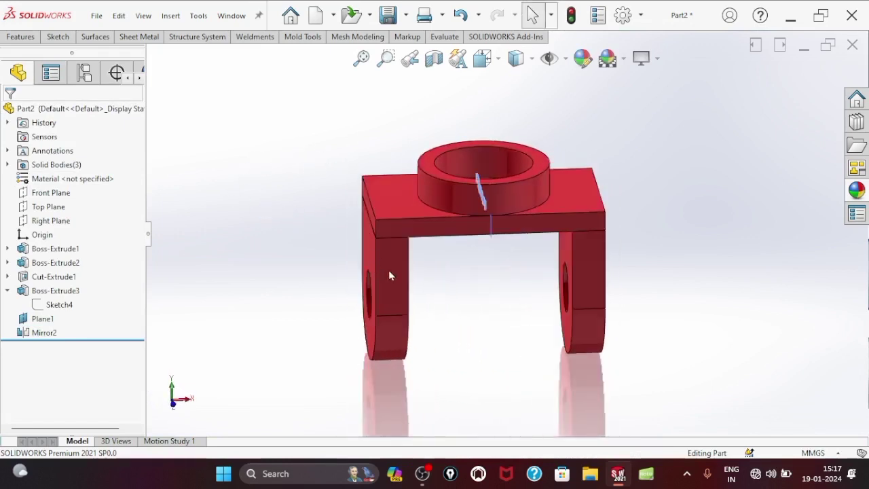
middle_drag(518, 321, 469, 281)
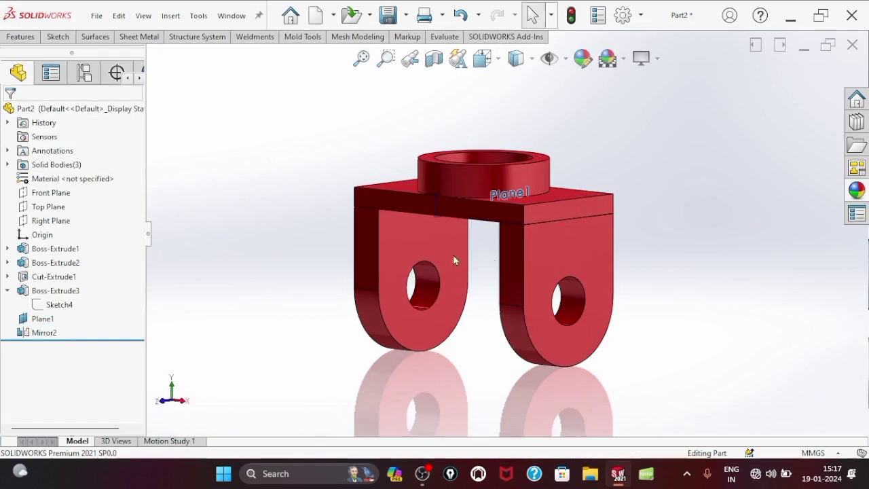
middle_drag(422, 288, 475, 311)
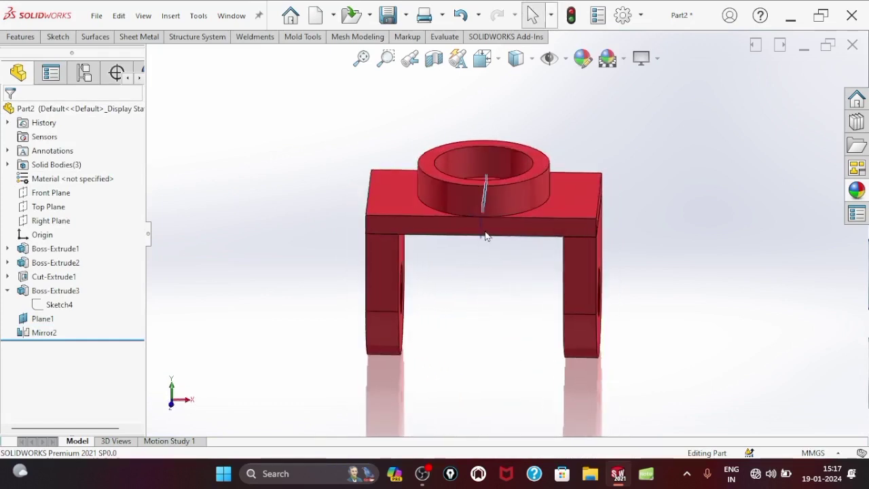
middle_drag(485, 237, 506, 244)
click(47, 318)
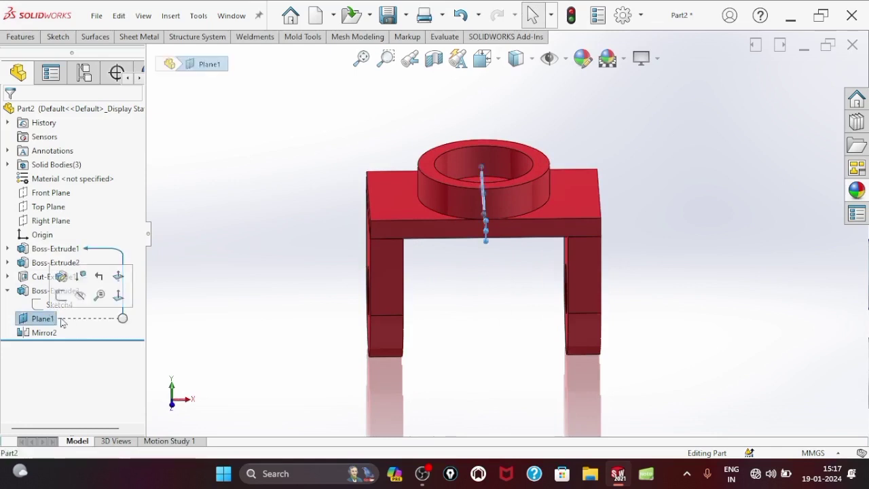
mouse_move(463, 215)
middle_down()
mouse_move(500, 160)
mouse_move(534, 208)
middle_up()
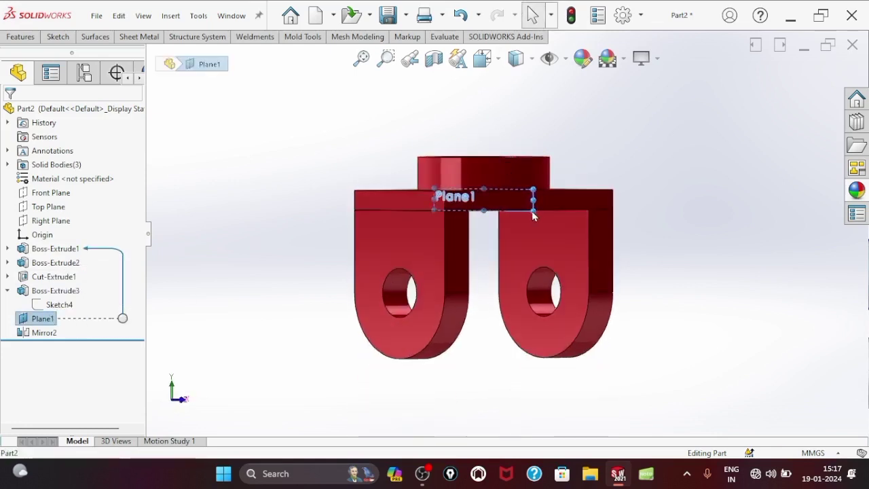
drag(534, 212, 538, 383)
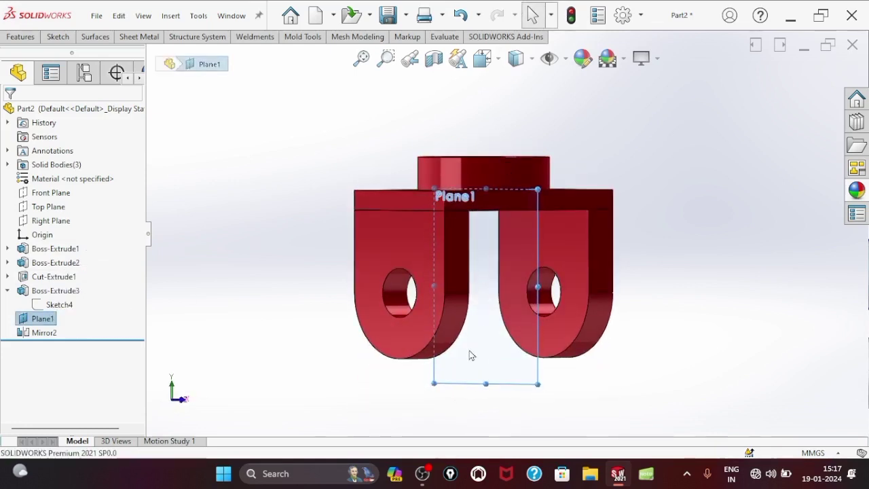
click(355, 309)
- Reselect Plane1 in an isometric view and bring up its context menu
scroll(403, 291, down, 1)
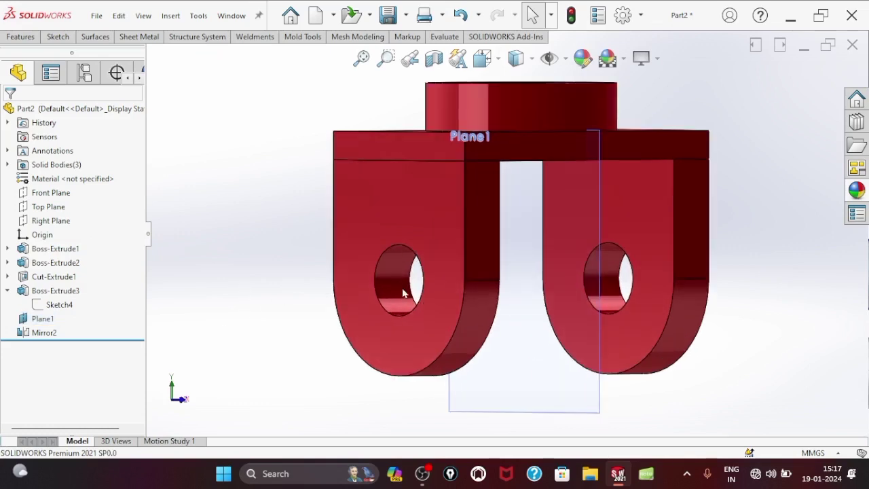
scroll(387, 273, down, 1)
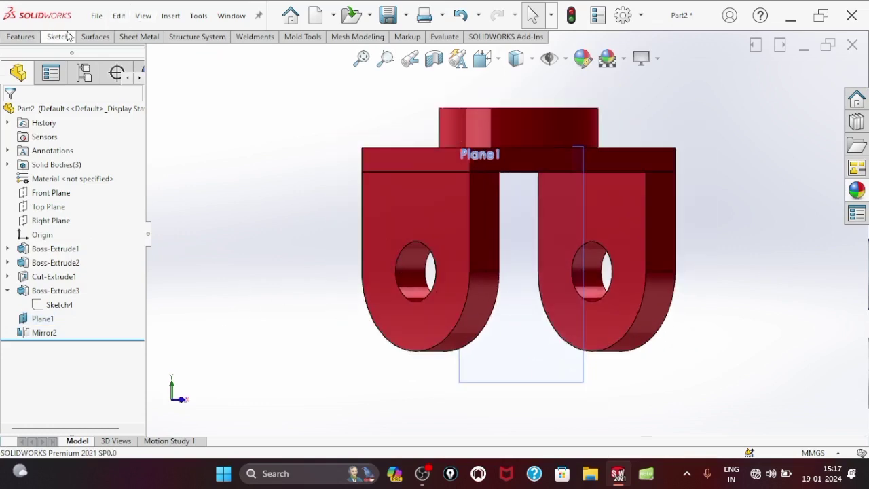
click(410, 259)
click(503, 319)
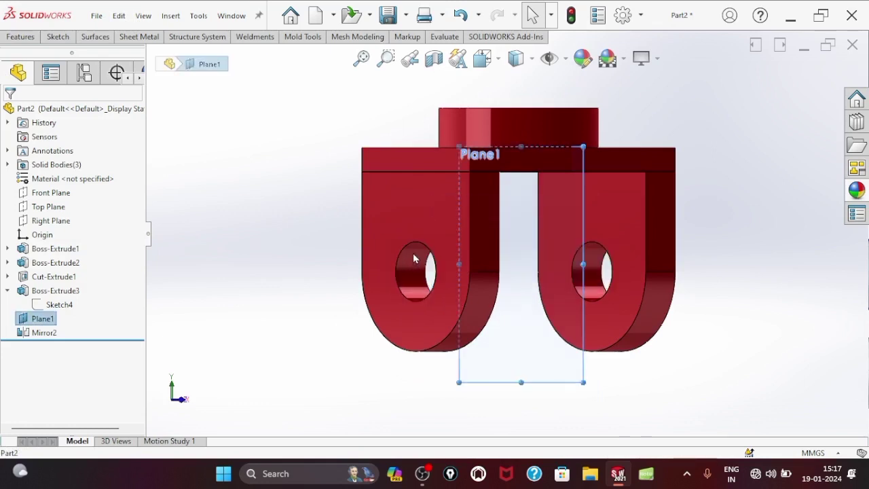
key(ctrl+7)
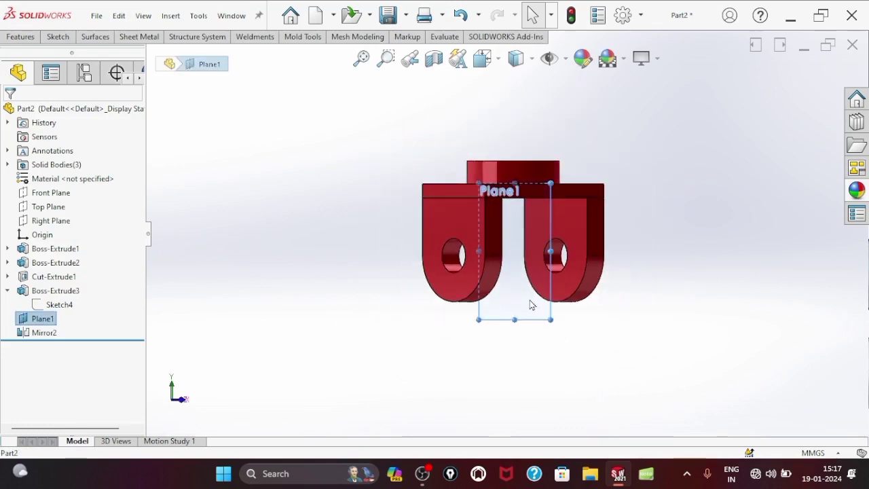
scroll(519, 278, down, 3)
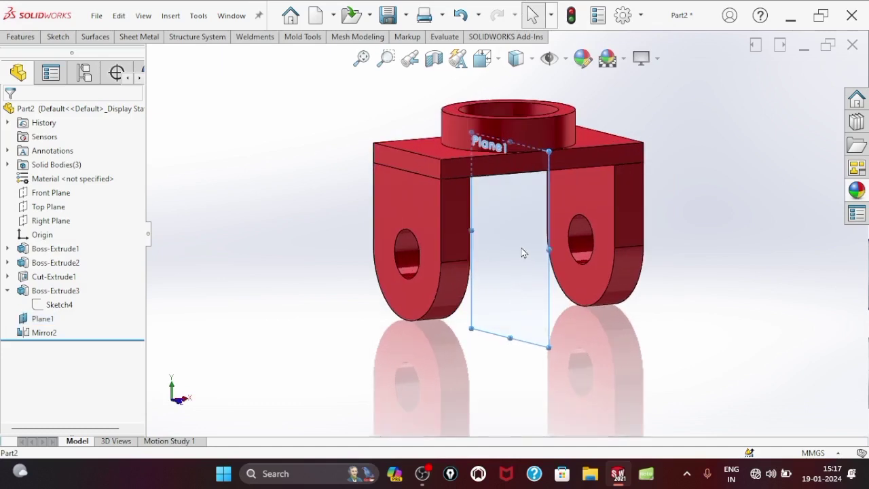
right_click(520, 247)
- Open Sketch5 on Plane1 and view it normal to the sketch plane
click(552, 228)
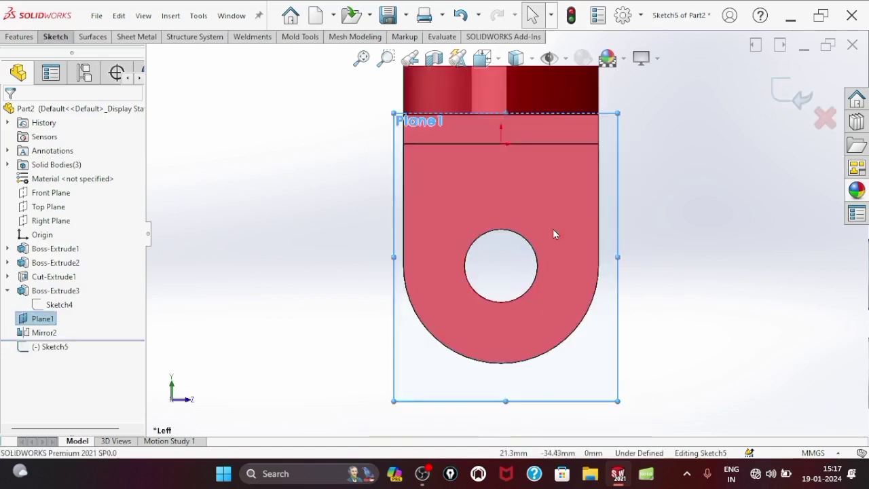
scroll(516, 237, up, 2)
scroll(510, 233, up, 1)
key(Up)
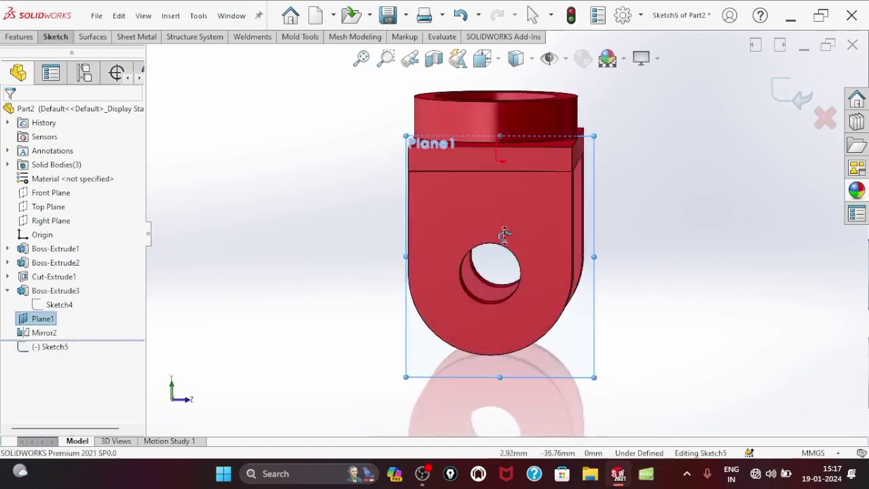
key(ctrl+8)
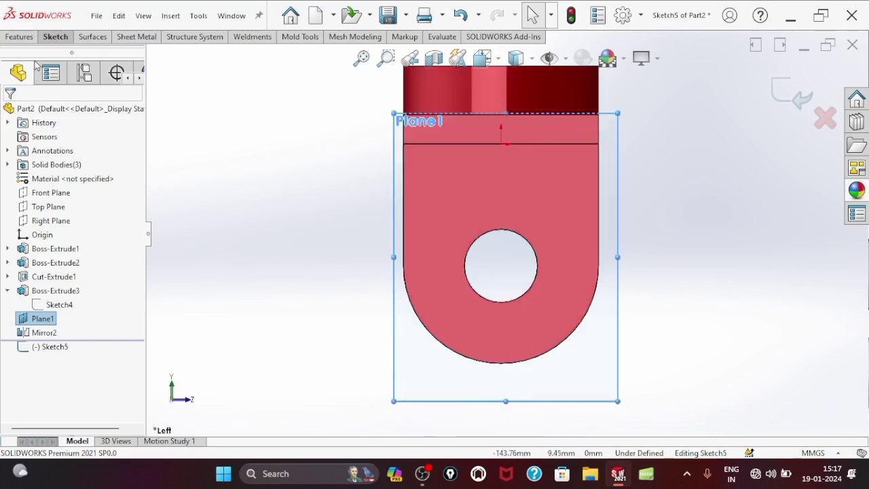
- Draw a circle centred on the arm's hole, entering a size of 29.5
click(56, 37)
click(115, 61)
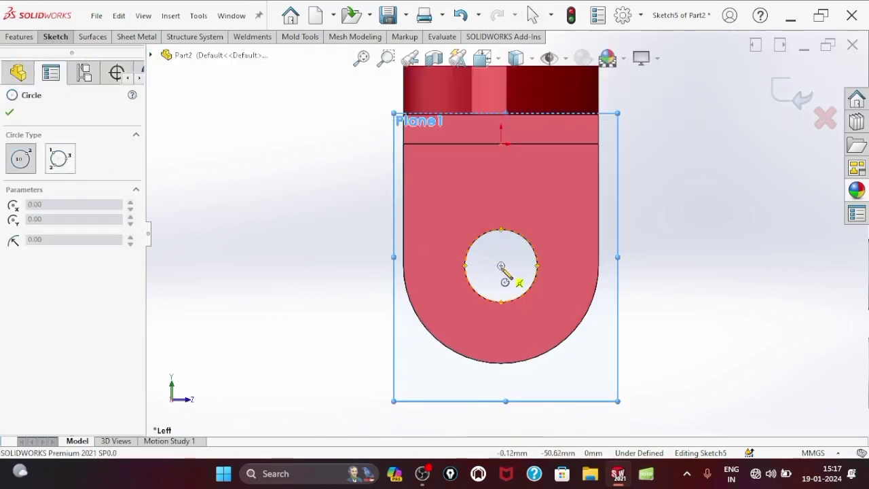
drag(501, 266, 485, 285)
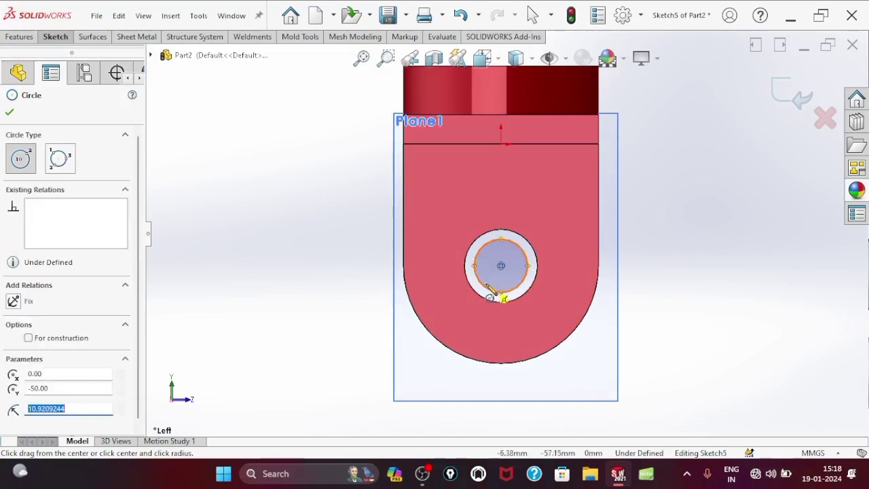
text(29.5)
key(Return)
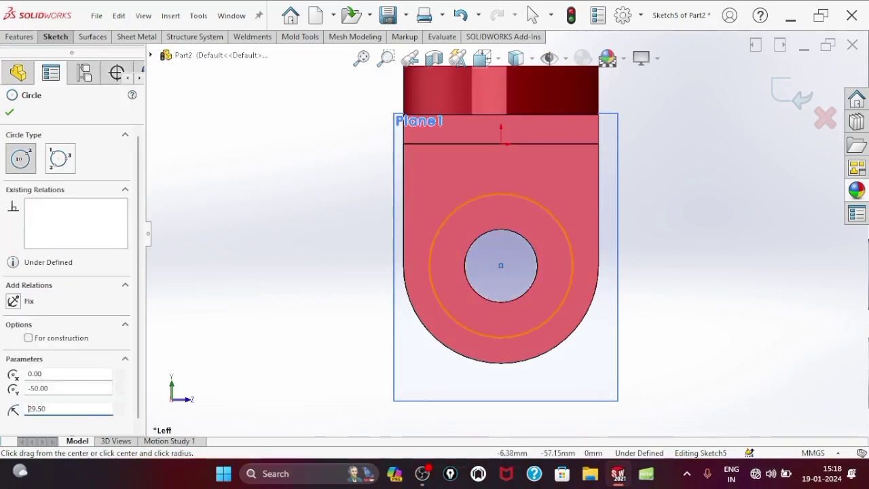
scroll(500, 255, up, 2)
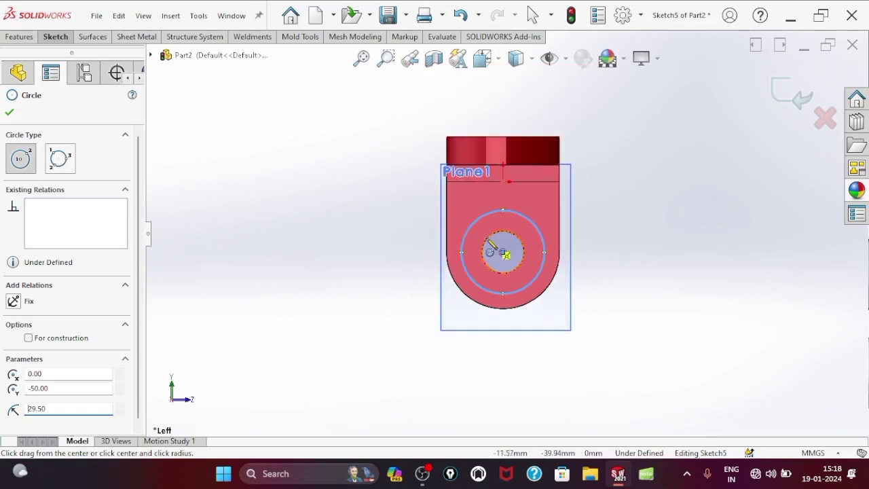
mouse_move(500, 252)
middle_down()
mouse_move(448, 290)
mouse_move(356, 228)
middle_up()
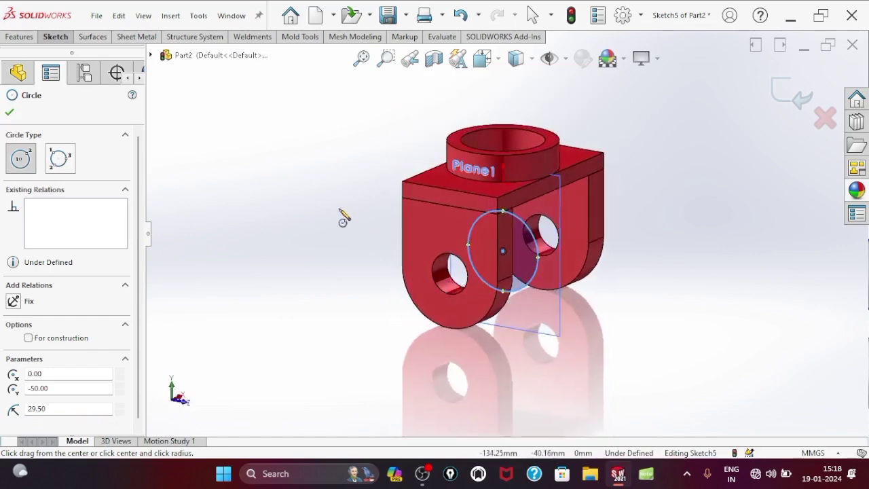
key(Escape)
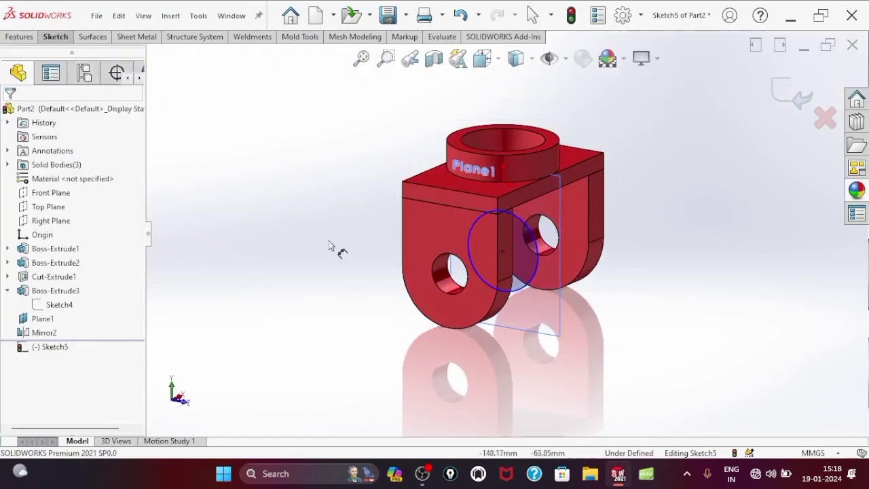
- Dimension the circle to 29.5 mm diameter, fully defining the sketch
click(537, 269)
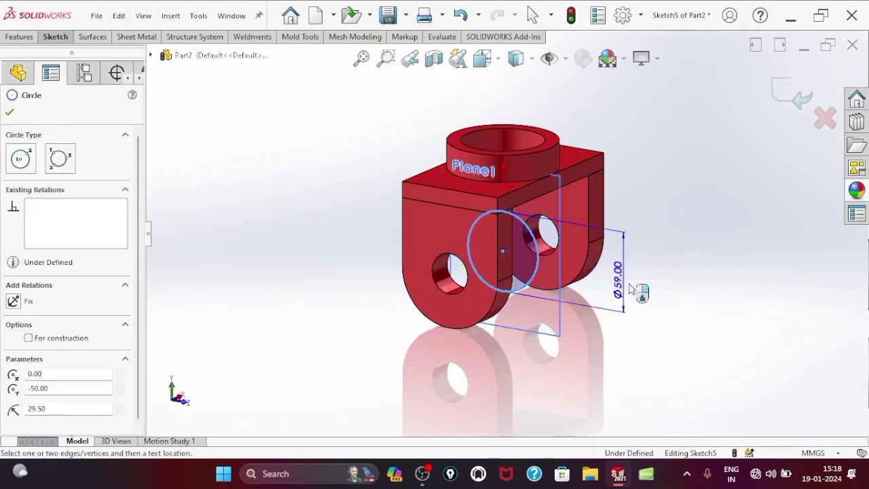
click(628, 283)
text(29)
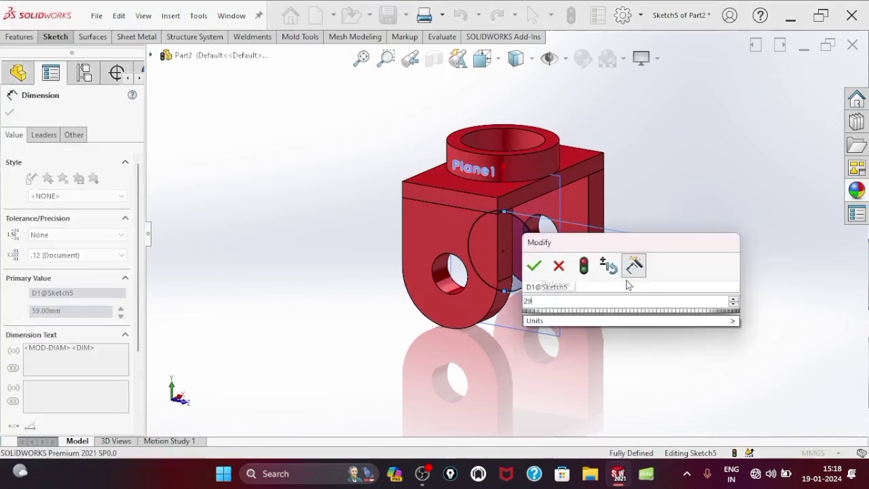
text(.5)
key(Return)
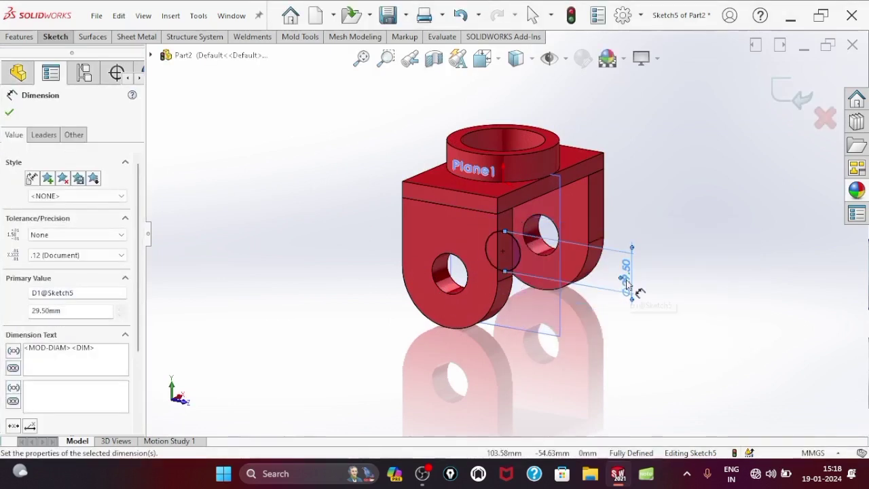
click(9, 113)
click(14, 40)
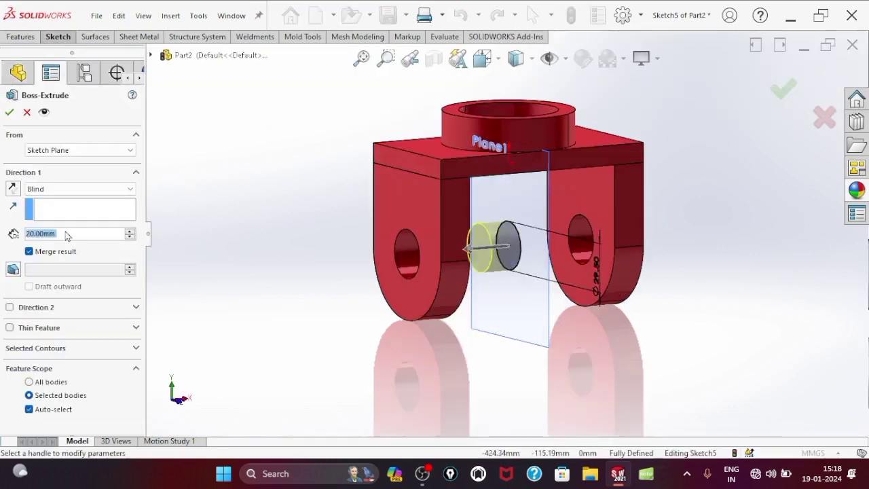
- Extrude the Ø29.50 circle Mid Plane to 141 mm as the pin, Boss-Extrude4
click(77, 189)
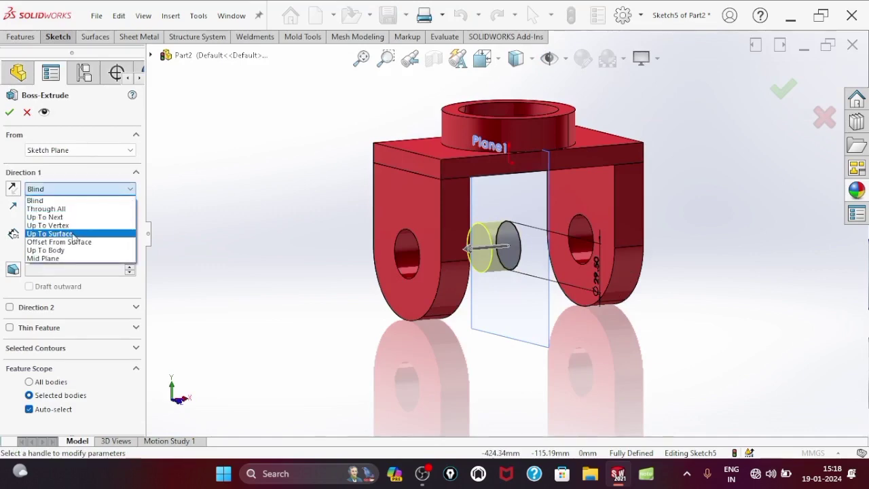
click(75, 259)
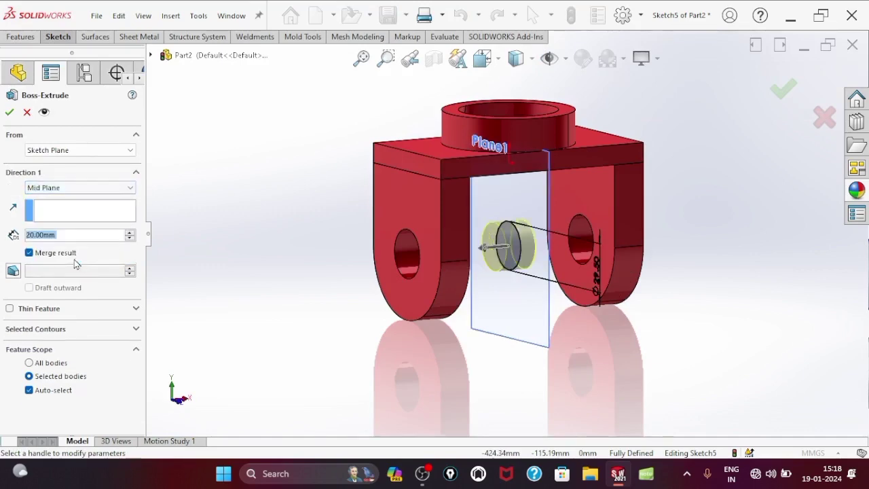
scroll(477, 232, down, 3)
middle_drag(477, 233, 470, 251)
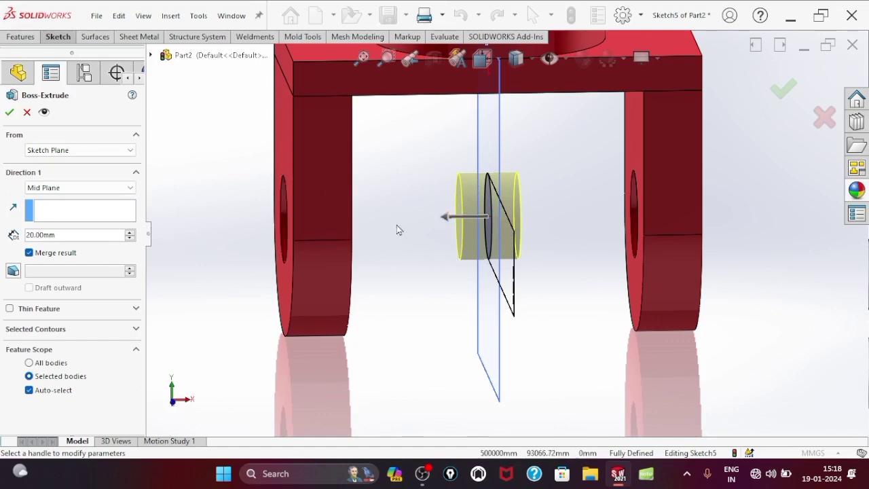
click(447, 225)
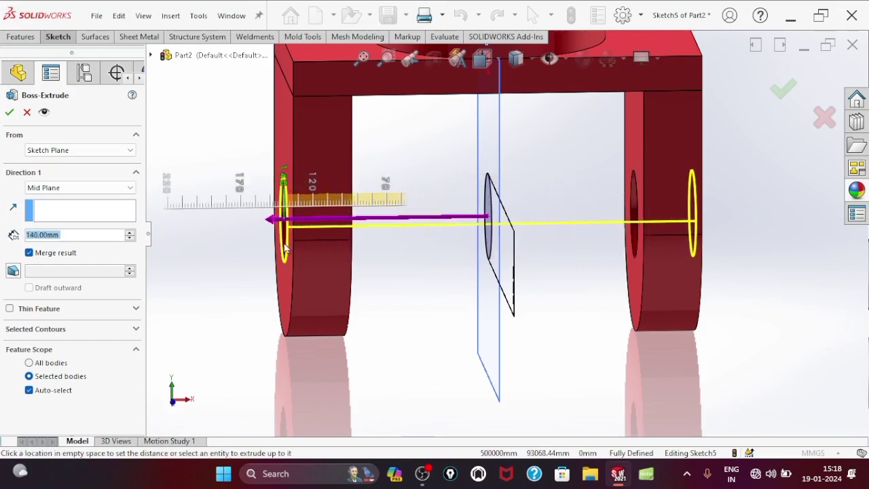
click(285, 246)
mouse_move(287, 242)
middle_down()
mouse_move(219, 222)
mouse_move(191, 254)
middle_up()
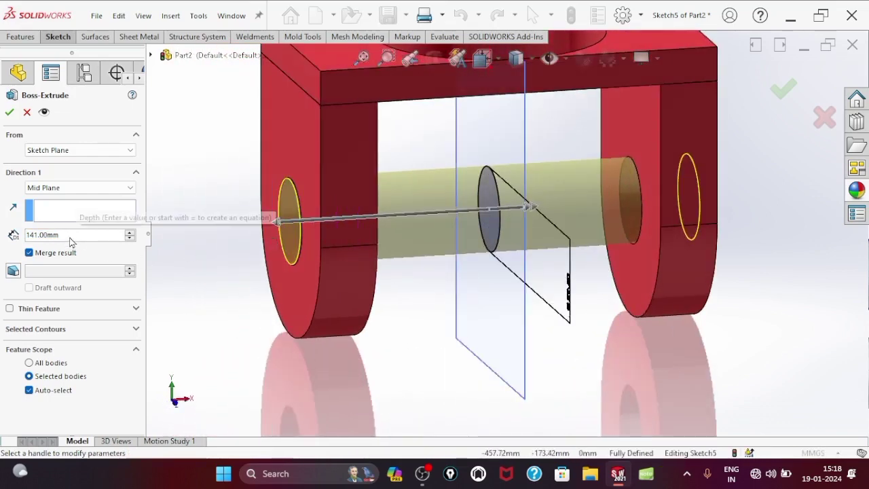
click(8, 112)
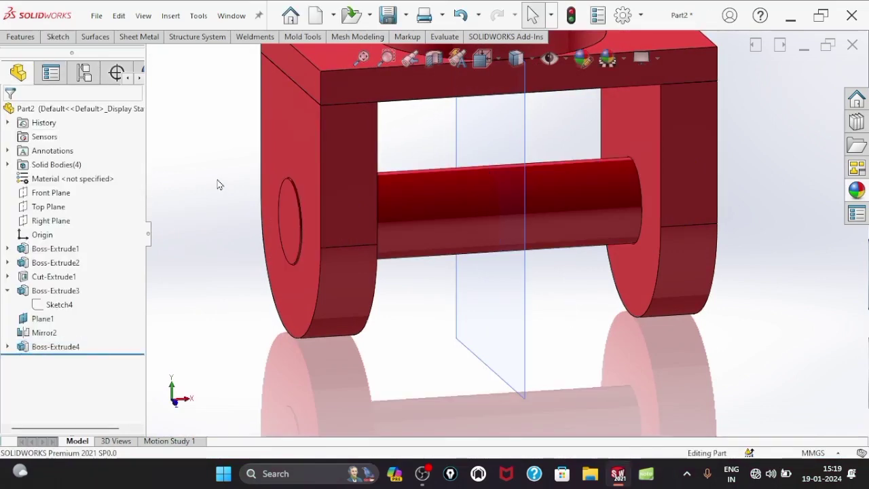
- Start a new sketch on the pin's end face
mouse_move(386, 181)
middle_down()
mouse_move(411, 188)
mouse_move(480, 152)
mouse_move(584, 163)
mouse_move(618, 198)
mouse_move(584, 169)
middle_up()
key(ctrl+3)
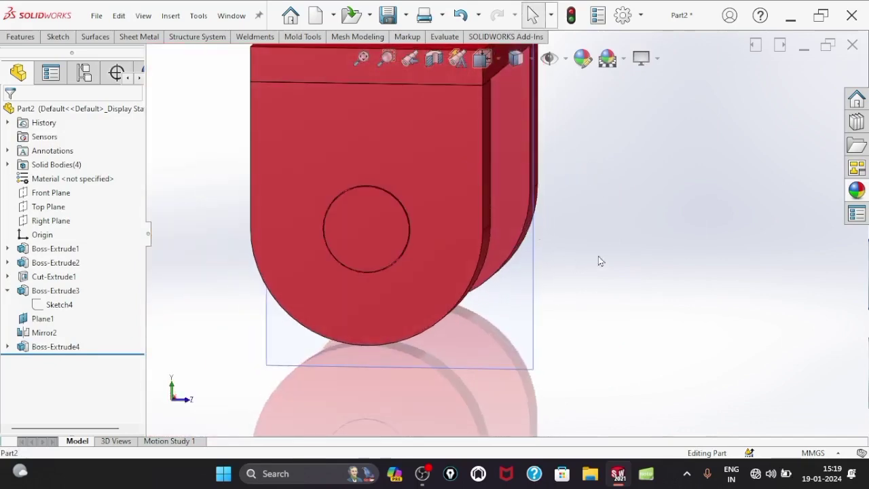
mouse_move(651, 210)
middle_down()
mouse_move(458, 258)
mouse_move(408, 231)
mouse_move(405, 241)
mouse_move(428, 227)
middle_up()
scroll(428, 227, down, 2)
scroll(430, 220, down, 2)
click(428, 220)
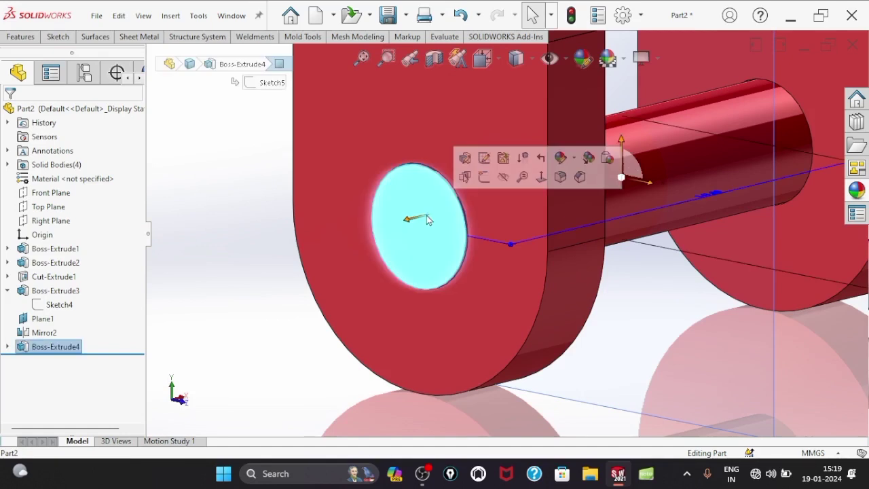
right_click(405, 188)
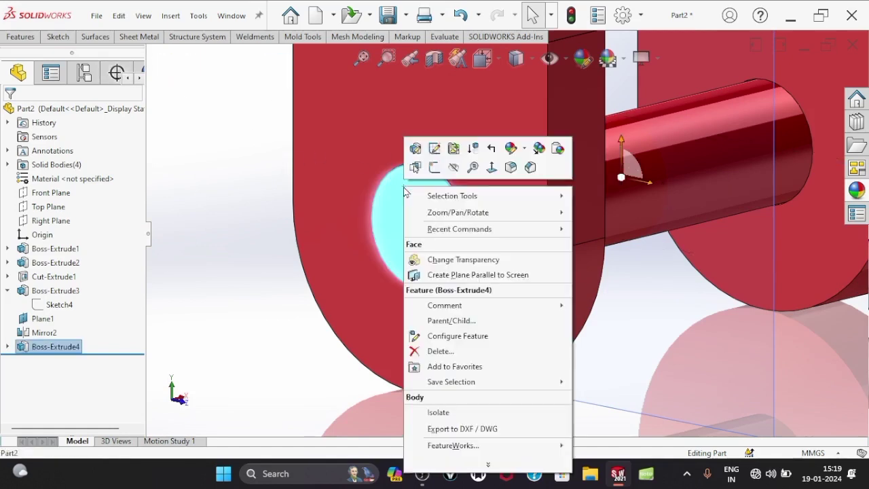
click(434, 168)
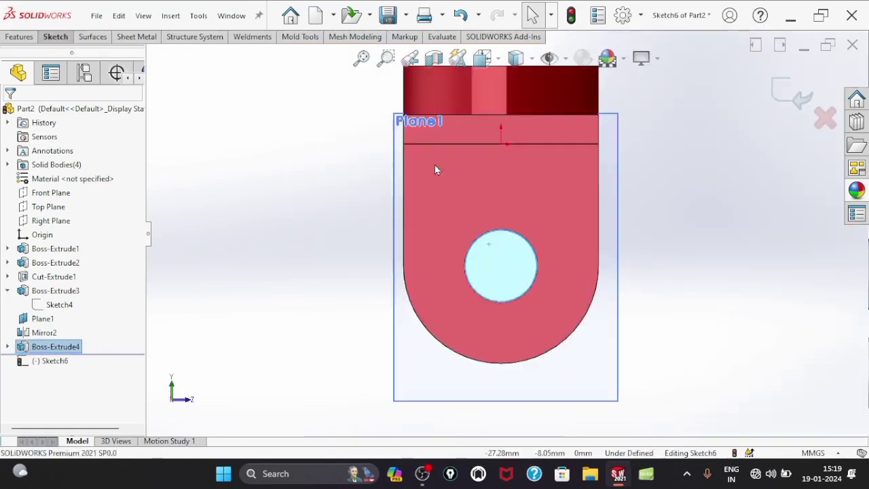
- Convert the pin's end edge into the sketch and draw a concentric cap circle around it
click(59, 41)
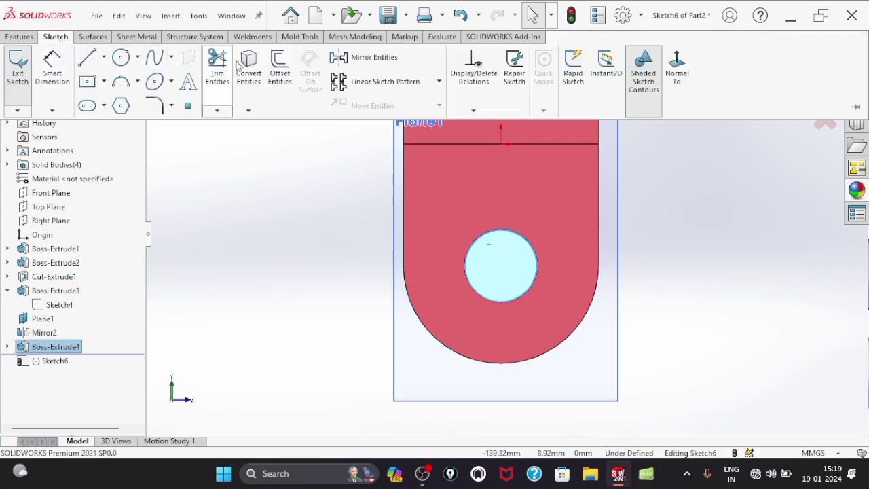
click(251, 68)
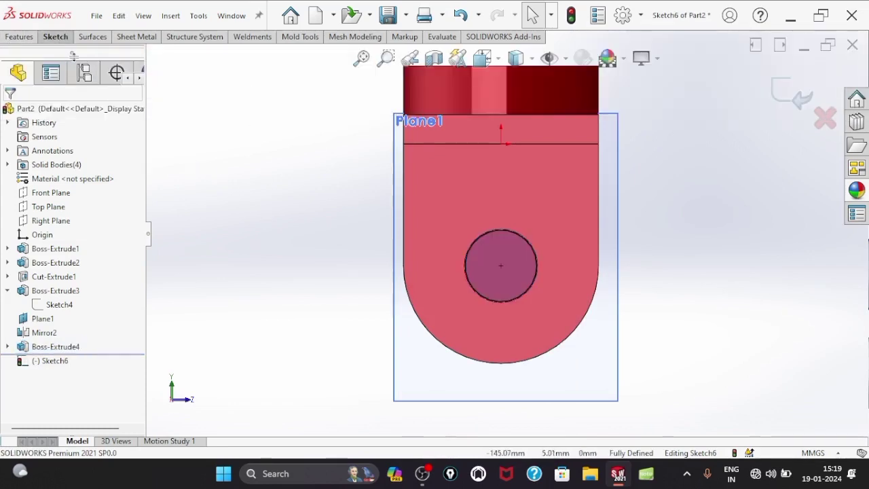
click(56, 37)
click(119, 58)
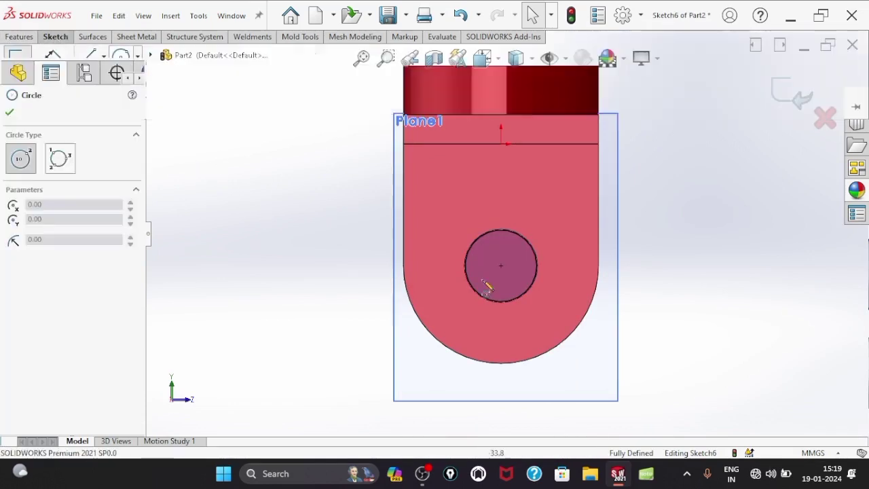
click(500, 266)
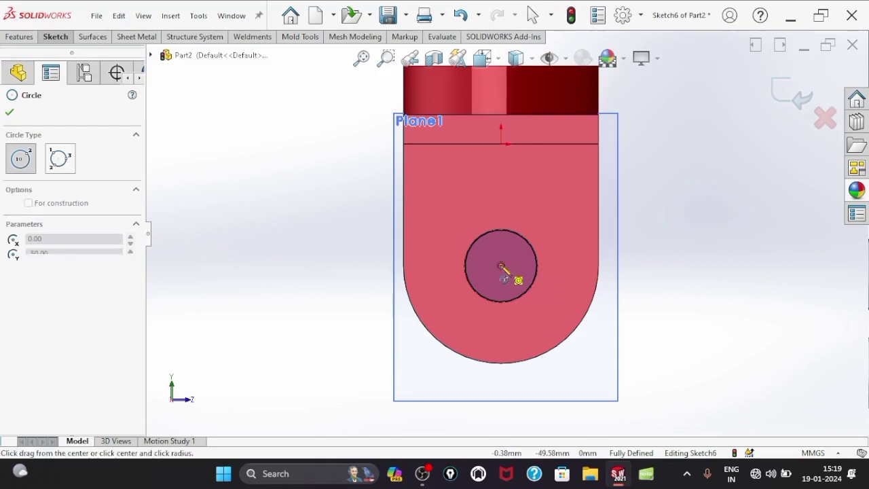
click(475, 317)
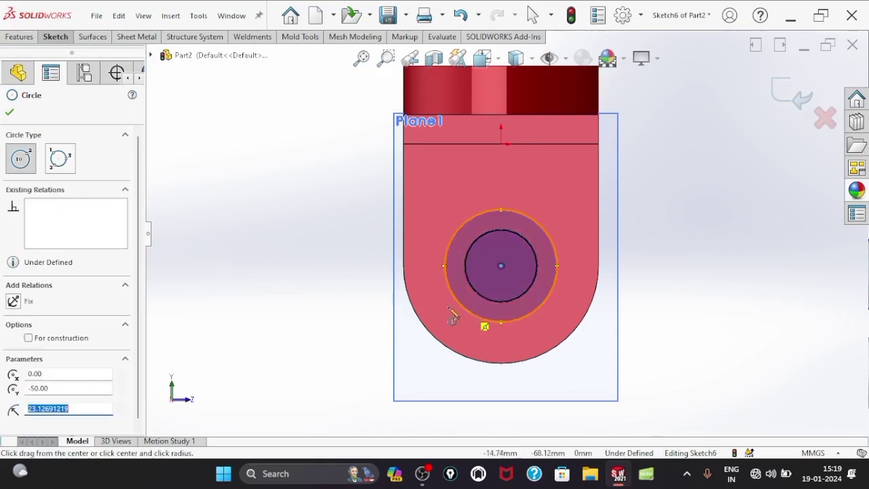
click(9, 114)
- Dimension the cap circle to Ø43 mm and make the inner 29.5 mm circle construction geometry
click(55, 38)
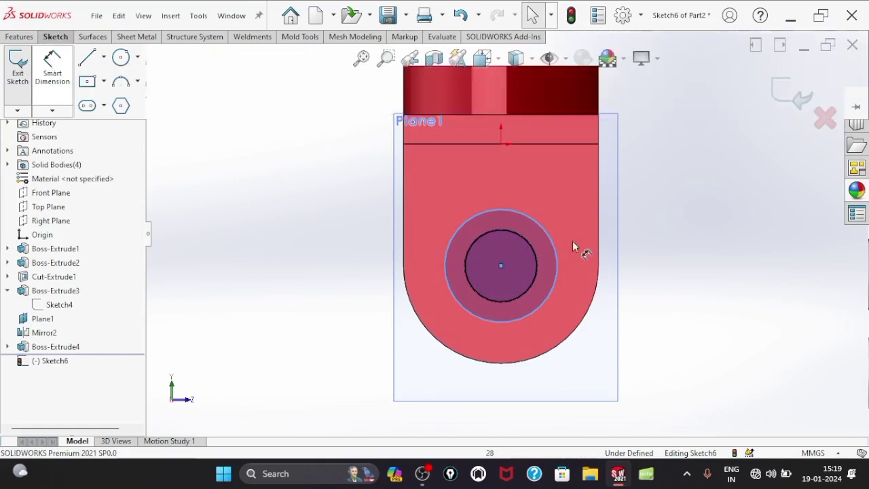
click(463, 224)
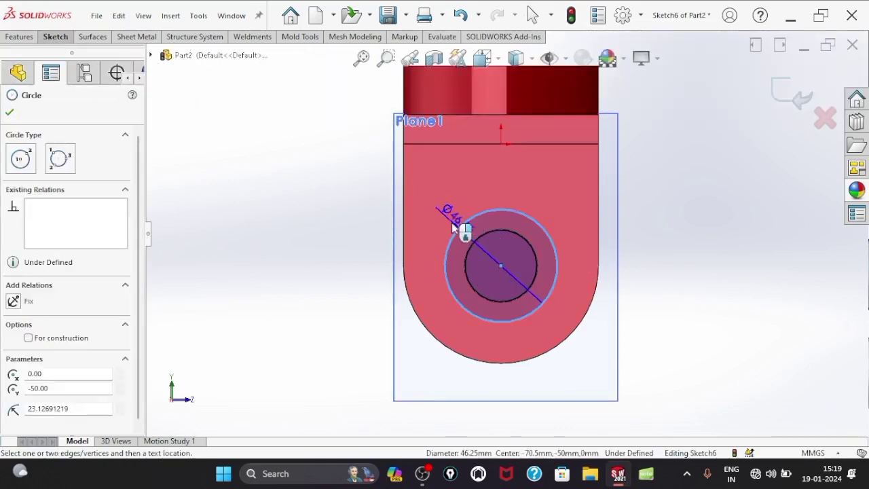
click(421, 211)
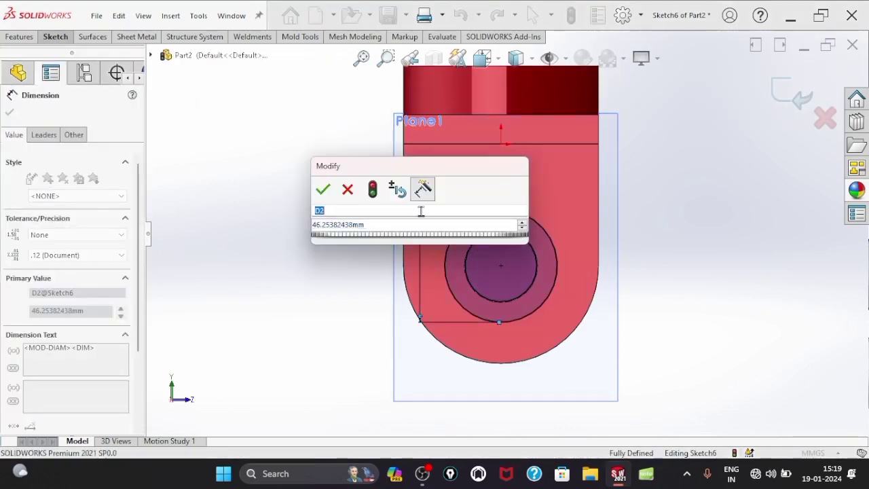
key(Tab)
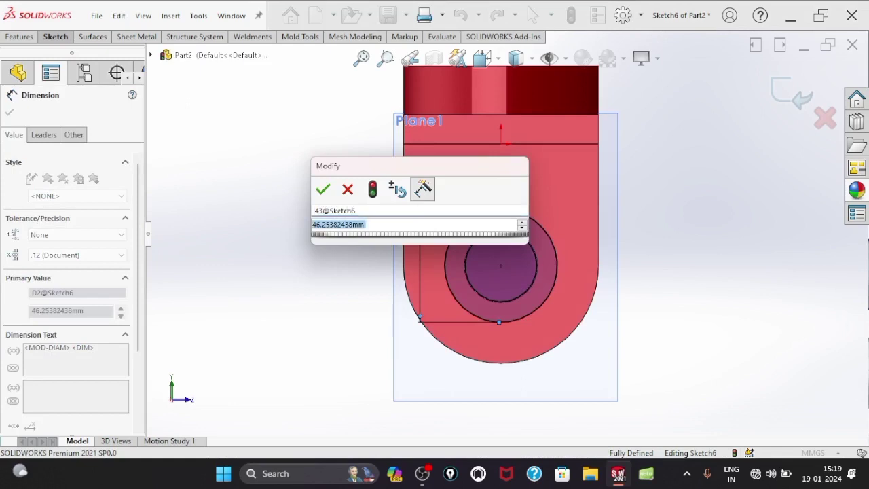
key(BackSpace)
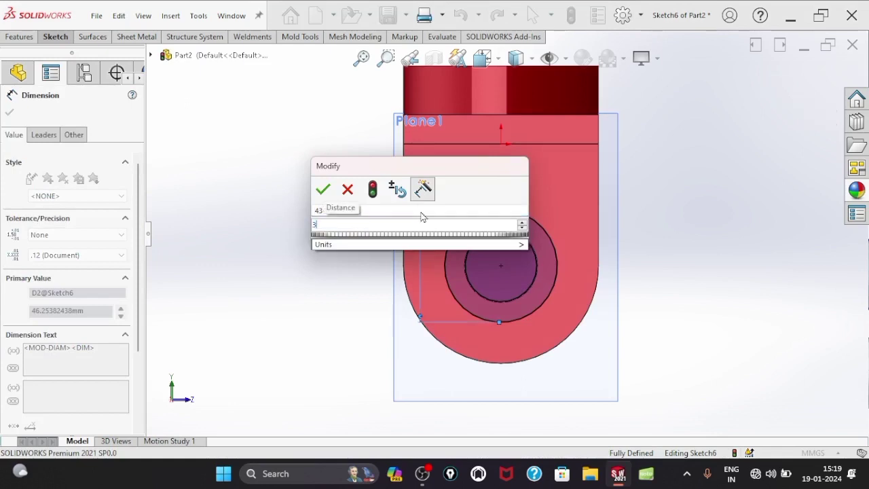
text(4)
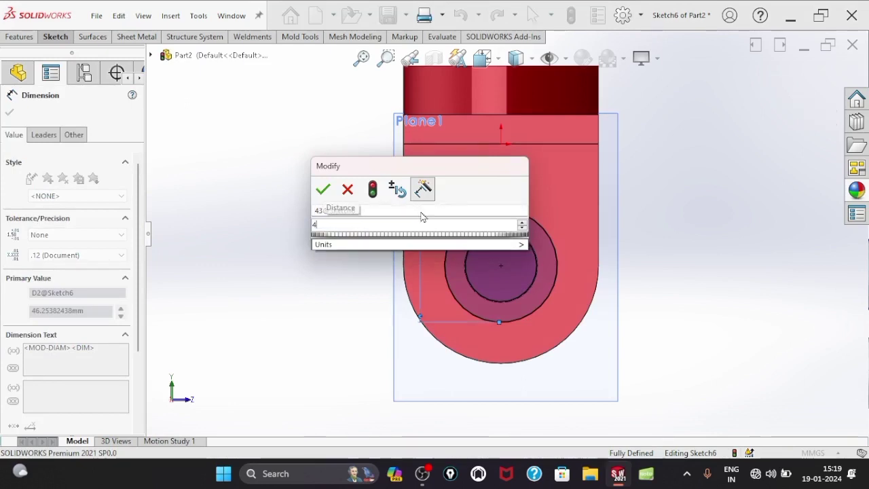
text(3)
key(Return)
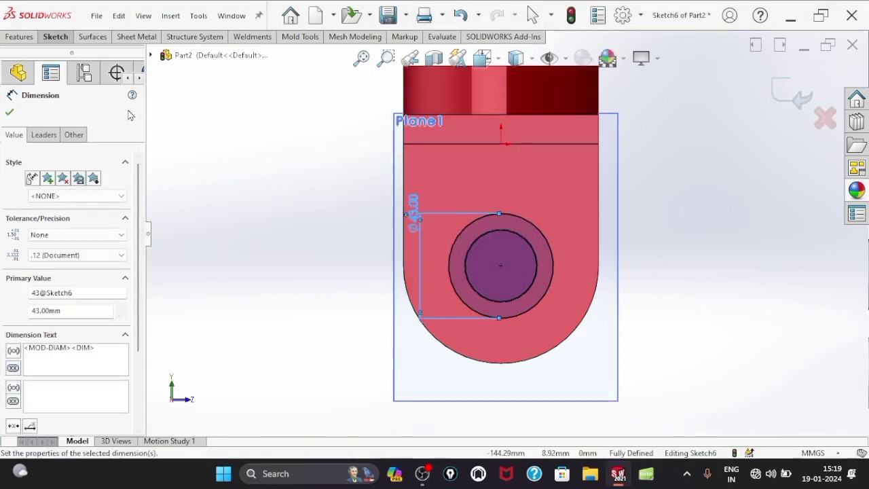
click(10, 114)
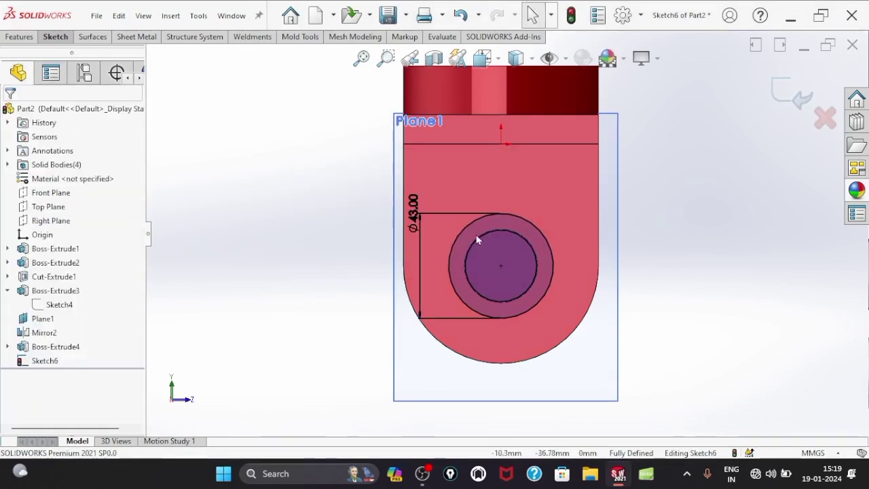
click(478, 243)
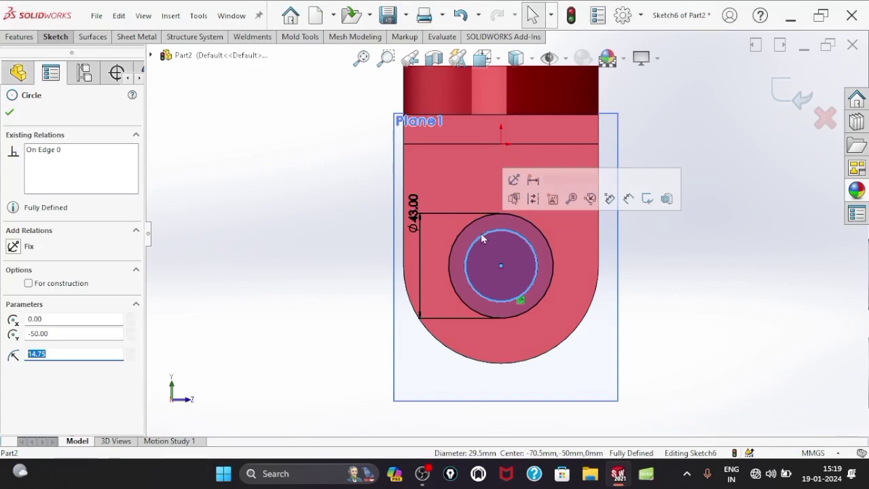
click(534, 199)
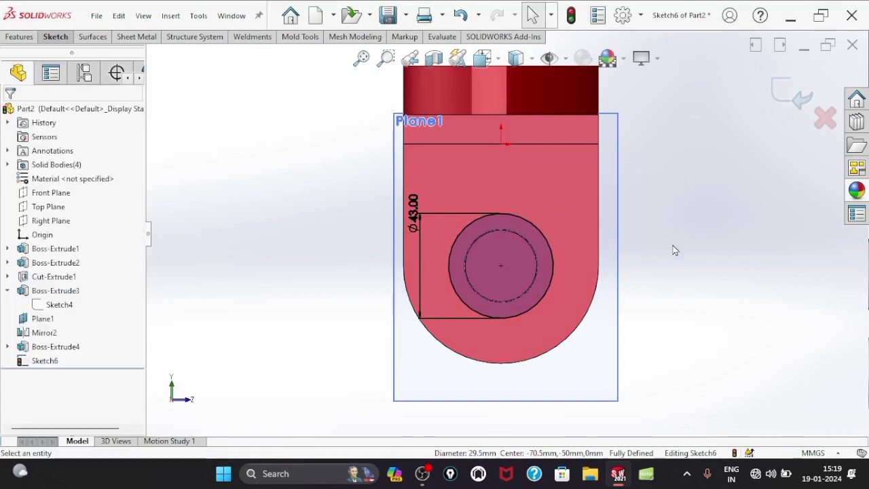
- Extrude the Ø43 cap circle as a Blind boss, changing depth from 5 to 10 mm
mouse_move(672, 248)
middle_down()
mouse_move(638, 270)
mouse_move(570, 243)
middle_up()
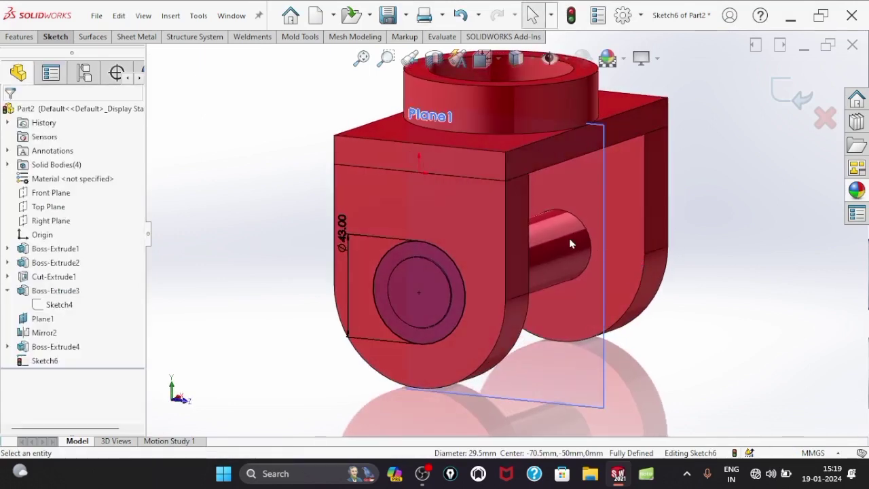
click(19, 37)
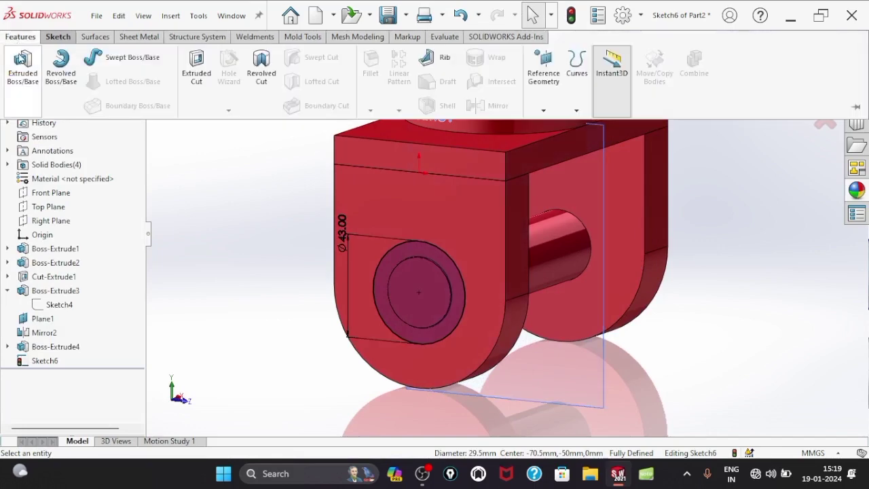
click(19, 64)
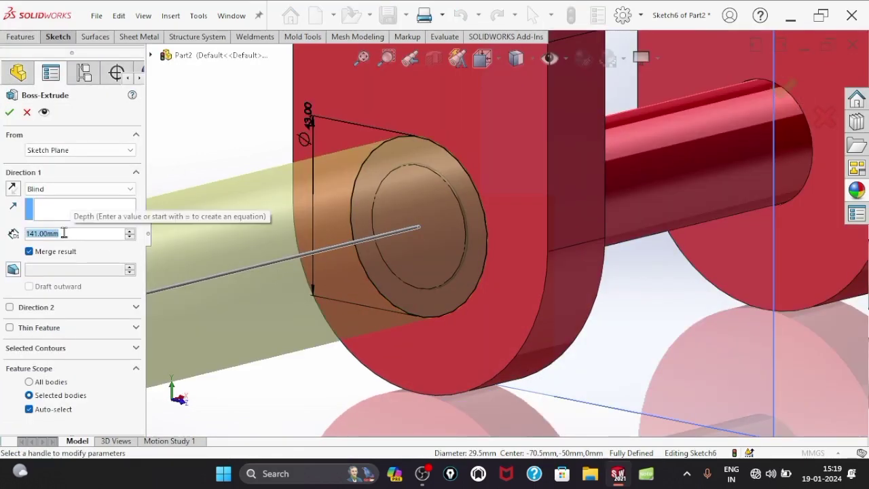
text(5)
key(Return)
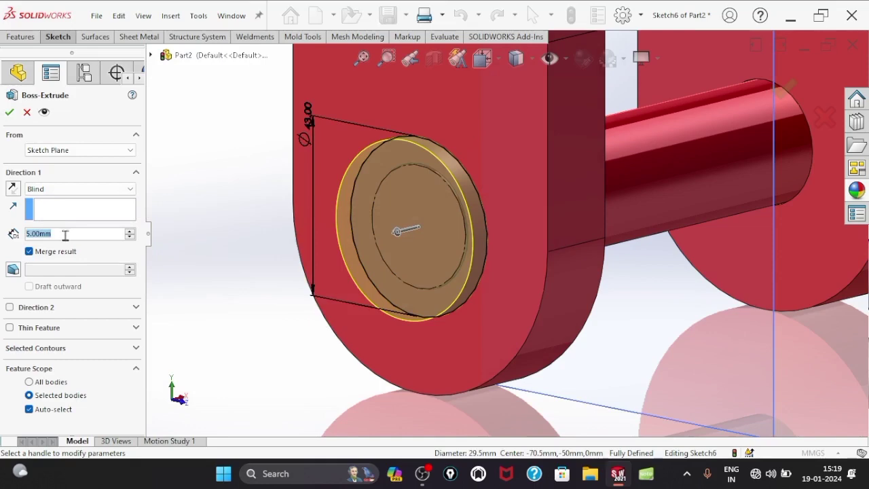
text(10)
key(Return)
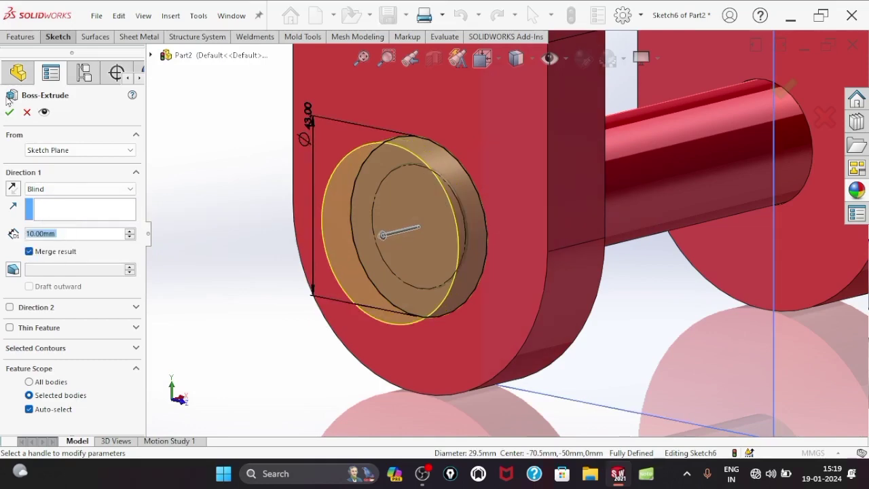
click(9, 112)
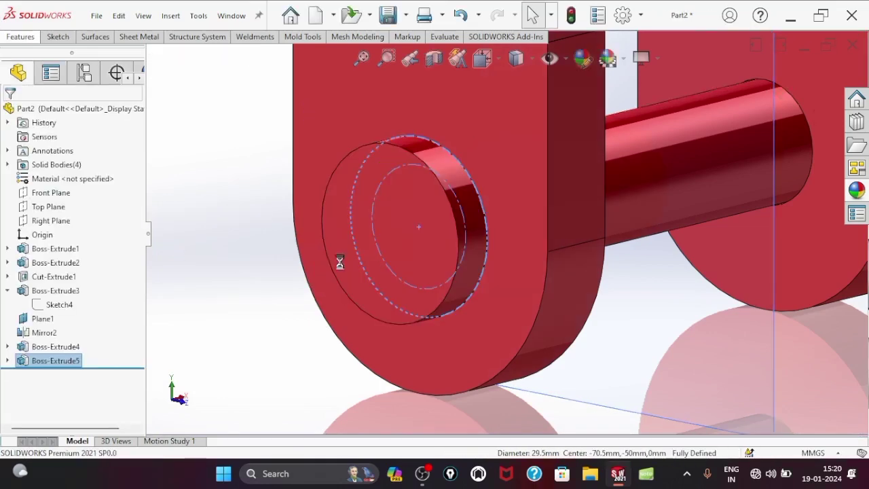
mouse_move(529, 311)
middle_down()
mouse_move(607, 207)
mouse_move(628, 157)
mouse_move(508, 257)
middle_up()
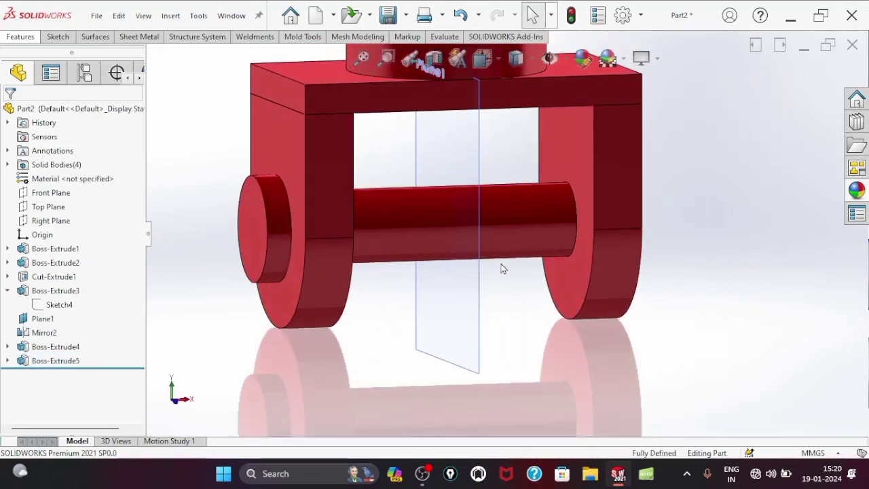
scroll(596, 227, up, 3)
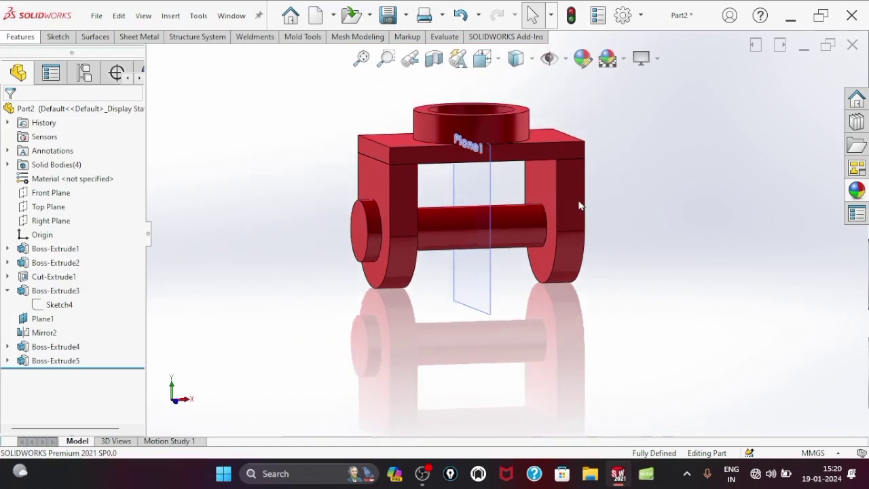
middle_drag(568, 208, 569, 217)
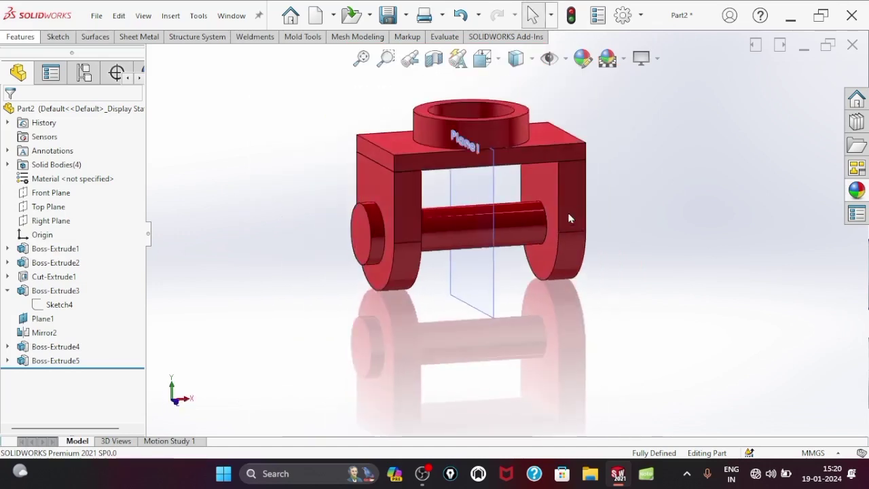
scroll(385, 251, down, 1)
scroll(387, 246, down, 2)
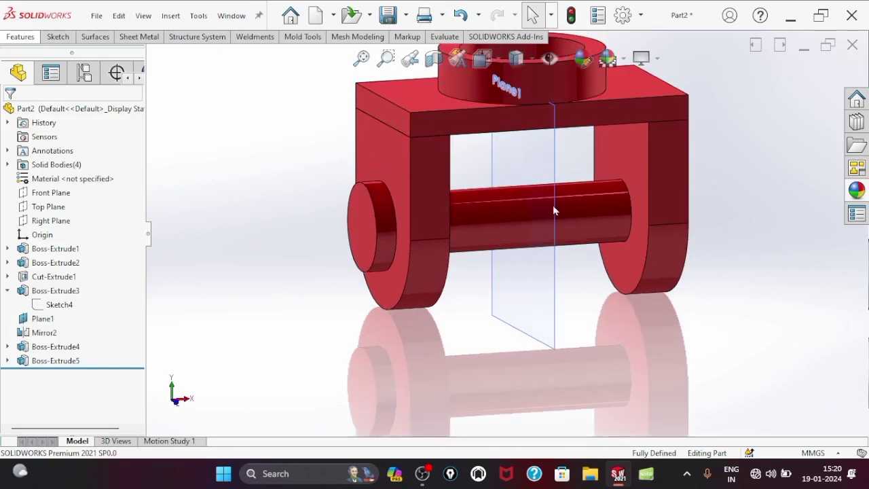
- Mirror Boss-Extrude5 across Plane1 to copy the Ø43 cap onto the pin's other end
click(21, 39)
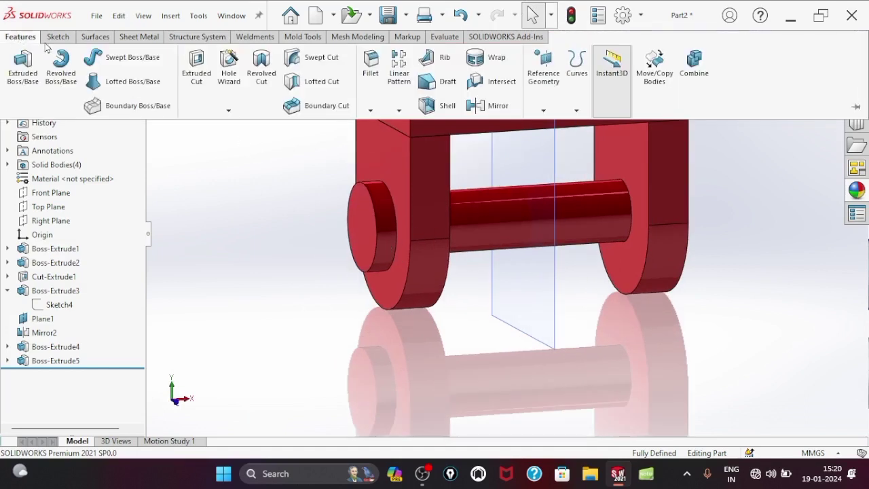
click(503, 105)
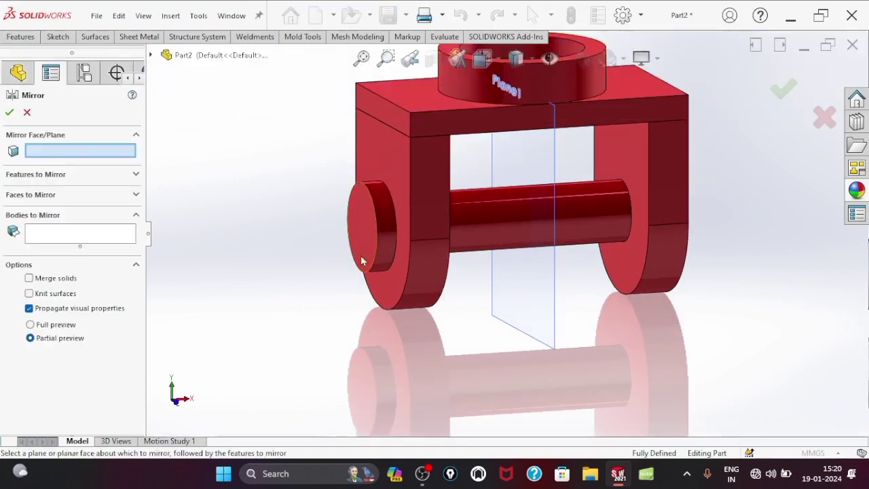
click(61, 238)
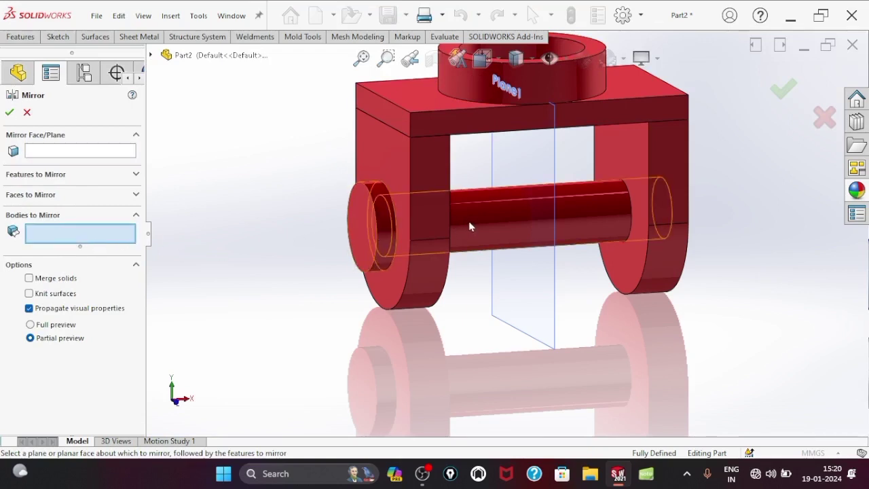
click(133, 197)
click(135, 175)
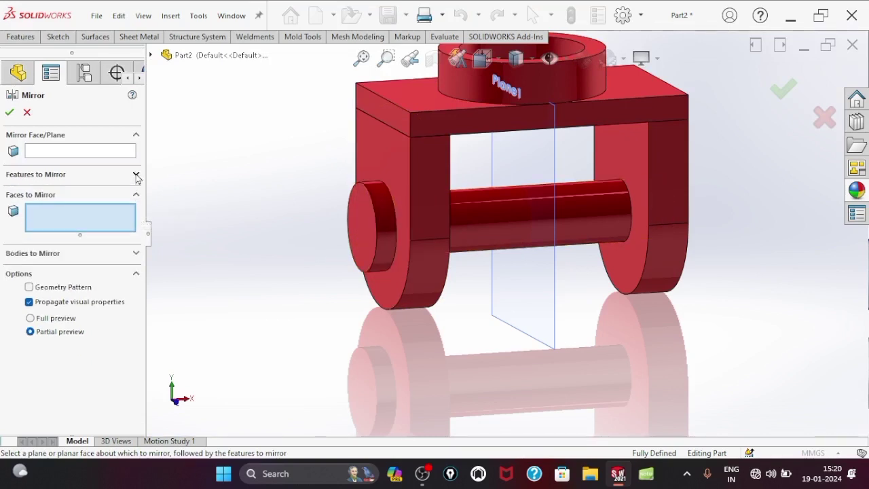
click(135, 176)
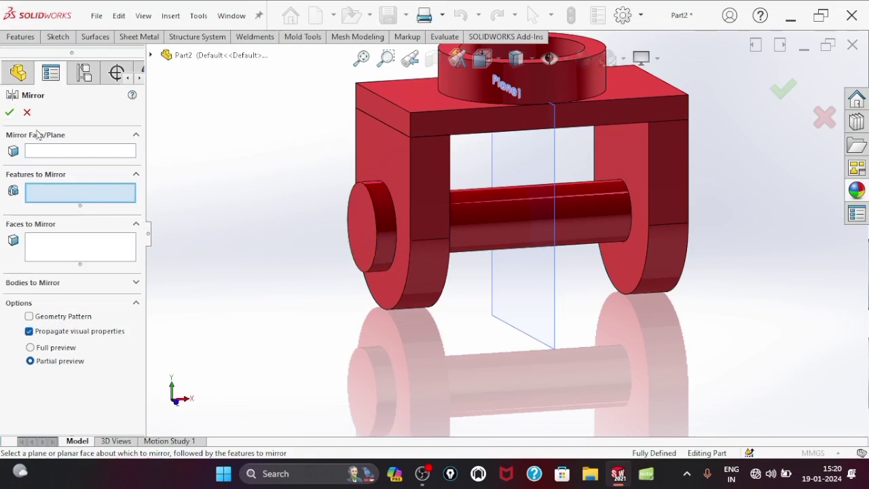
click(72, 154)
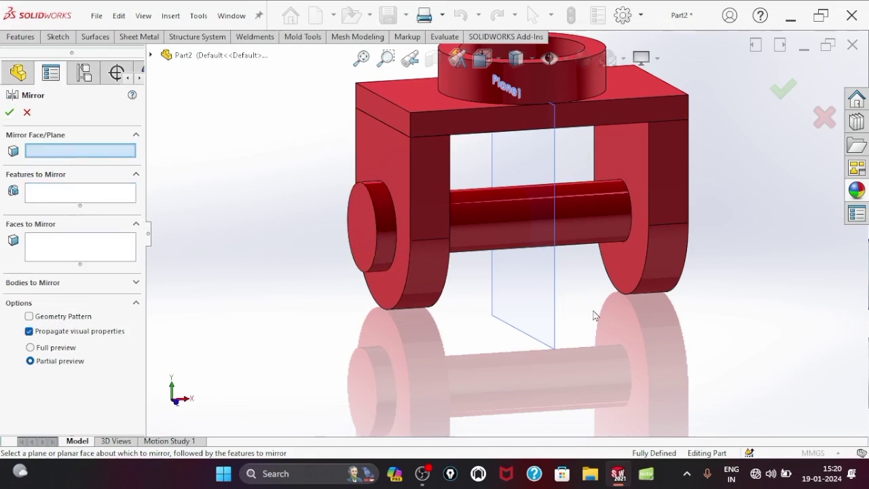
click(543, 296)
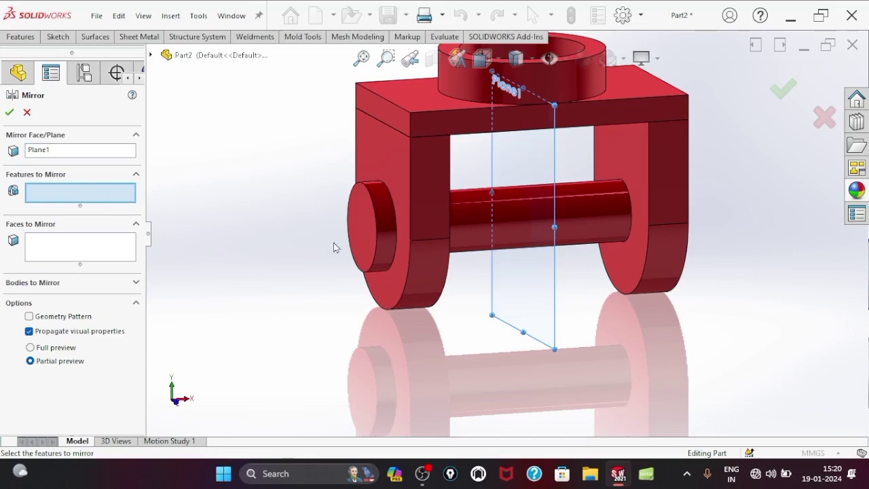
click(358, 238)
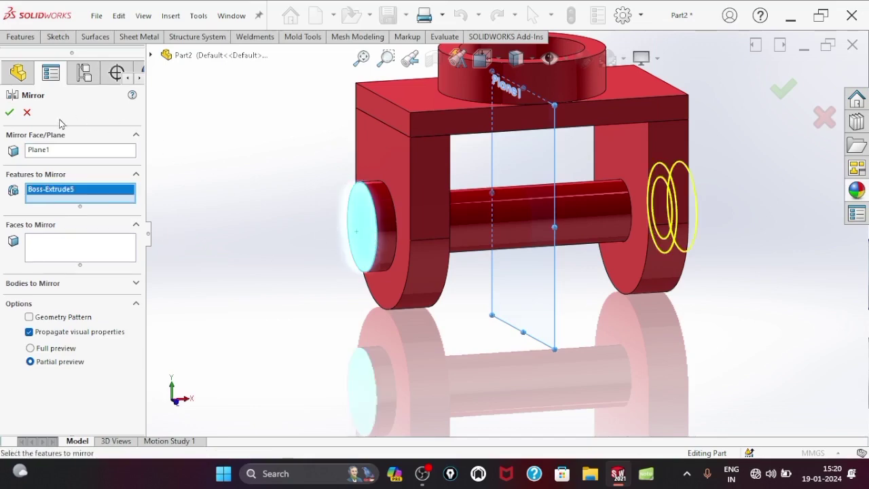
click(10, 114)
mouse_move(199, 208)
middle_down()
mouse_move(267, 226)
mouse_move(203, 192)
mouse_move(161, 188)
mouse_move(197, 275)
mouse_move(242, 258)
middle_up()
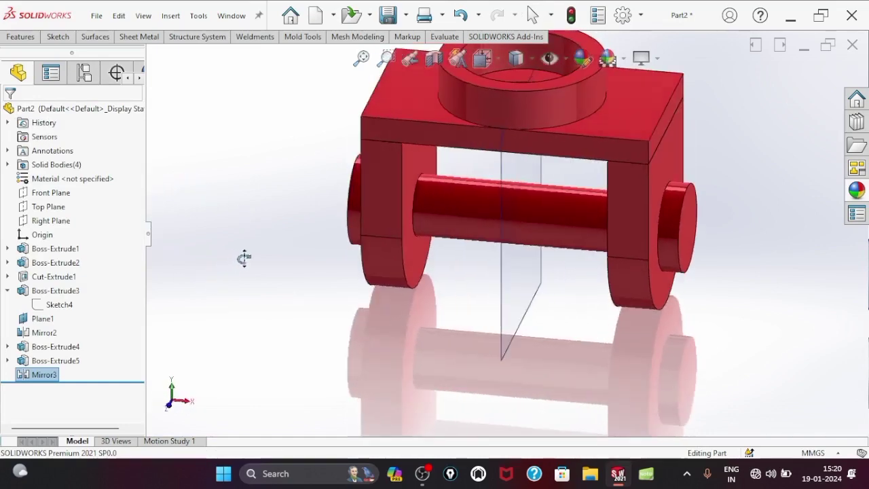
- Hide Plane1 and zoom to fit the whole clevis
middle_drag(479, 272, 588, 244)
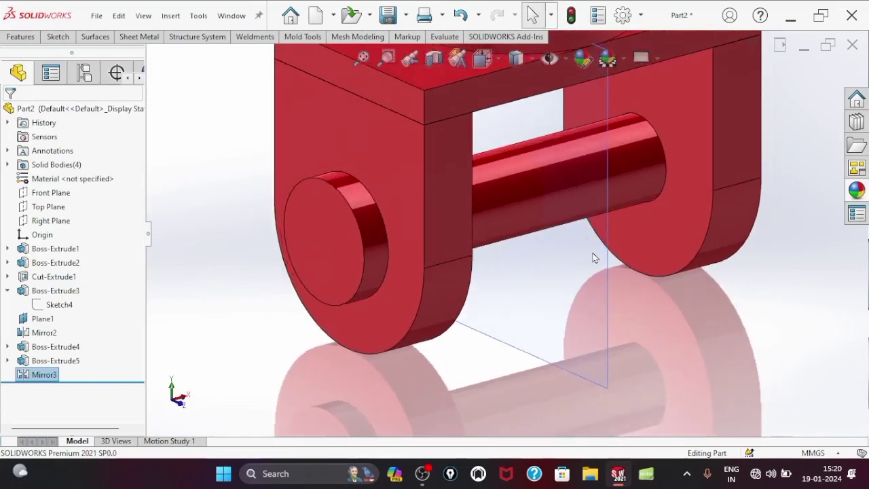
right_click(590, 255)
click(639, 233)
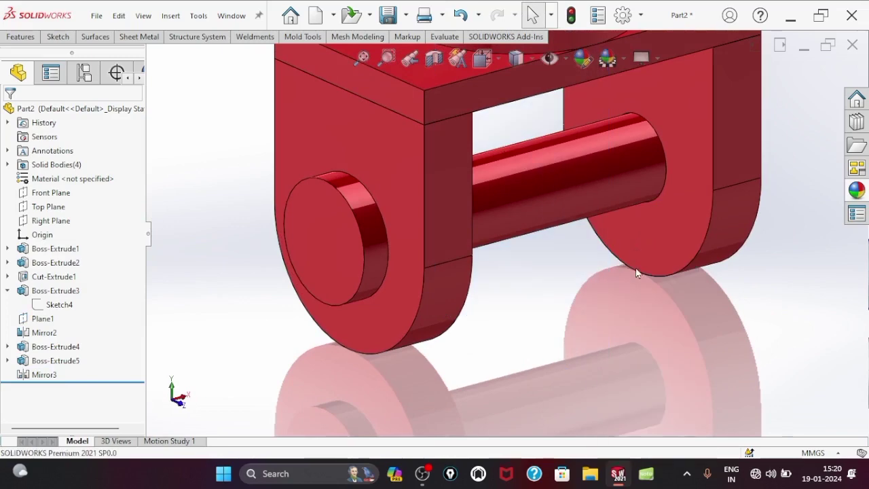
key(f)
- Orbit and zoom to inspect the finished clevis from the front
mouse_move(596, 228)
middle_down()
mouse_move(520, 180)
mouse_move(370, 130)
mouse_move(309, 137)
mouse_move(179, 178)
mouse_move(138, 204)
mouse_move(116, 254)
mouse_move(51, 171)
mouse_move(44, 180)
middle_up()
scroll(499, 200, down, 2)
scroll(537, 192, down, 3)
mouse_move(537, 192)
middle_down()
mouse_move(442, 176)
mouse_move(406, 151)
middle_up()
scroll(588, 188, up, 3)
scroll(595, 223, down, 3)
scroll(594, 224, up, 4)
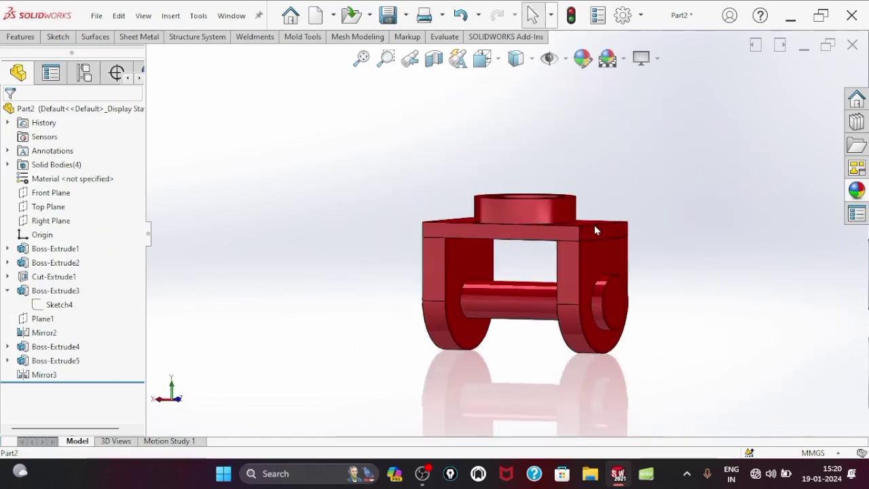
scroll(569, 239, down, 2)
- Orbit through isometric and side views, ending on a straight-on front view
mouse_move(569, 239)
middle_down()
mouse_move(363, 267)
mouse_move(322, 246)
mouse_move(240, 256)
middle_up()
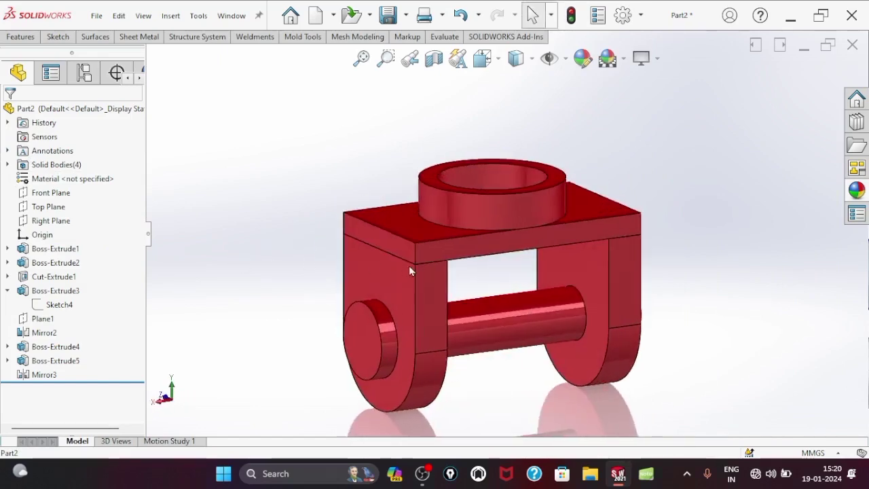
scroll(409, 268, down, 3)
scroll(412, 268, up, 3)
scroll(380, 265, up, 2)
mouse_move(581, 296)
middle_down()
mouse_move(615, 281)
mouse_move(457, 254)
mouse_move(246, 255)
mouse_move(257, 266)
middle_up()
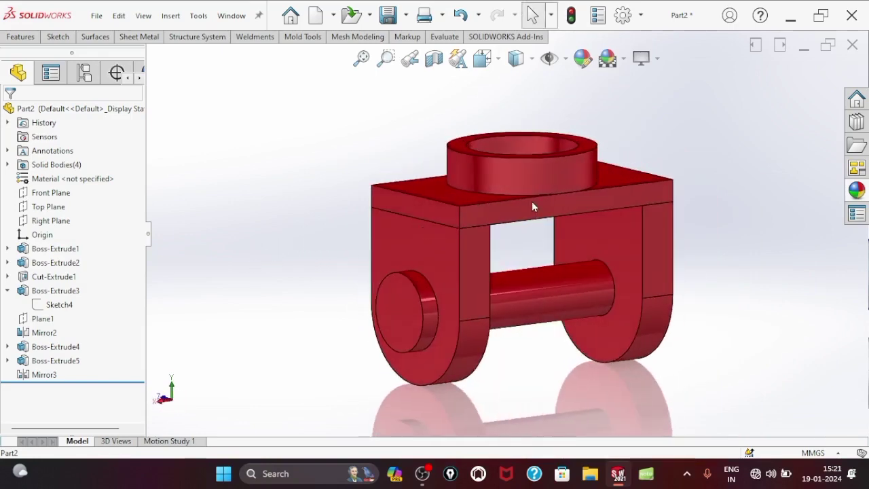
mouse_move(532, 203)
middle_down()
mouse_move(570, 192)
mouse_move(428, 188)
mouse_move(482, 259)
middle_up()
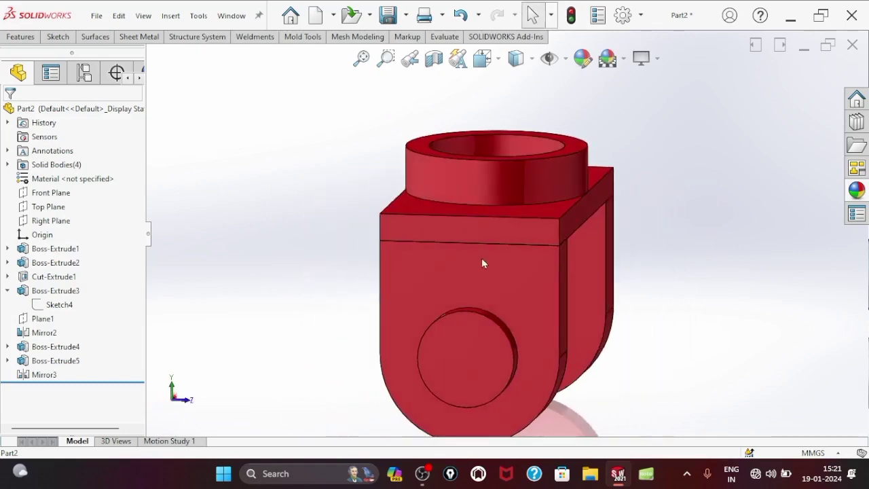
mouse_move(565, 205)
middle_down()
mouse_move(508, 225)
mouse_move(270, 229)
middle_up()
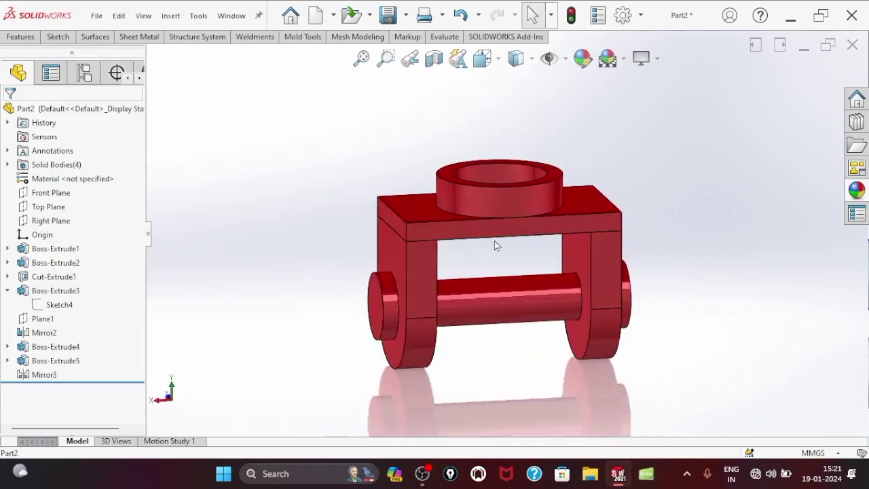
middle_drag(497, 244, 316, 254)
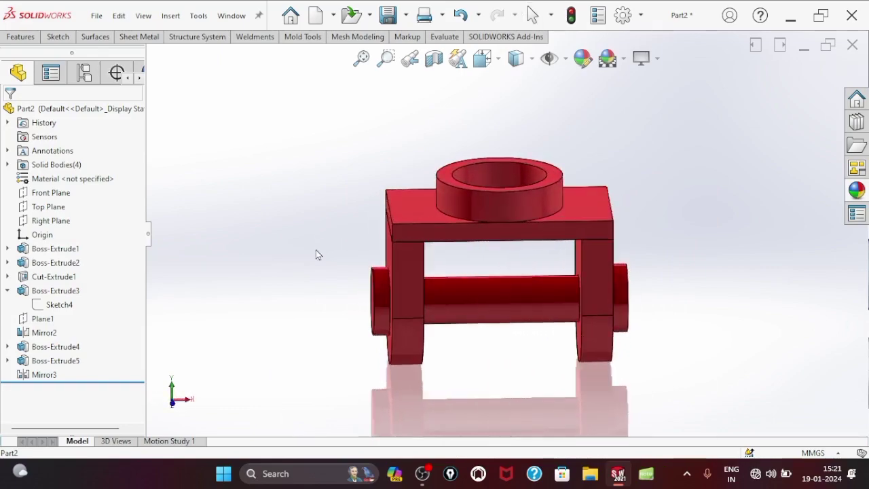